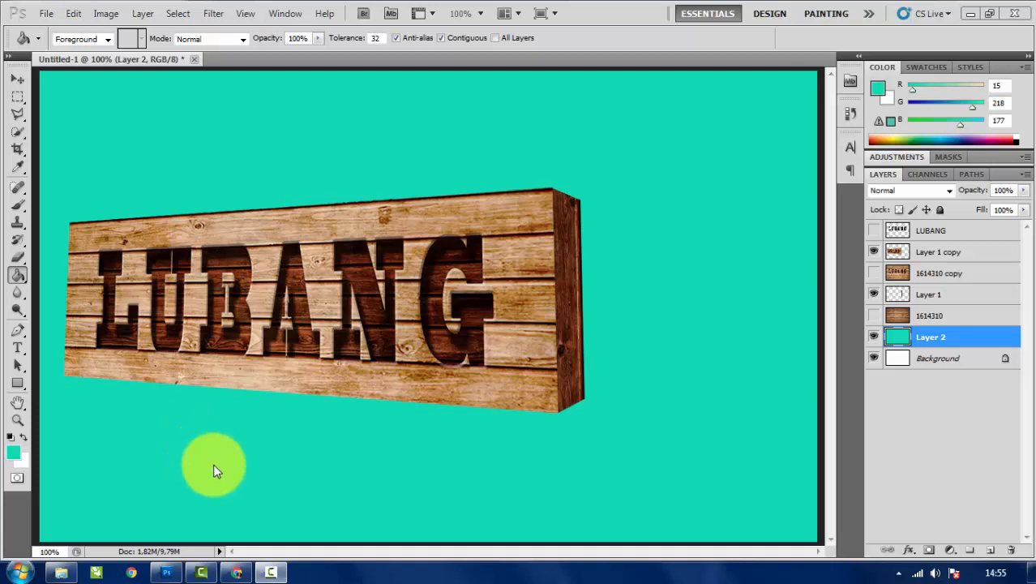
Close the untitled LUBANG wood-text document without saving its changes
{"action": "left_click", "coordinate": [47, 14]}
{"action": "left_click", "coordinate": [47, 14]}
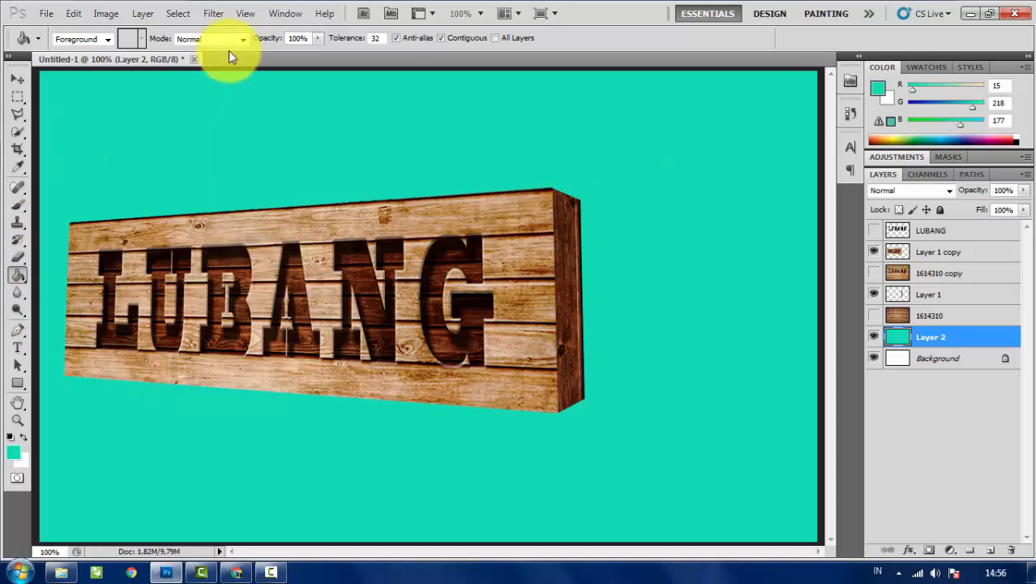
{"action": "left_click", "coordinate": [195, 59]}
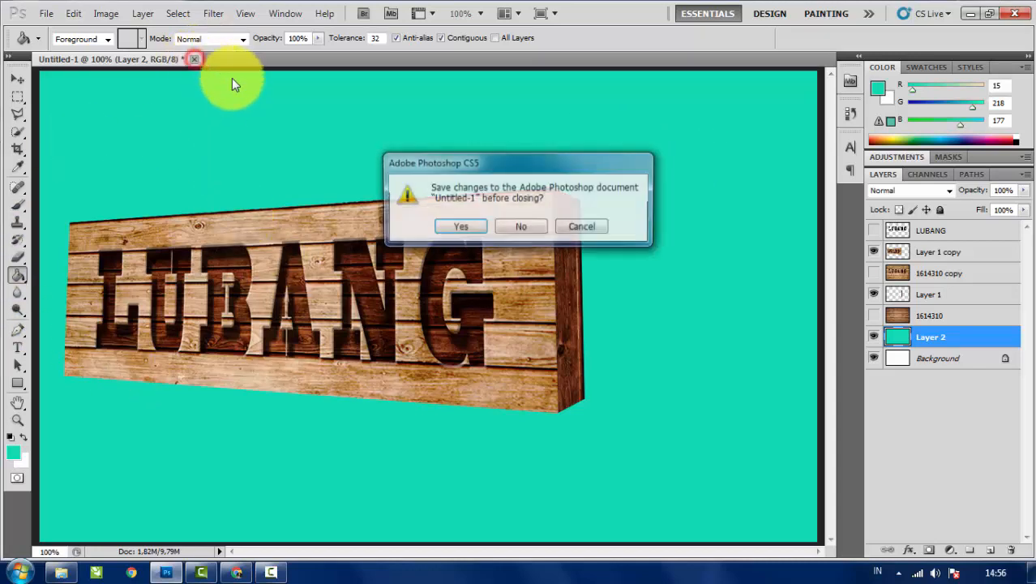
{"action": "left_click", "coordinate": [516, 227]}
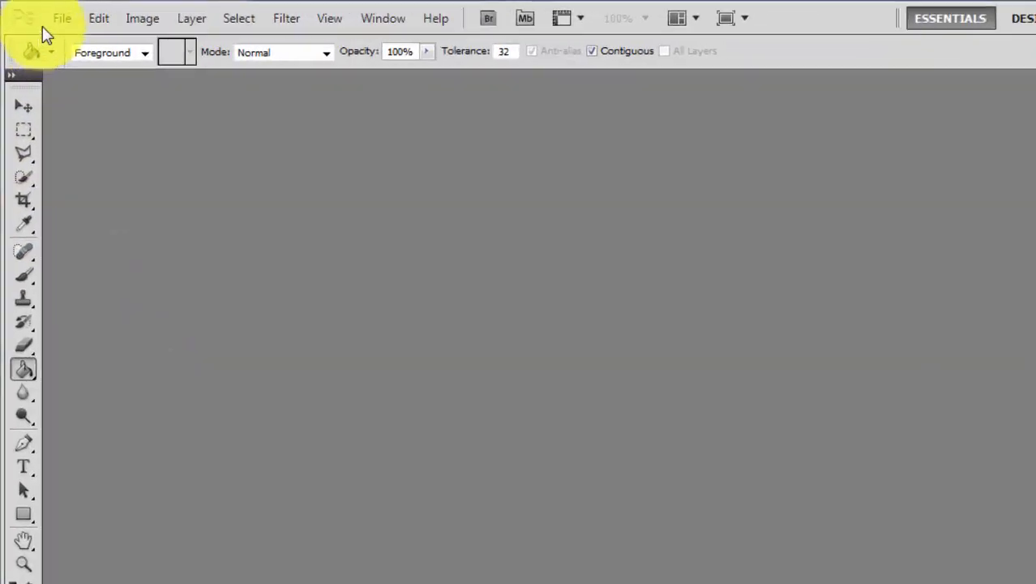
Create a new document named BG, 1024 x 620 pixels at 72 pixels/inch, RGB Color, with a white background
{"action": "left_click", "coordinate": [61, 18]}
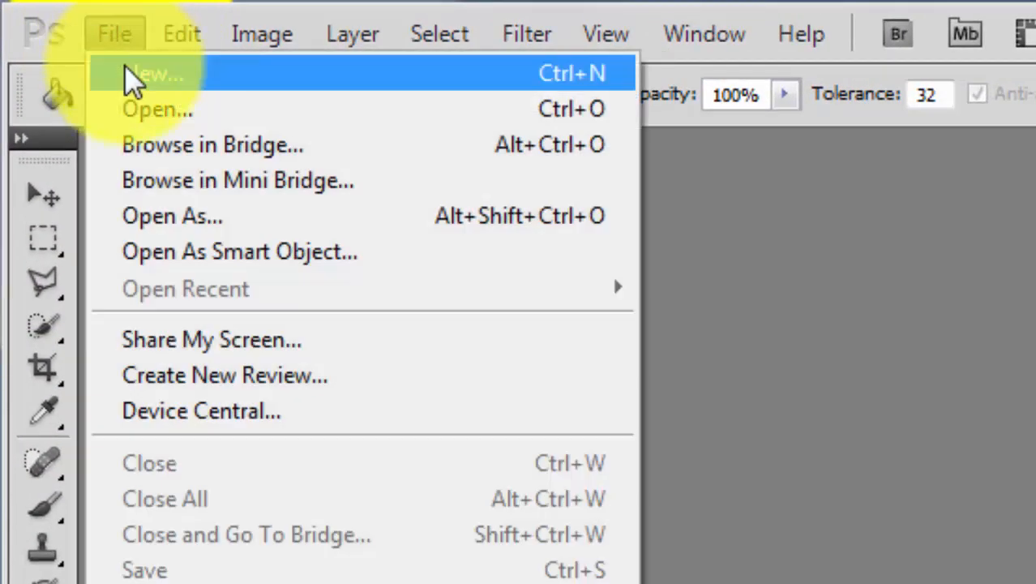
{"action": "left_click", "coordinate": [126, 68]}
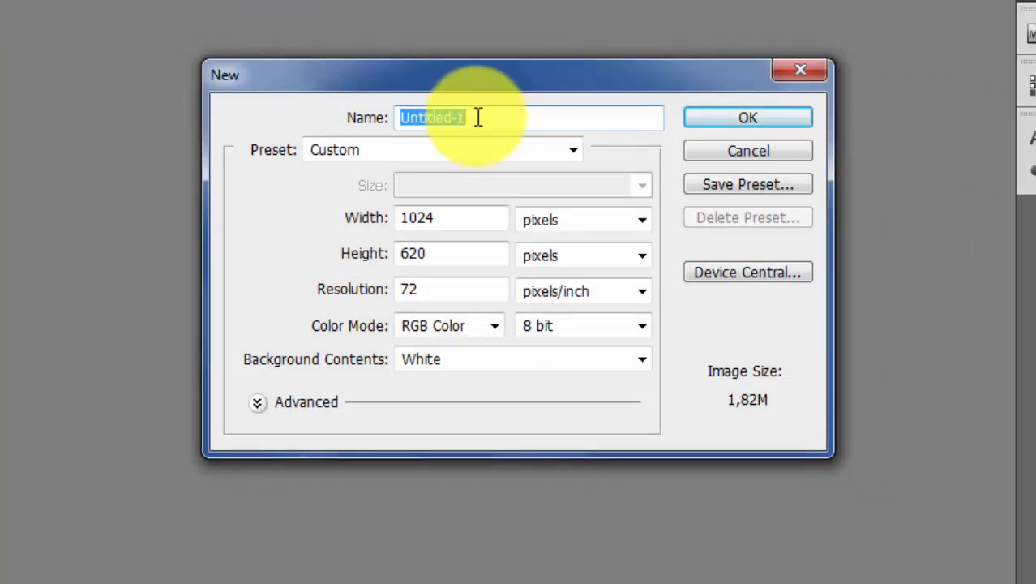
{"action": "left_click_drag", "start_coordinate": [474, 118], "coordinate": [398, 117]}
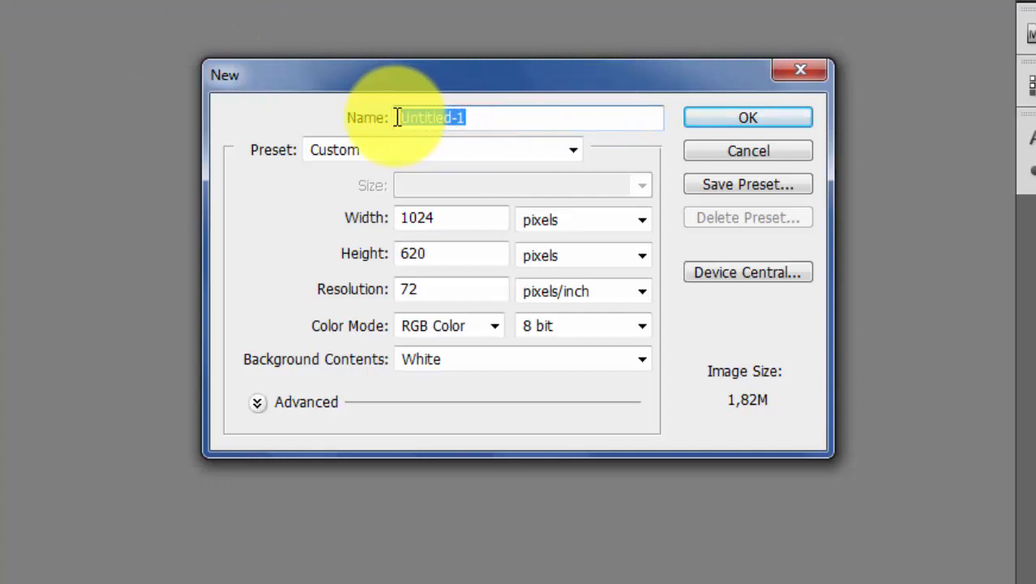
{"action": "type", "text": "BG"}
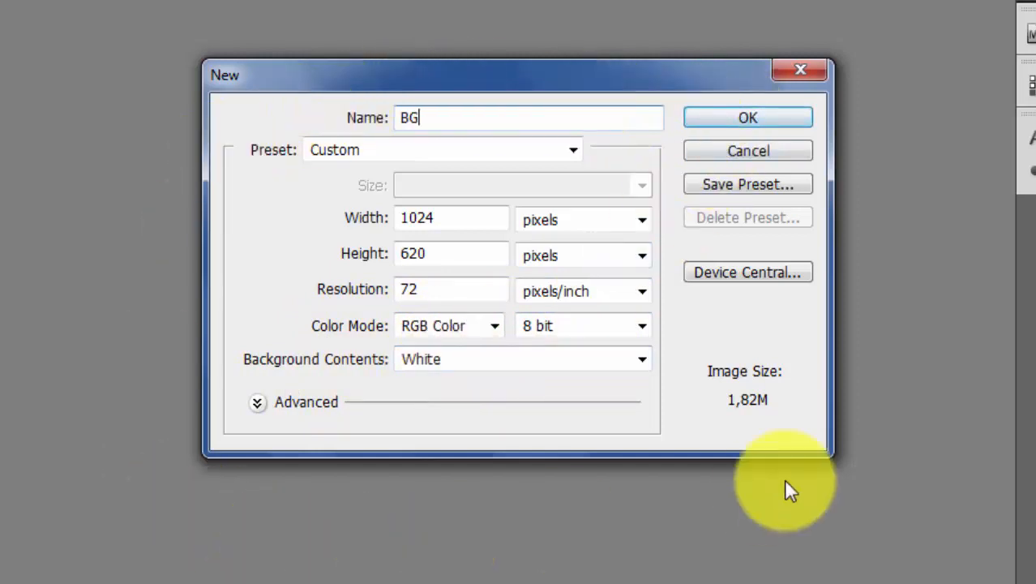
{"action": "left_click", "coordinate": [762, 117]}
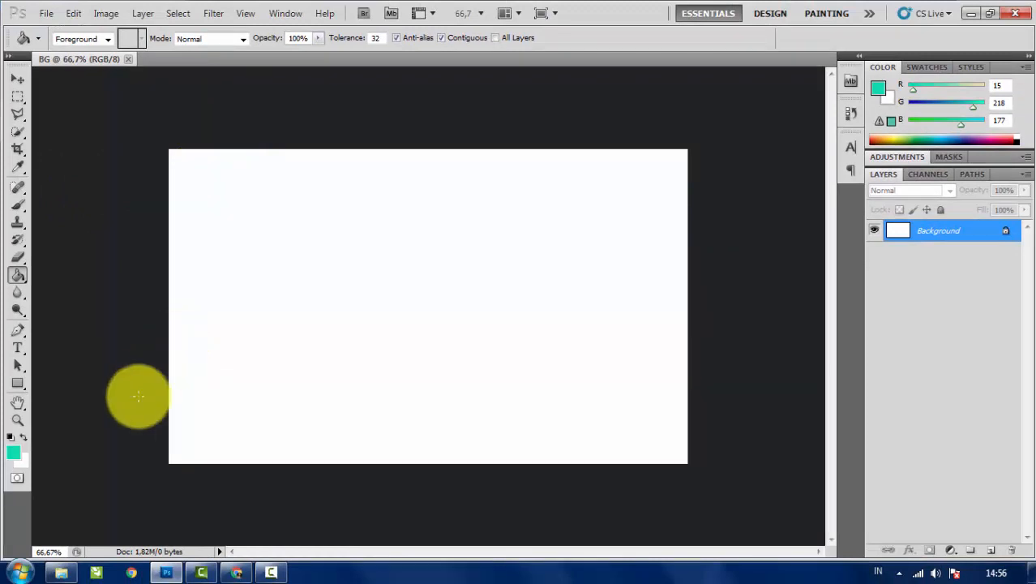
Place the wood plank image 1614310 from drive D: into the BG document at its default size
{"action": "left_click", "coordinate": [67, 574]}
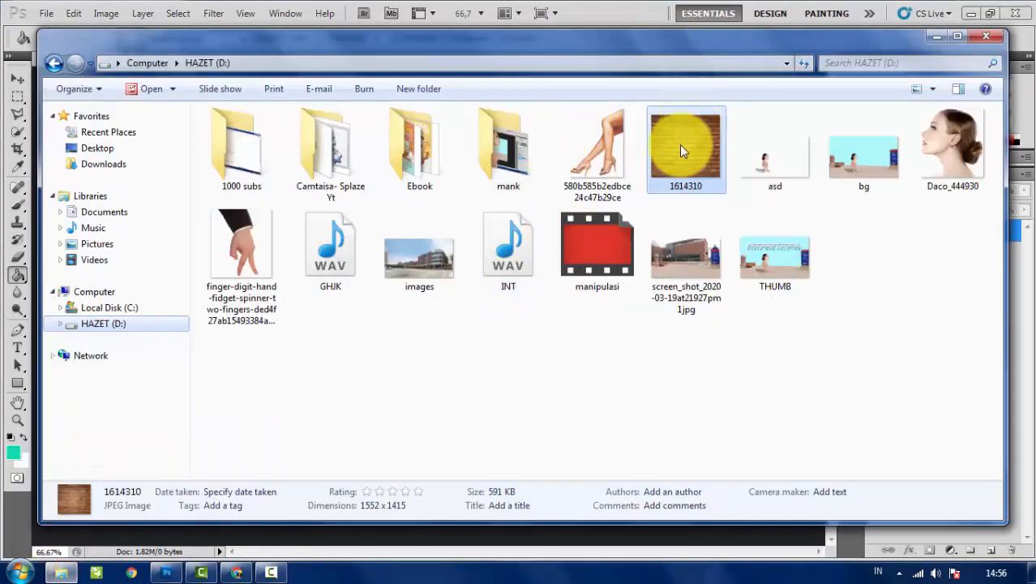
{"action": "left_click_drag", "start_coordinate": [679, 144], "coordinate": [426, 304]}
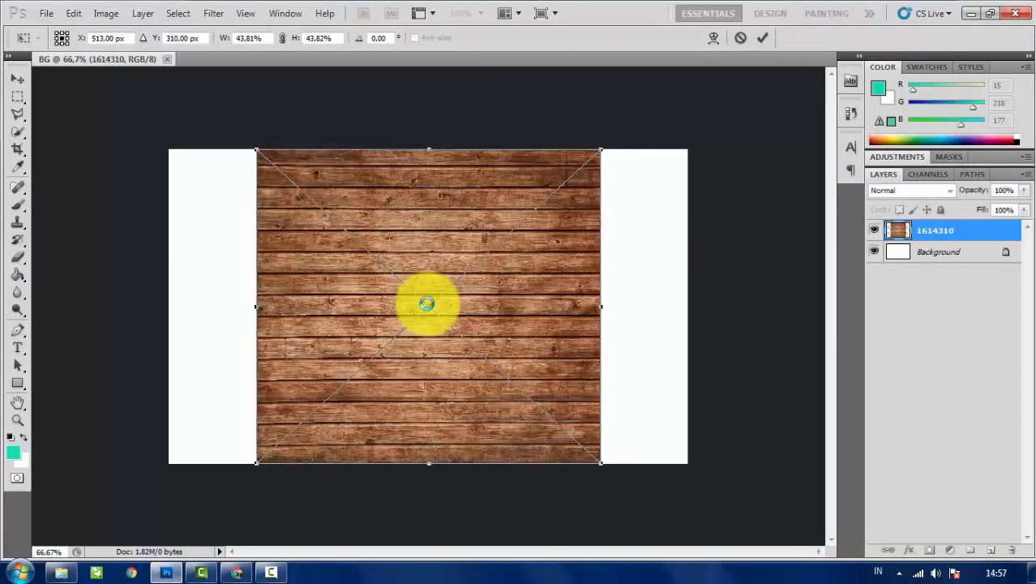
{"action": "left_click", "coordinate": [764, 38]}
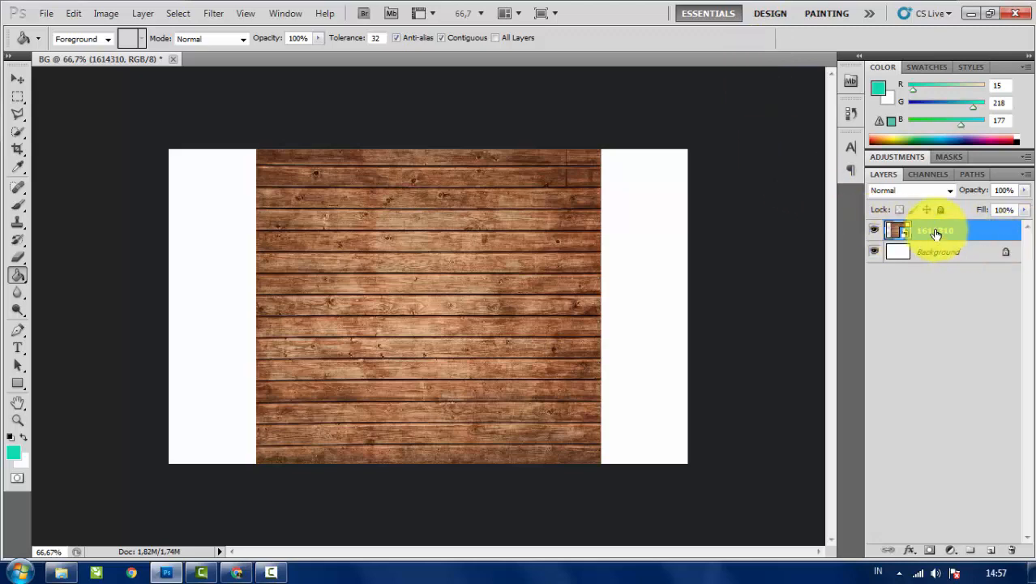
Rename the placed wood image layer as TEKSTURE KAYU and rasterize it
{"action": "type", "text": "TEK"}
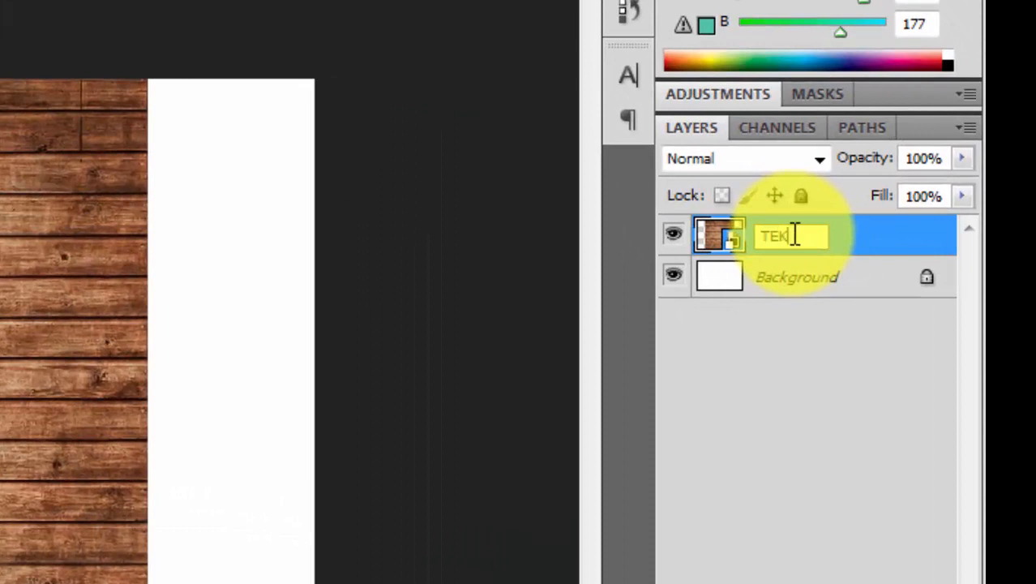
{"action": "type", "text": "STUR"}
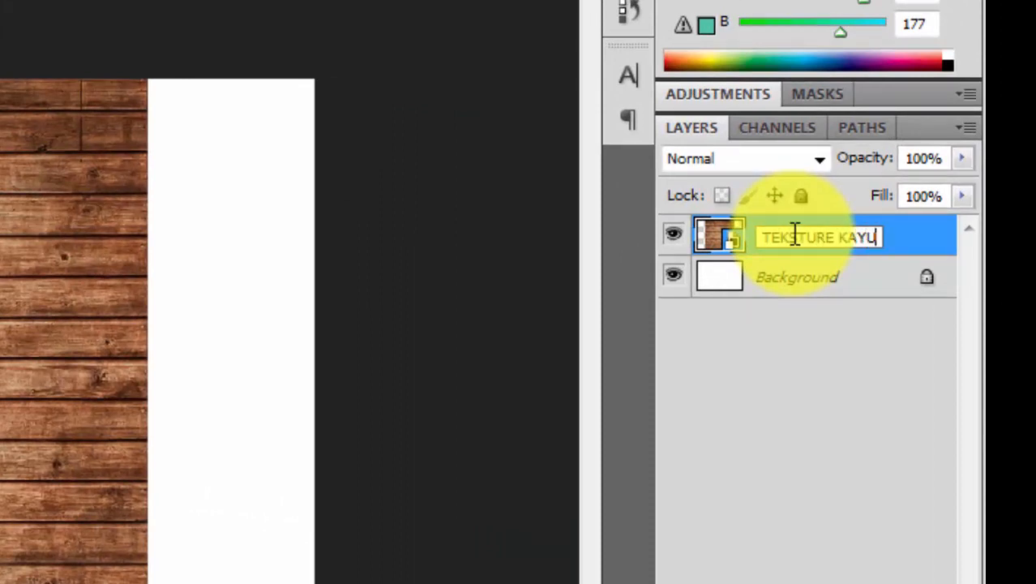
{"action": "type", "text": "E KAYU"}
{"action": "left_click", "coordinate": [800, 345]}
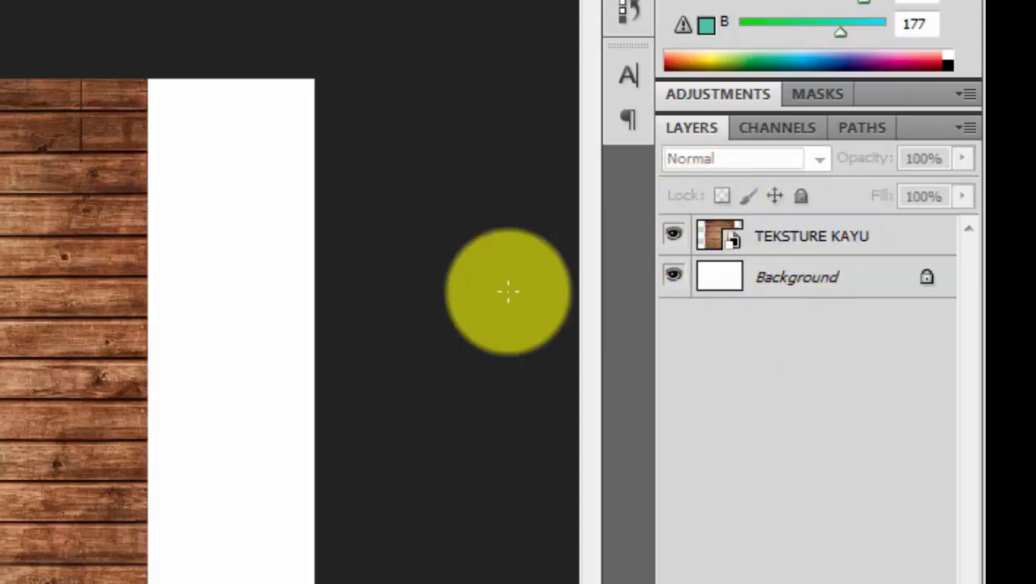
{"action": "left_click", "coordinate": [772, 236]}
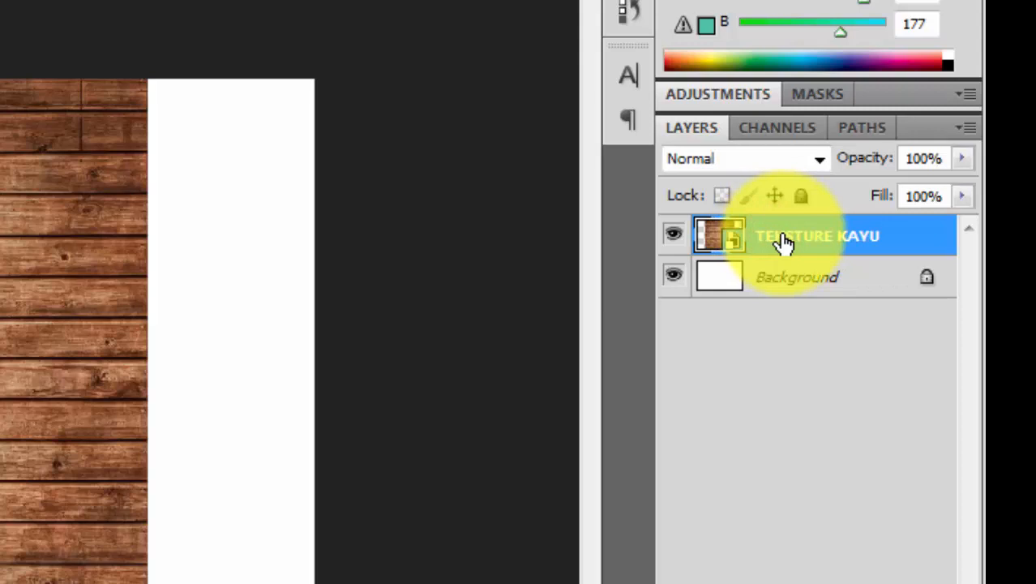
{"action": "right_click", "coordinate": [783, 242]}
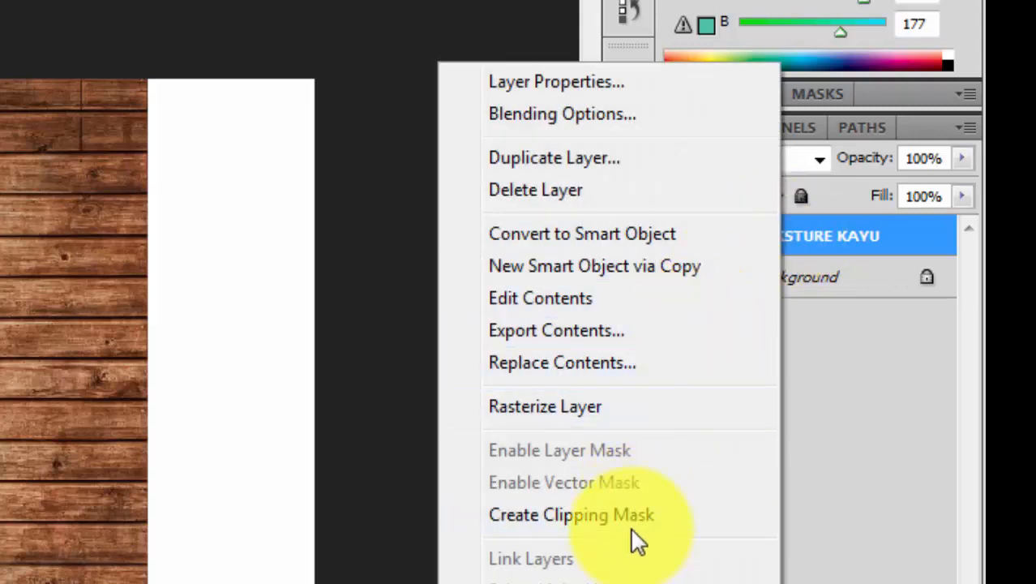
{"action": "left_click", "coordinate": [594, 403]}
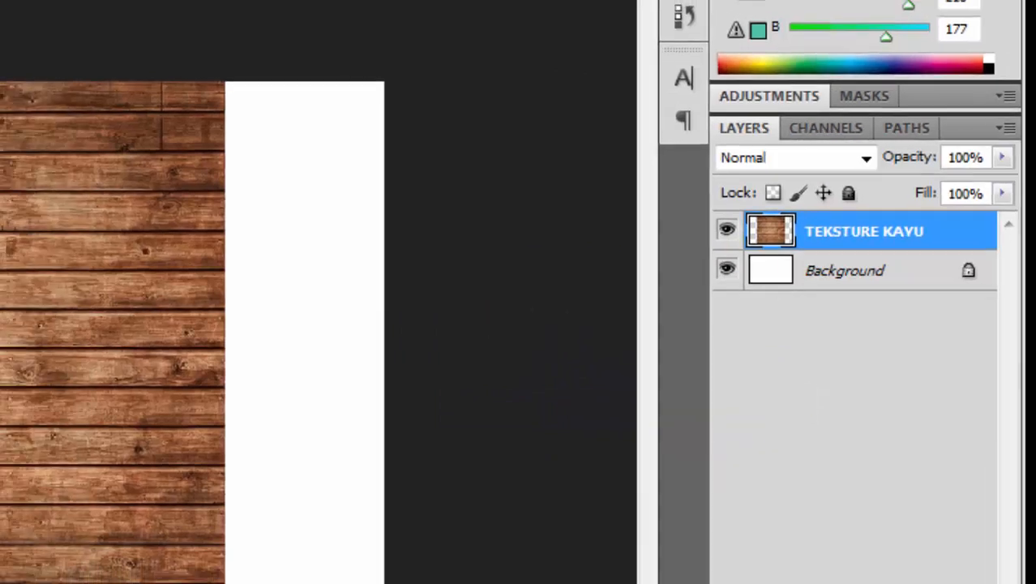
Stretch the wood texture horizontally in both directions with Free Transform so it covers the full canvas width
{"action": "key", "text": "ctrl+t"}
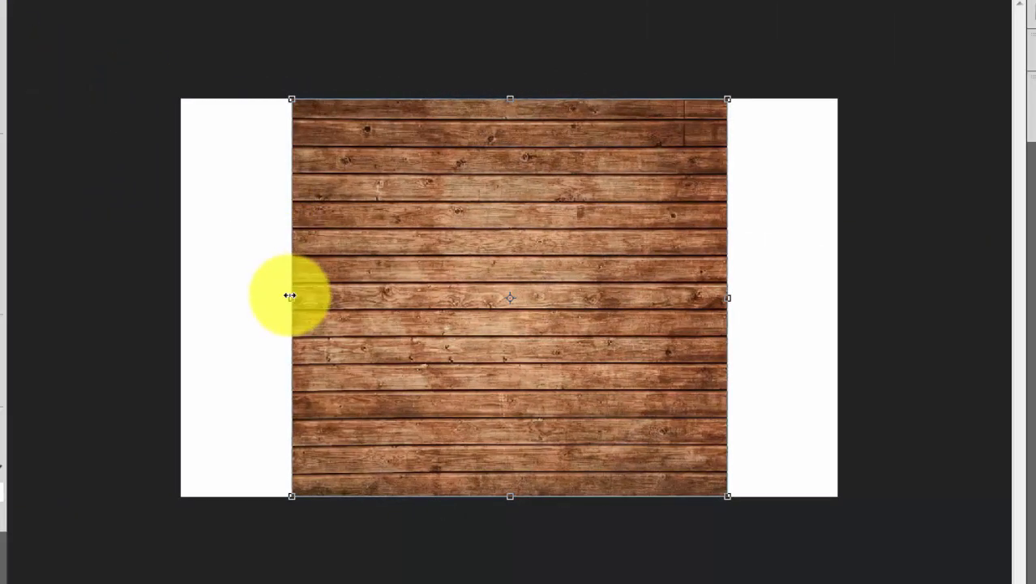
{"action": "left_click_drag", "start_coordinate": [291, 297], "coordinate": [187, 309]}
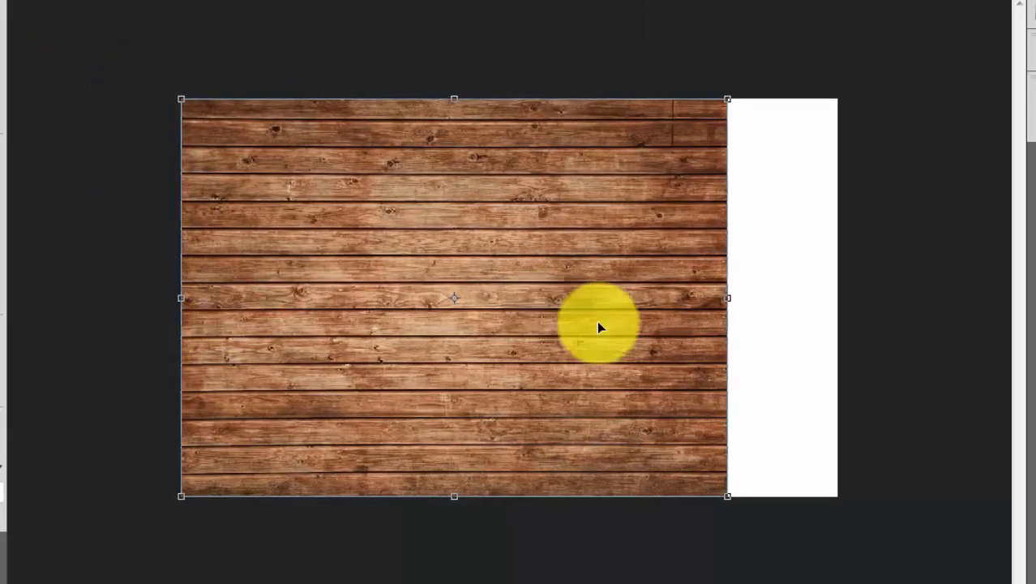
{"action": "left_click_drag", "start_coordinate": [726, 301], "coordinate": [838, 297]}
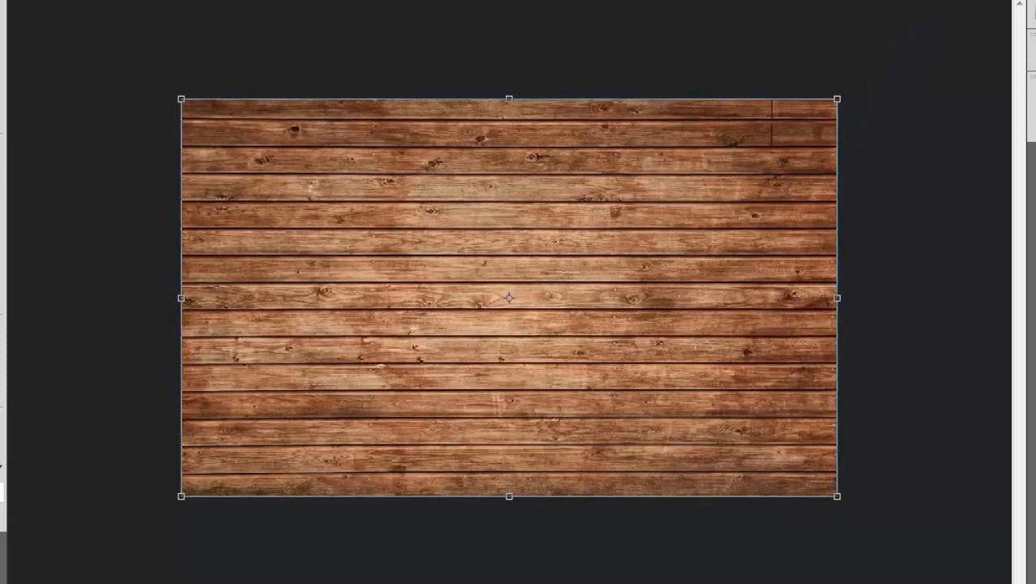
{"action": "key", "text": "Return"}
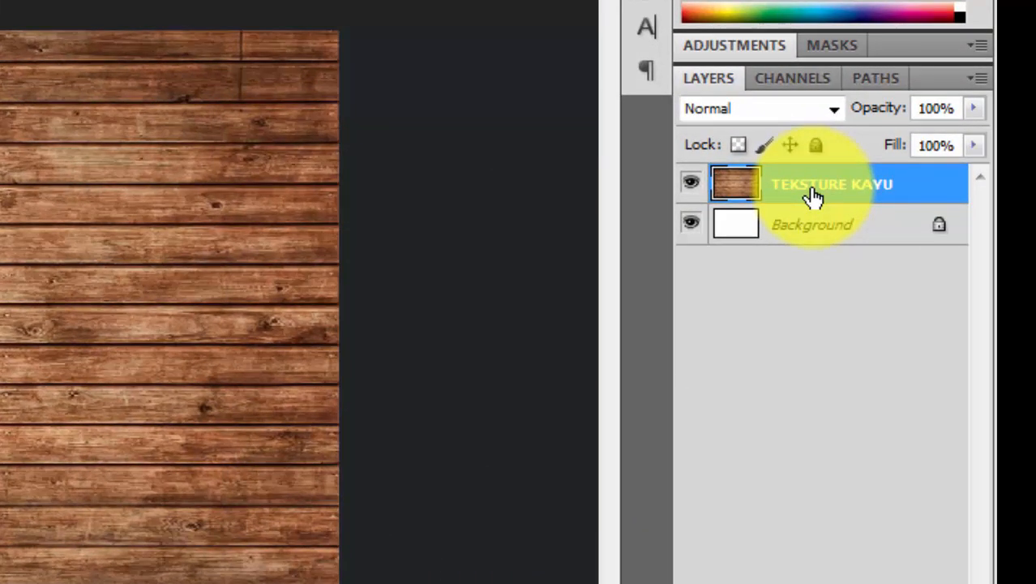
Duplicate the TEKSTURE KAYU layer and hide the original beneath the copy
{"action": "key", "text": "ctrl+j"}
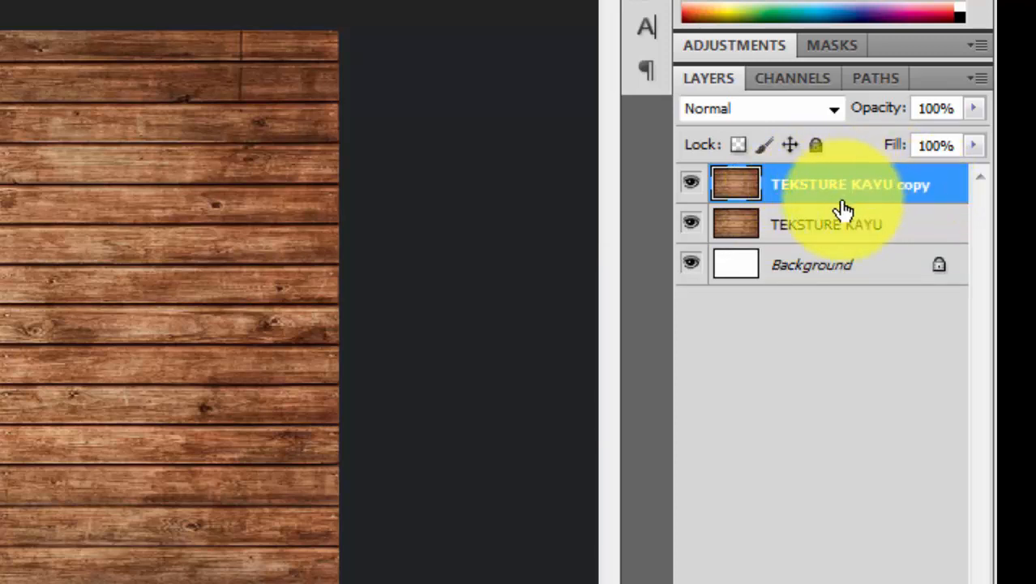
{"action": "left_click", "coordinate": [691, 228]}
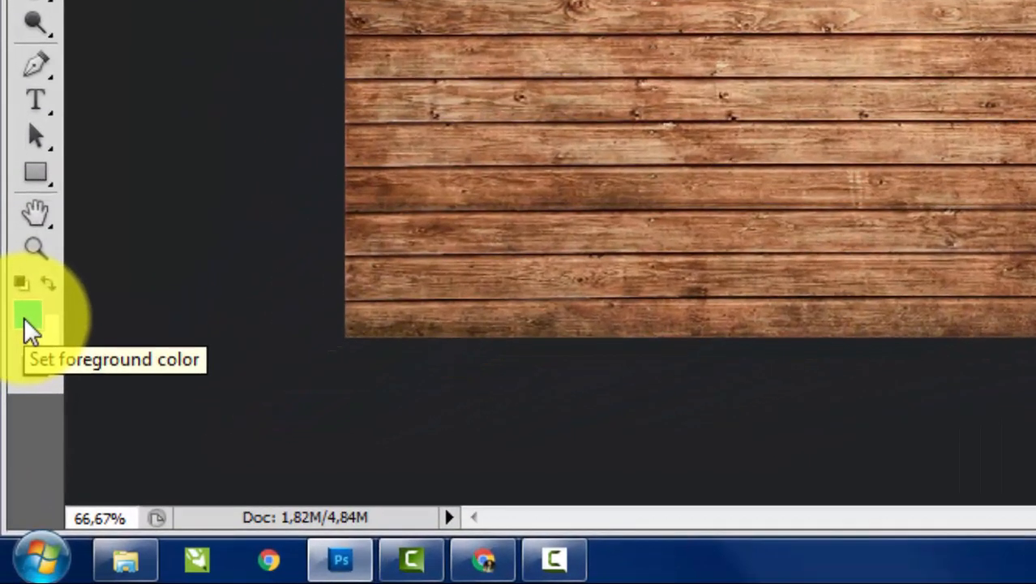
Reset the colours to the defaults and swap them so the foreground colour is white (ffffff)
{"action": "left_click", "coordinate": [24, 316]}
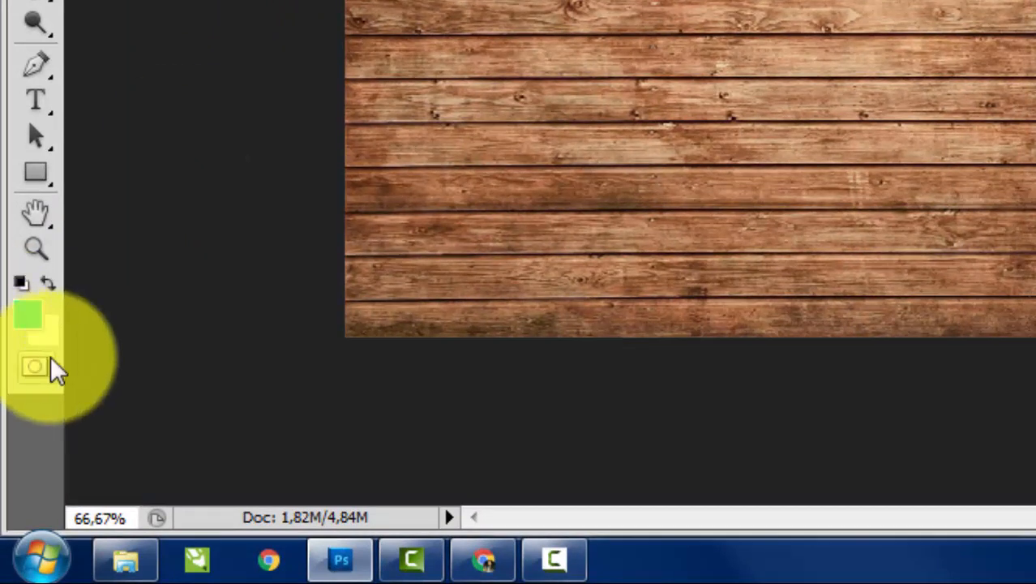
{"action": "key", "text": "d"}
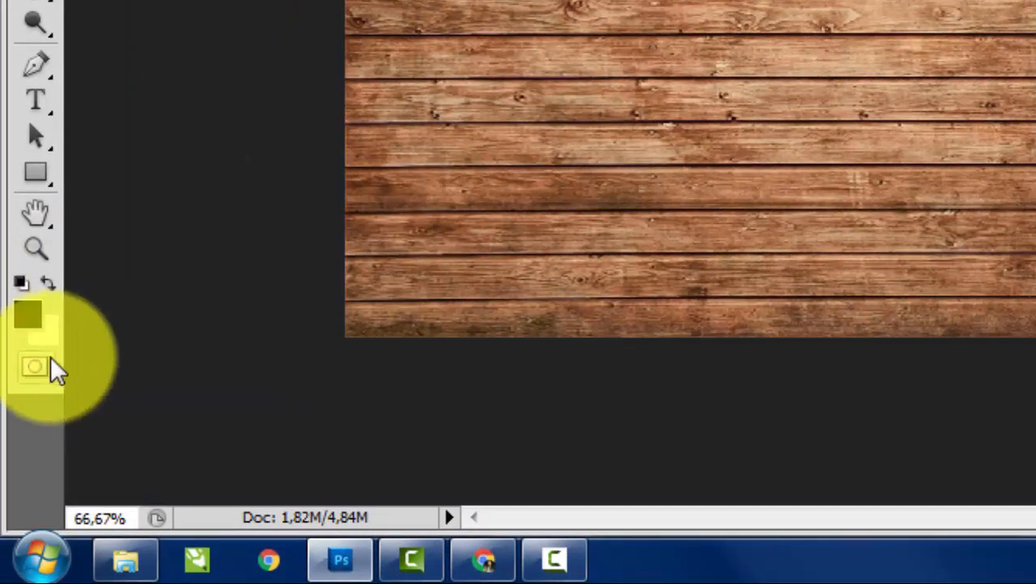
{"action": "key", "text": "x"}
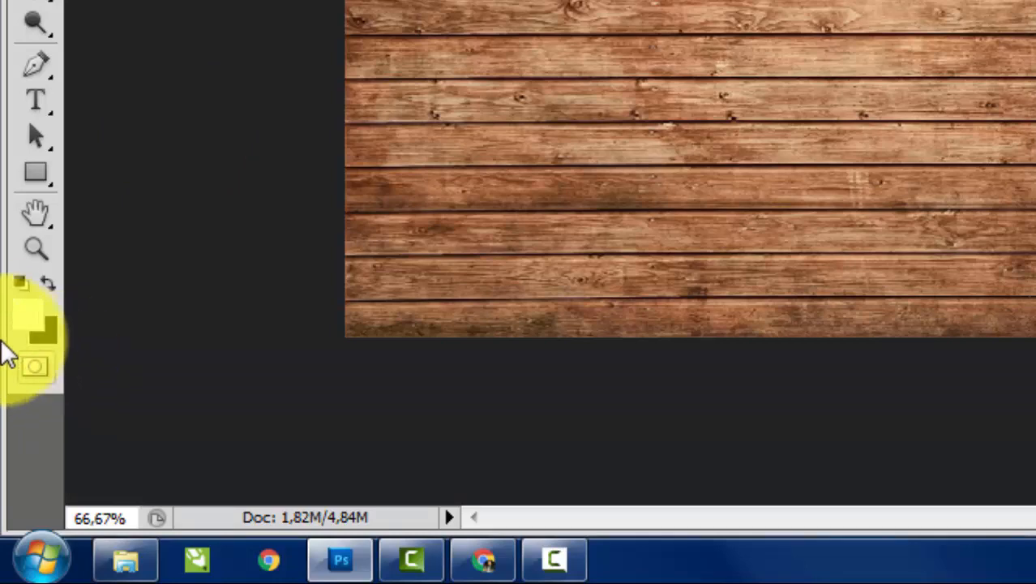
{"action": "left_click", "coordinate": [26, 321]}
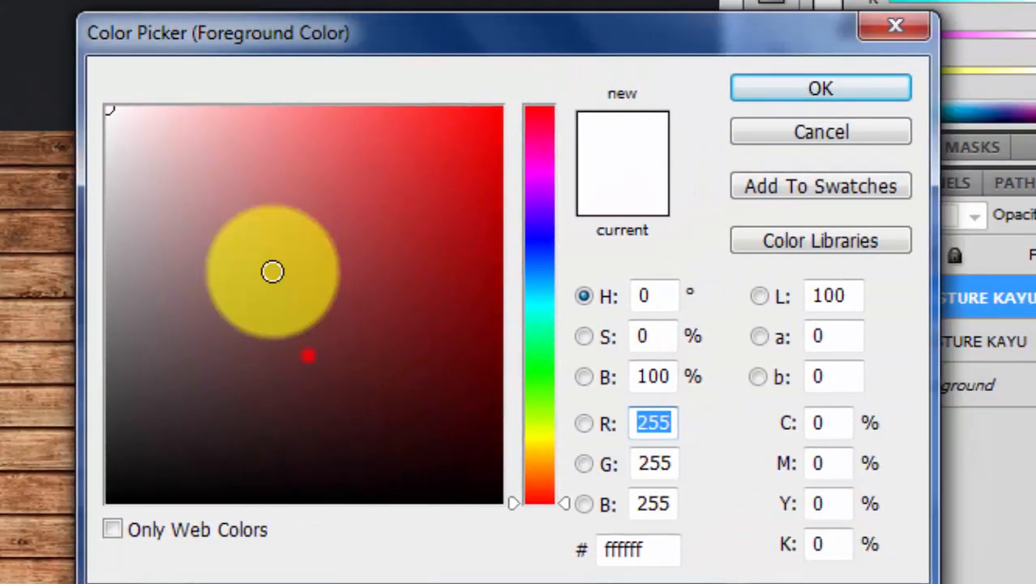
{"action": "left_click_drag", "start_coordinate": [308, 355], "coordinate": [82, 58]}
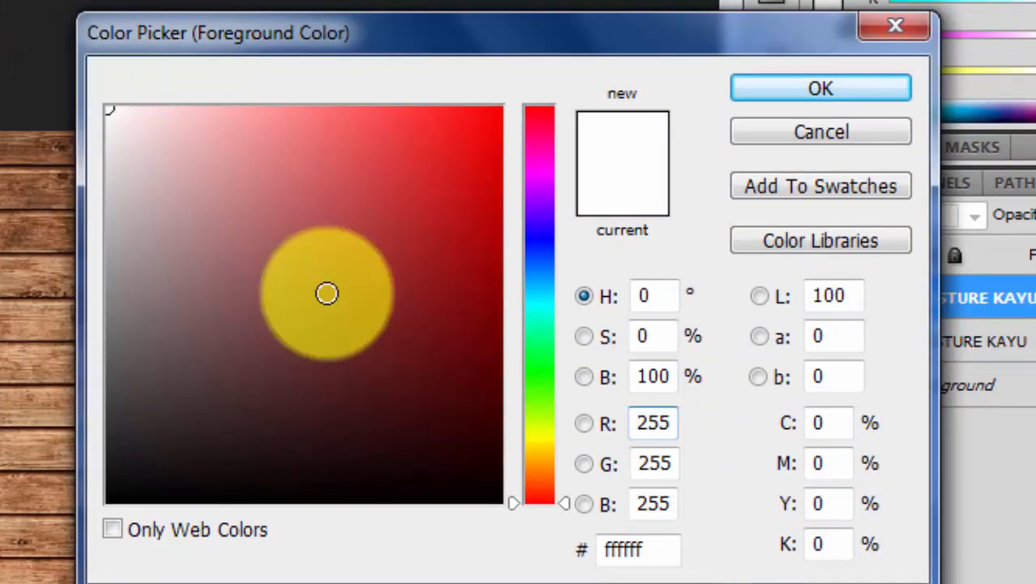
{"action": "left_click_drag", "start_coordinate": [654, 550], "coordinate": [599, 554]}
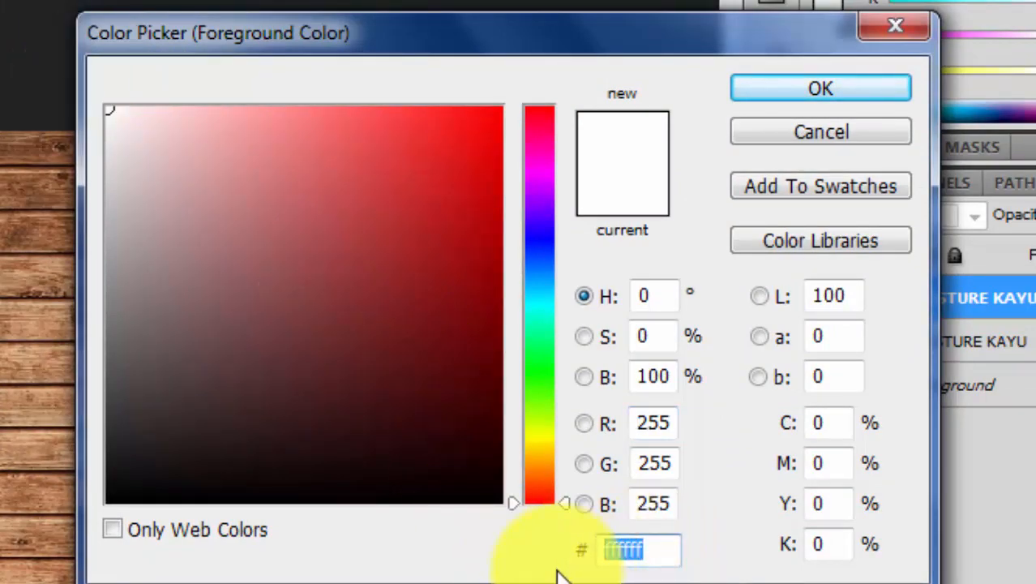
{"action": "left_click", "coordinate": [819, 88]}
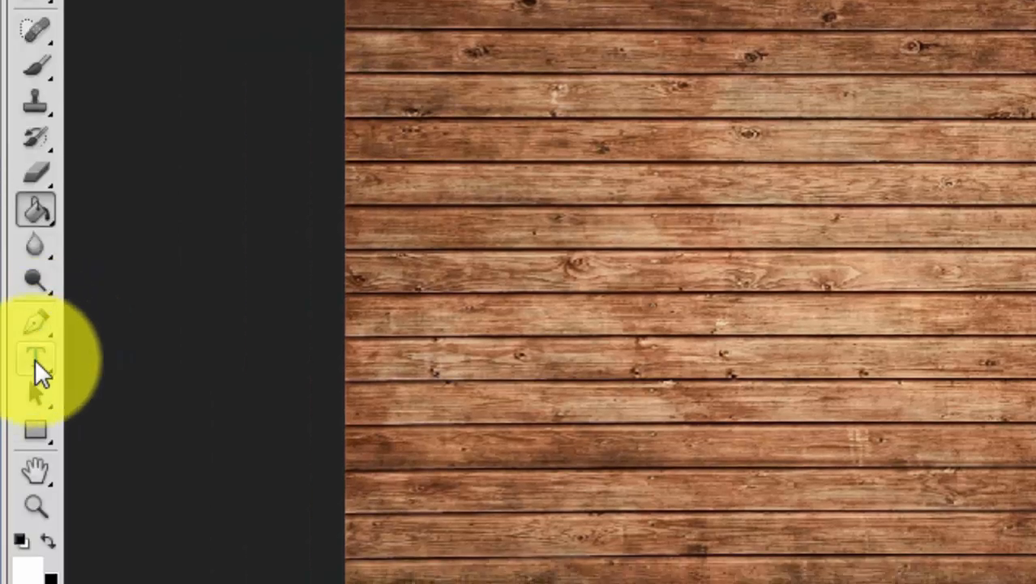
Activate the Horizontal Type Tool and set its font size to 72 pt, keeping the Blackoak Std font
{"action": "left_click", "coordinate": [35, 360]}
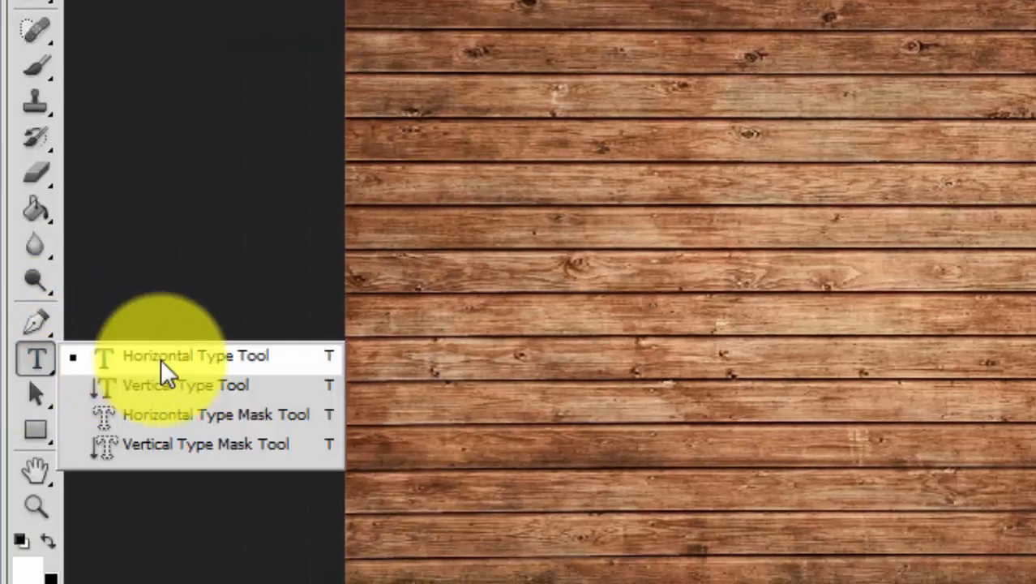
{"action": "left_click", "coordinate": [185, 363]}
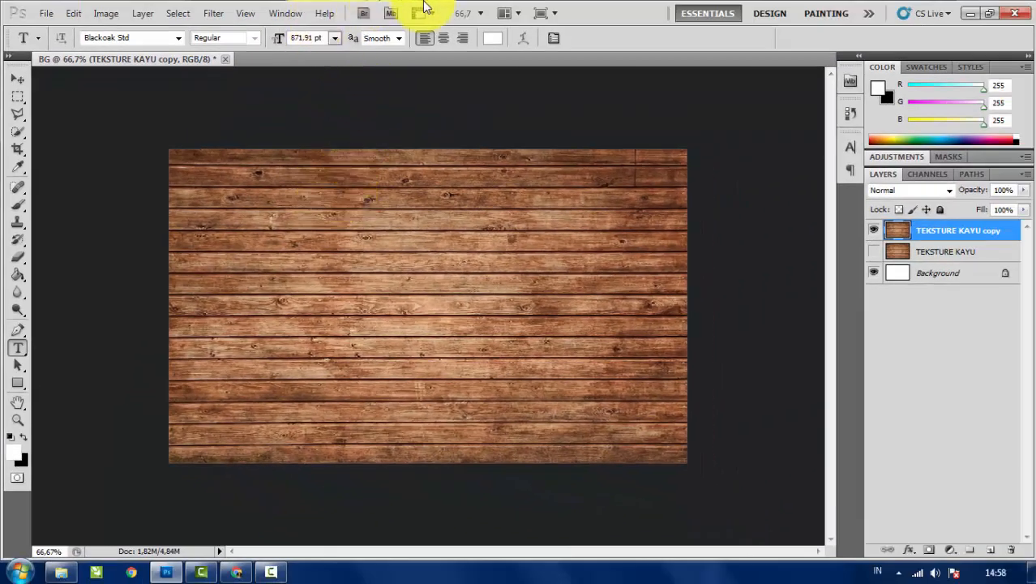
{"action": "left_click", "coordinate": [144, 38]}
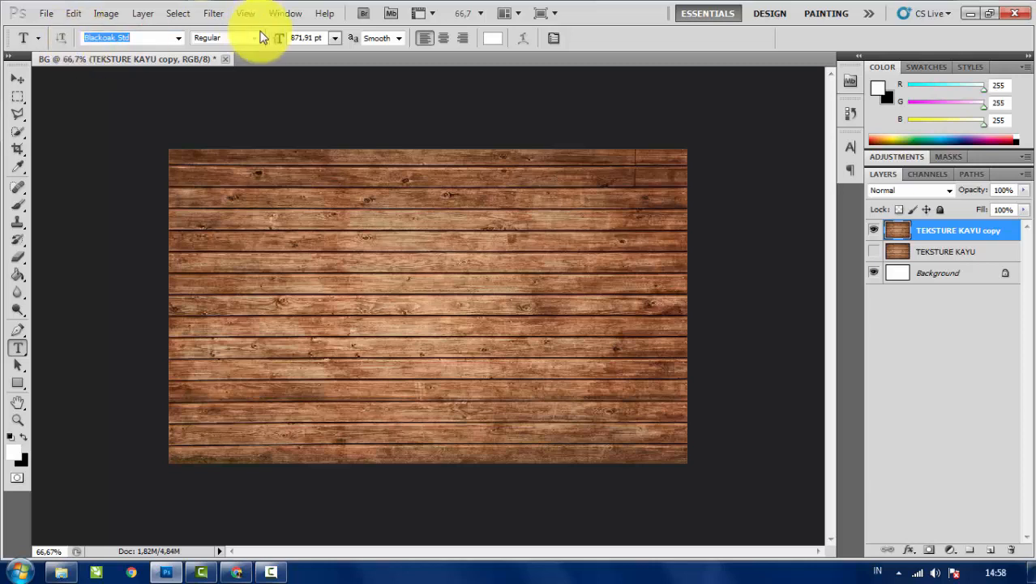
{"action": "left_click", "coordinate": [335, 39]}
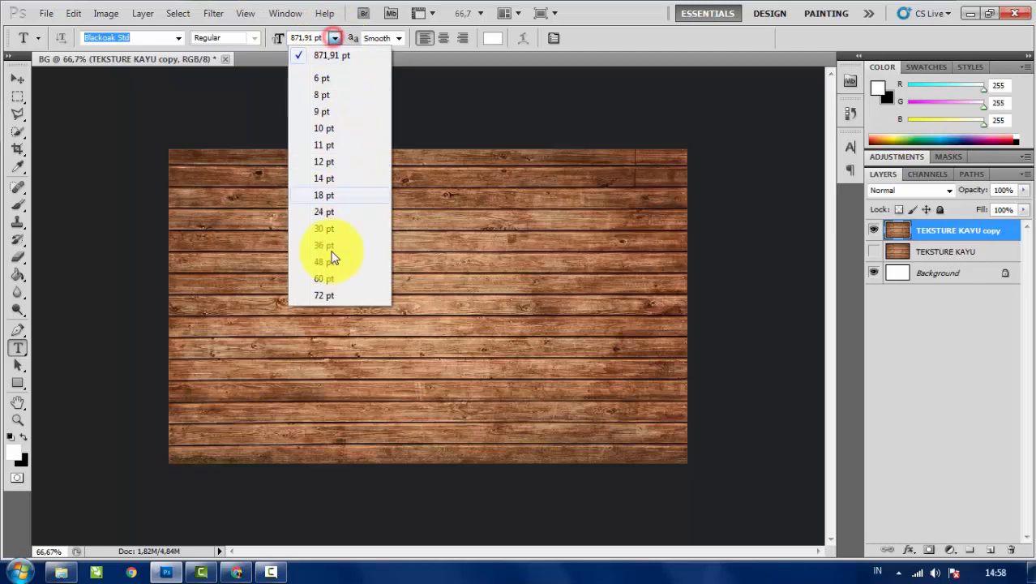
{"action": "left_click", "coordinate": [328, 297]}
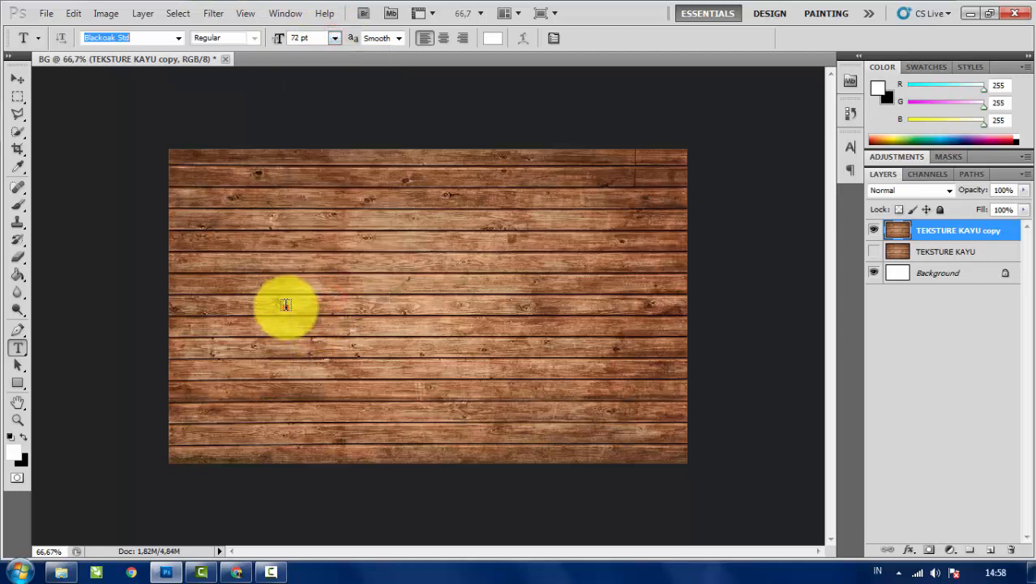
Add the white text LUBANG as a new text layer across the middle of the wood texture
{"action": "left_click", "coordinate": [286, 305]}
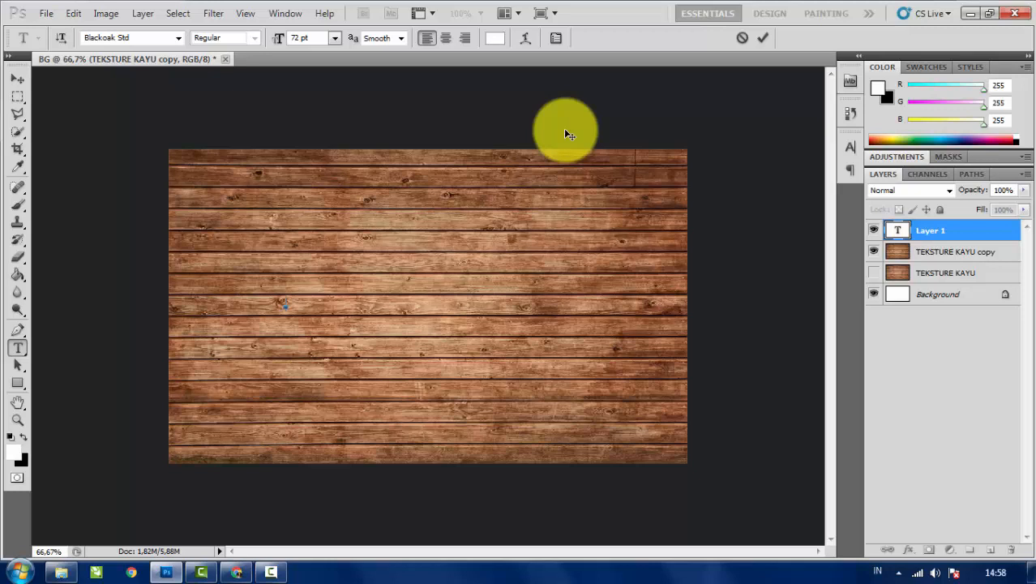
{"action": "type", "text": "LUBAN"}
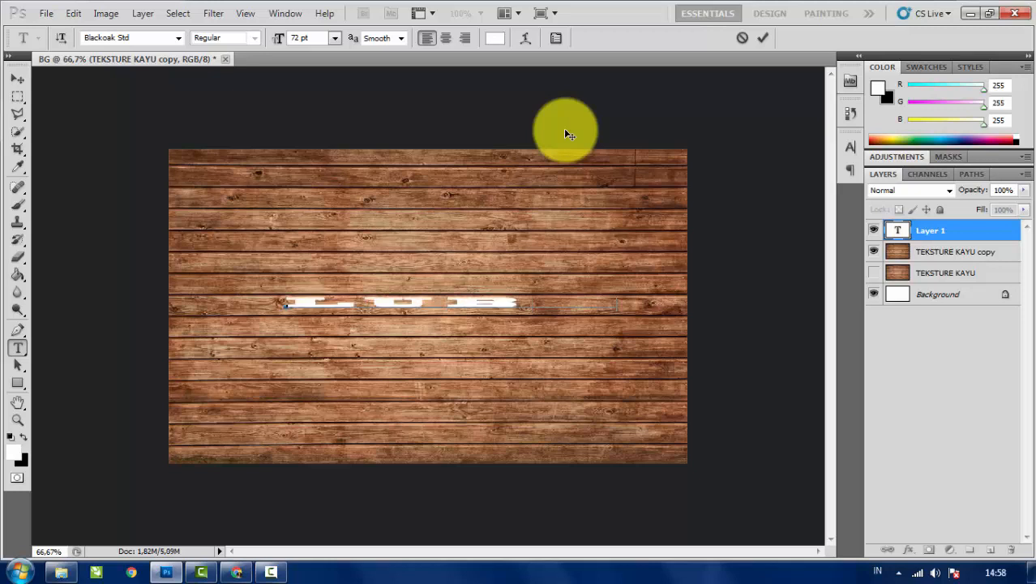
{"action": "left_click", "coordinate": [760, 38]}
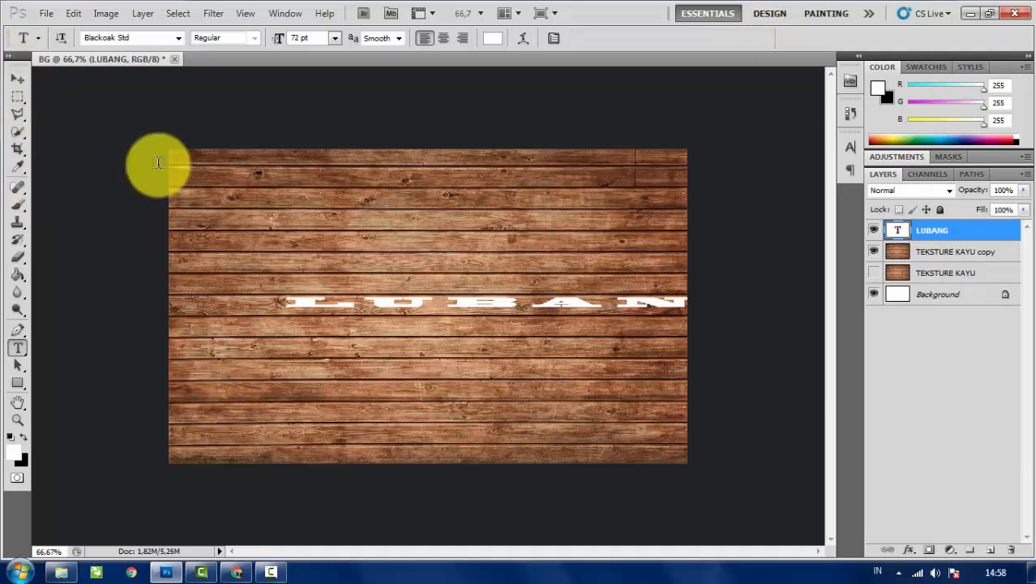
Free Transform the LUBANG text to about 86% width and 520% height, and centre it horizontally on the wooden planks
{"action": "key", "text": "ctrl+t"}
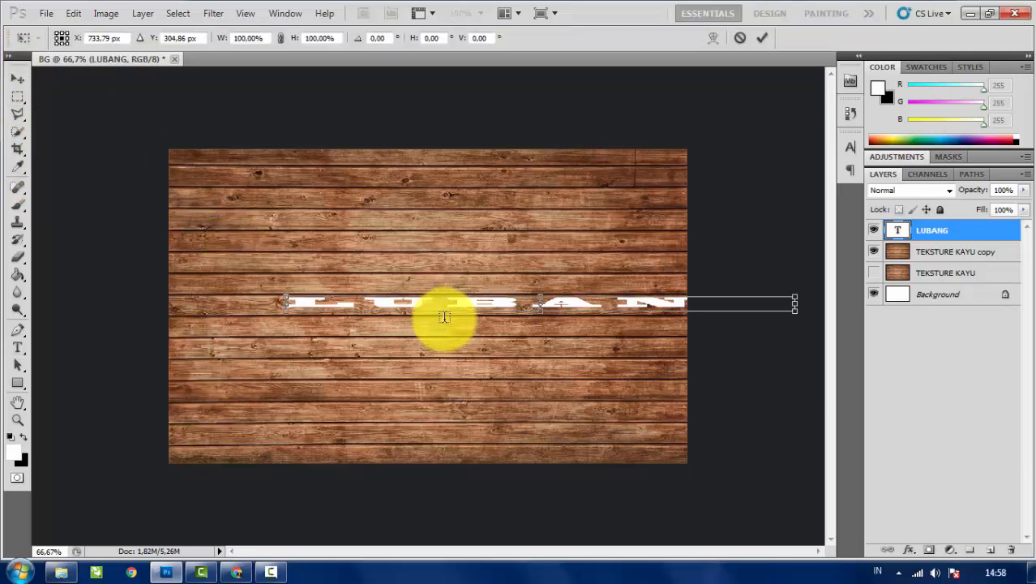
{"action": "left_click_drag", "start_coordinate": [542, 296], "coordinate": [533, 195]}
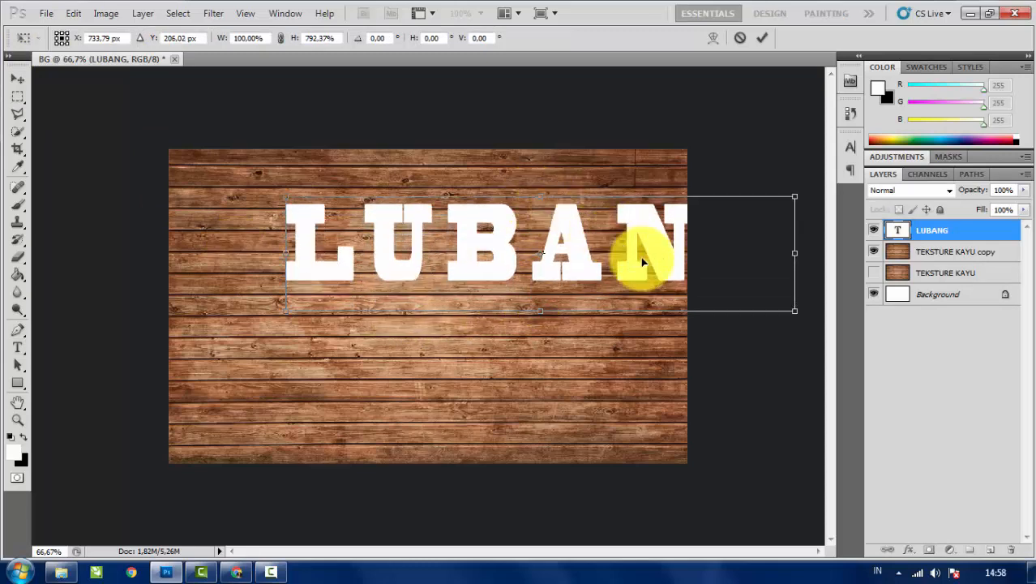
{"action": "left_click_drag", "start_coordinate": [648, 247], "coordinate": [422, 303]}
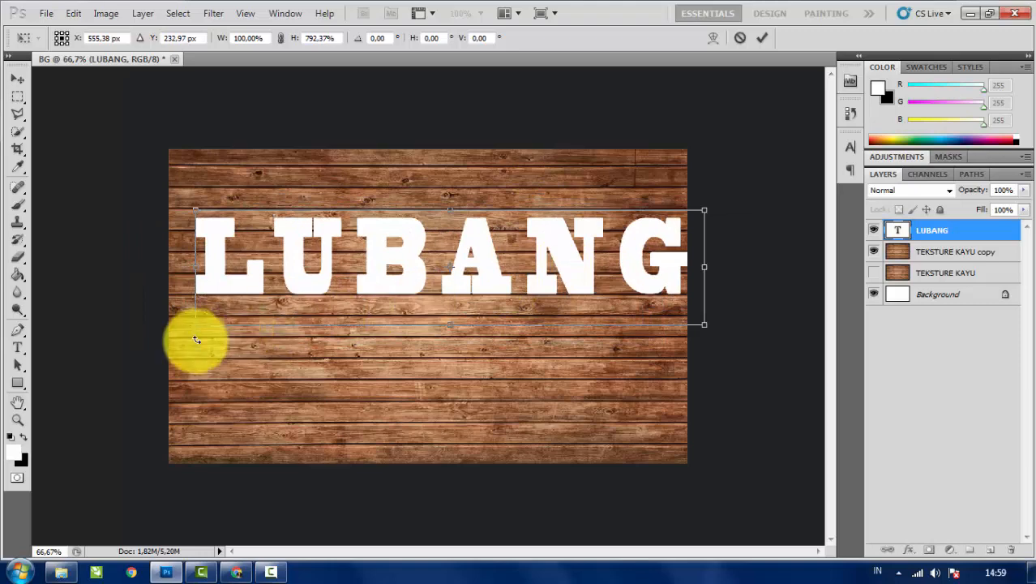
{"action": "left_click_drag", "start_coordinate": [195, 324], "coordinate": [267, 285]}
{"action": "left_click_drag", "start_coordinate": [541, 231], "coordinate": [493, 270]}
{"action": "left_click_drag", "start_coordinate": [492, 276], "coordinate": [491, 278]}
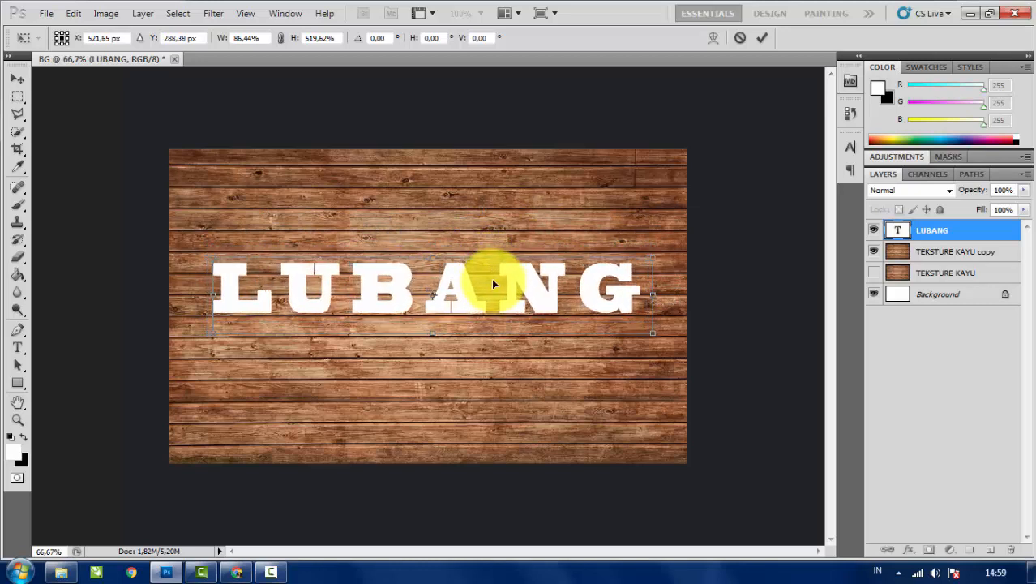
{"action": "left_click", "coordinate": [762, 39]}
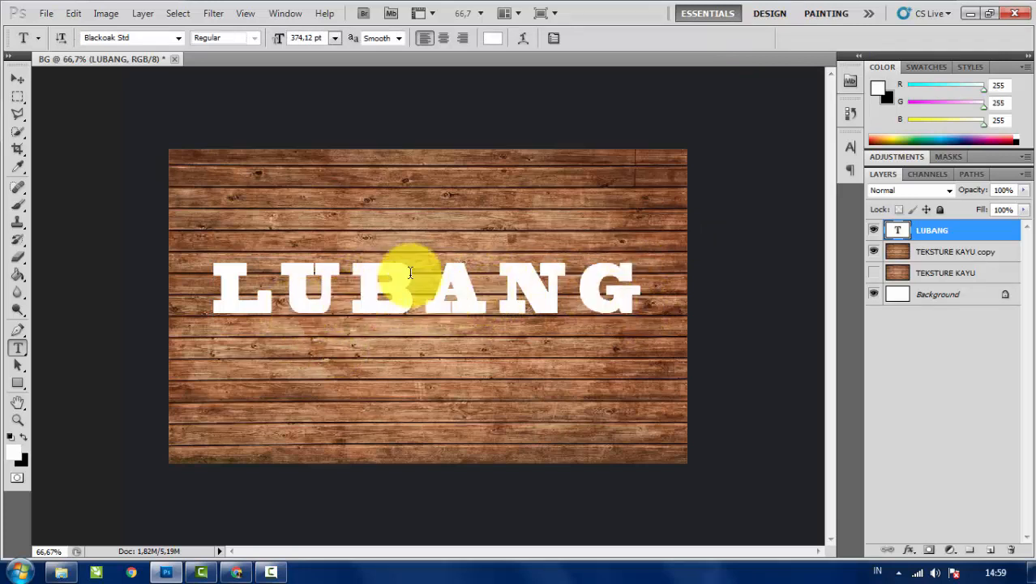
Dismiss the Windows colour scheme notice and rasterize the LUBANG text layer
{"action": "right_click", "coordinate": [944, 233]}
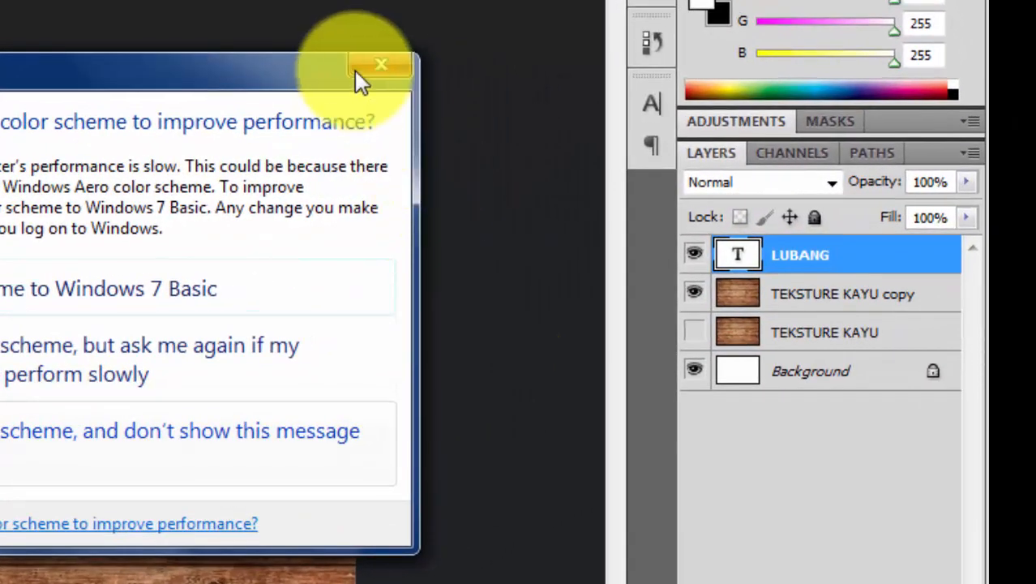
{"action": "left_click", "coordinate": [377, 68]}
{"action": "right_click", "coordinate": [805, 266]}
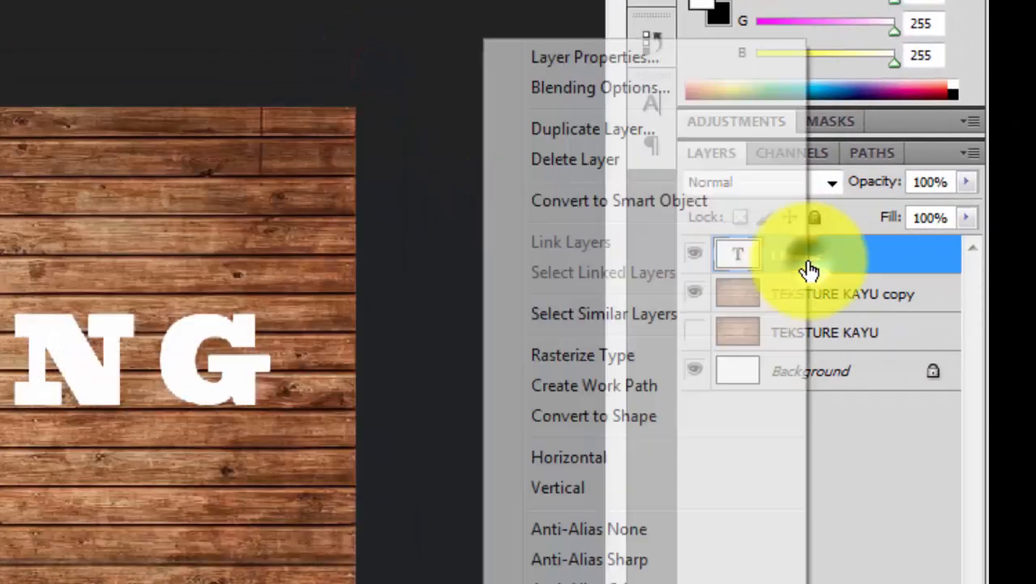
{"action": "left_click", "coordinate": [625, 355]}
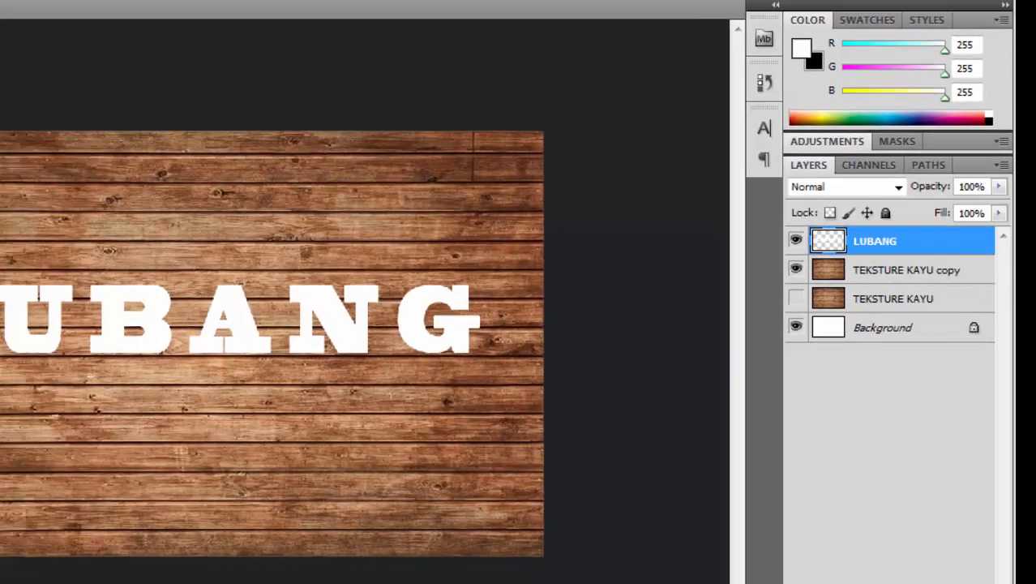
With the Rectangular Marquee Tool, cut a thin horizontal slit from the A's inner triangle through its left stroke
{"action": "left_click", "coordinate": [20, 79]}
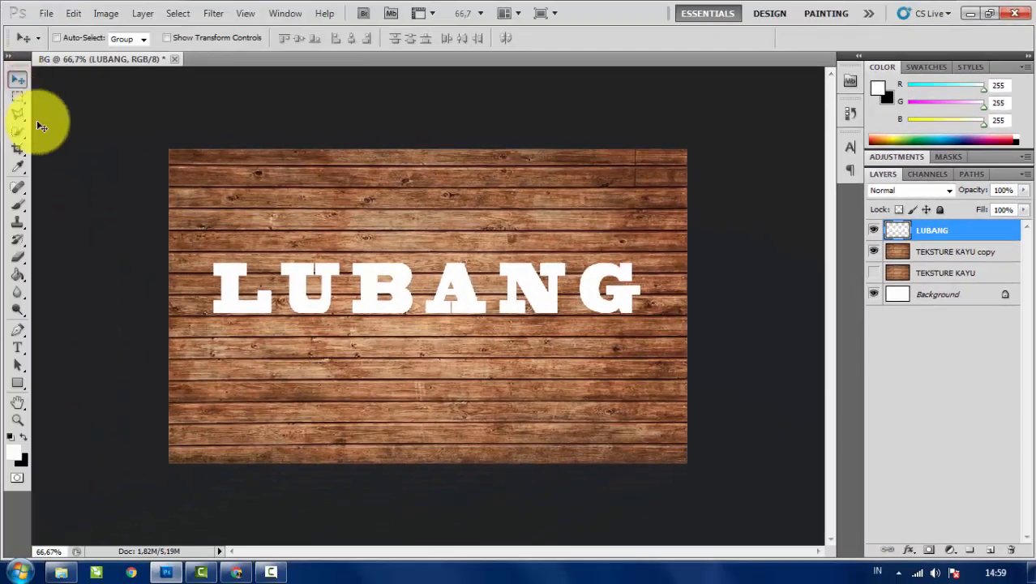
{"action": "key", "text": "ctrl+plus"}
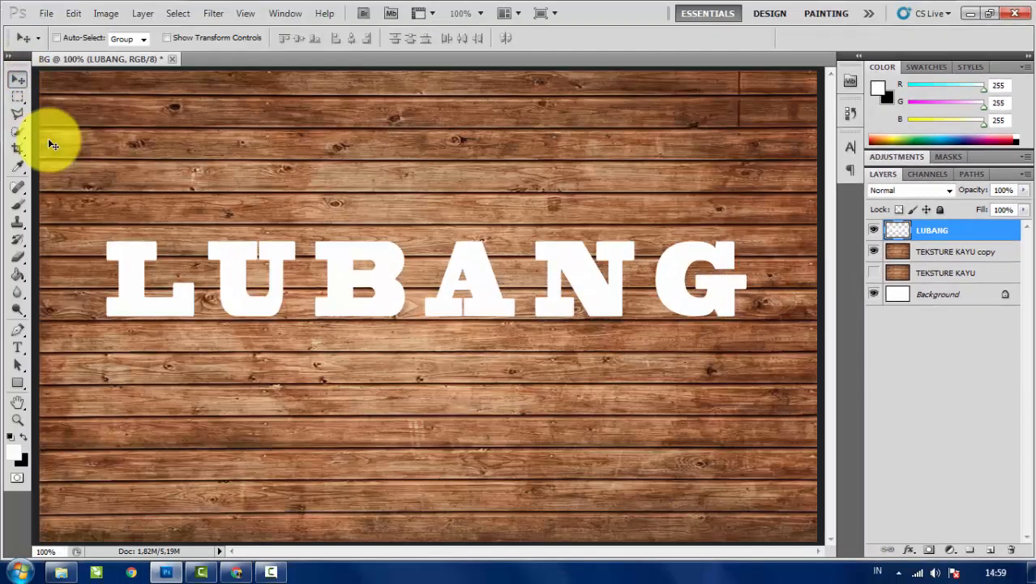
{"action": "key", "text": "ctrl+plus"}
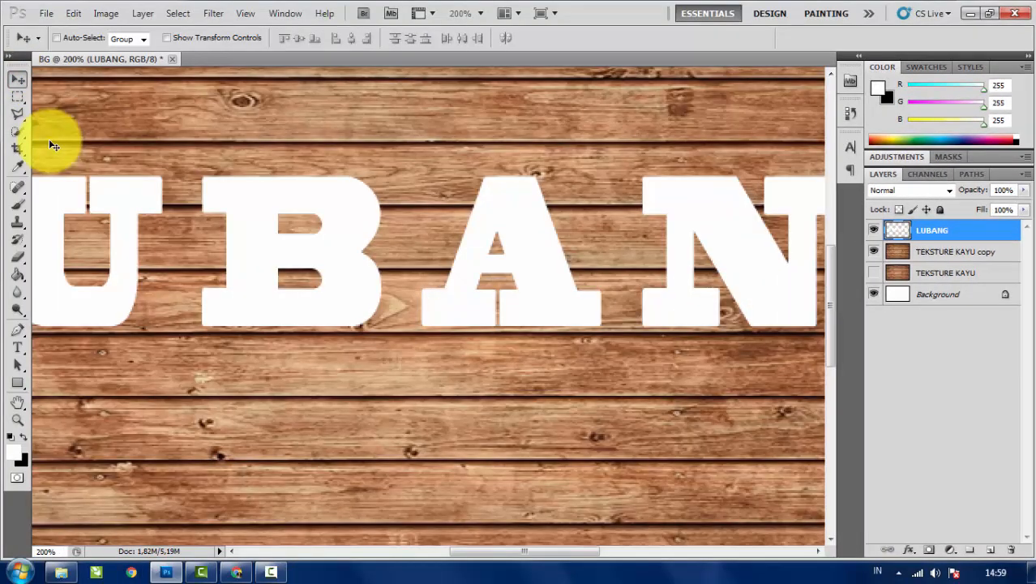
{"action": "left_click", "coordinate": [17, 96]}
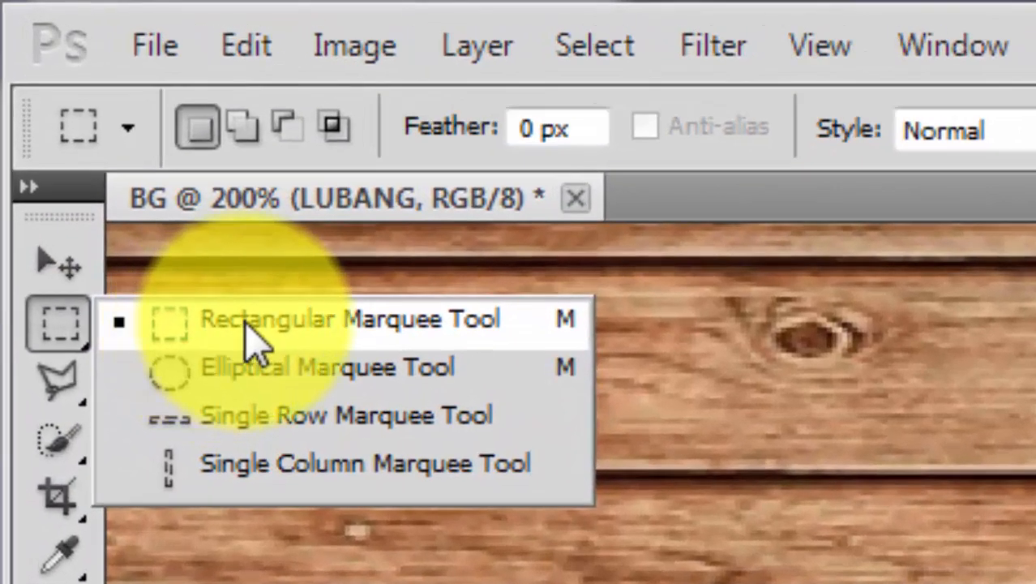
{"action": "left_click", "coordinate": [240, 318]}
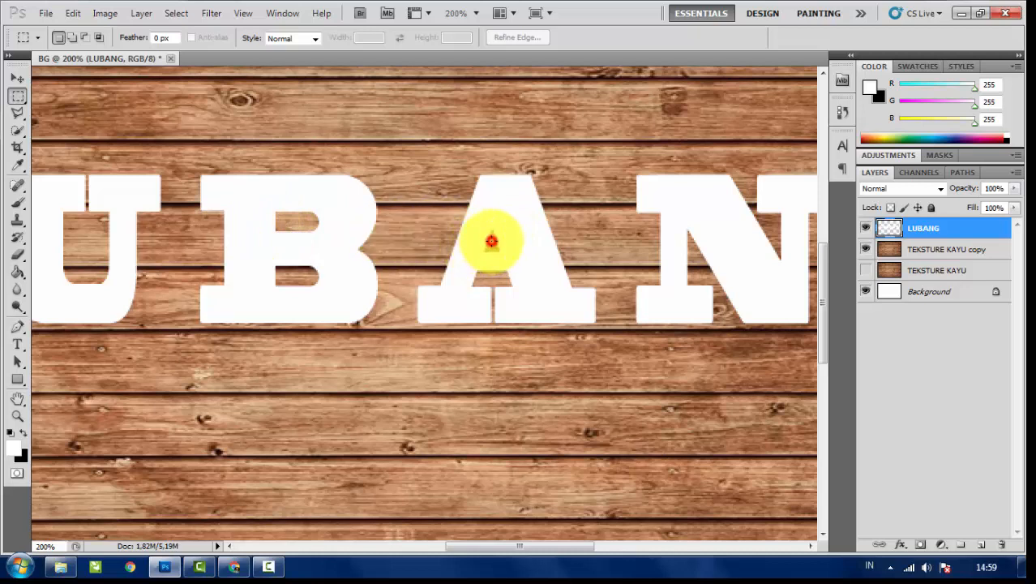
{"action": "left_click_drag", "start_coordinate": [491, 241], "coordinate": [447, 236]}
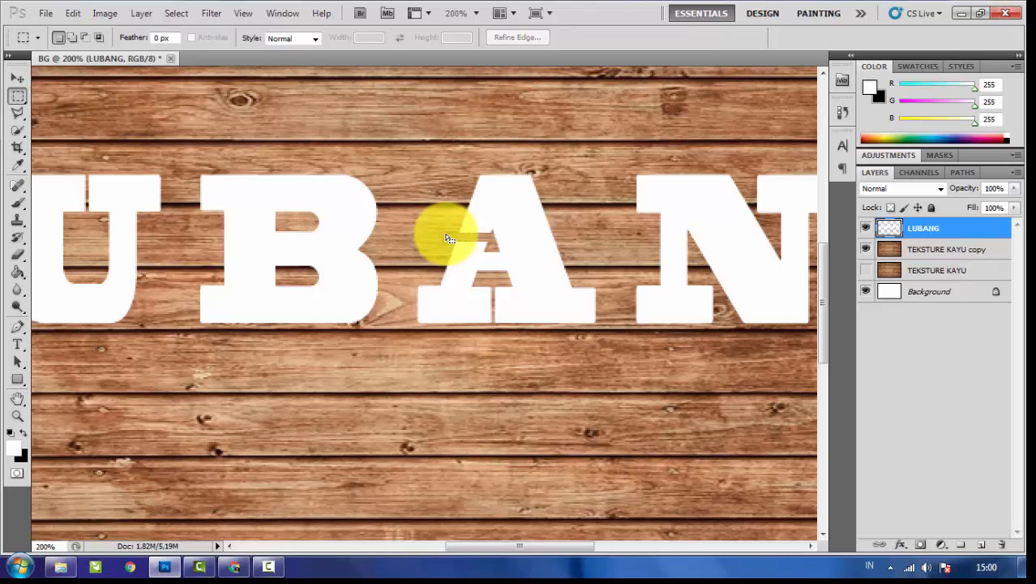
Cut thin vertical slits through the upper and lower strokes of the B, connecting its openings to the outside
{"action": "left_click_drag", "start_coordinate": [446, 235], "coordinate": [303, 170]}
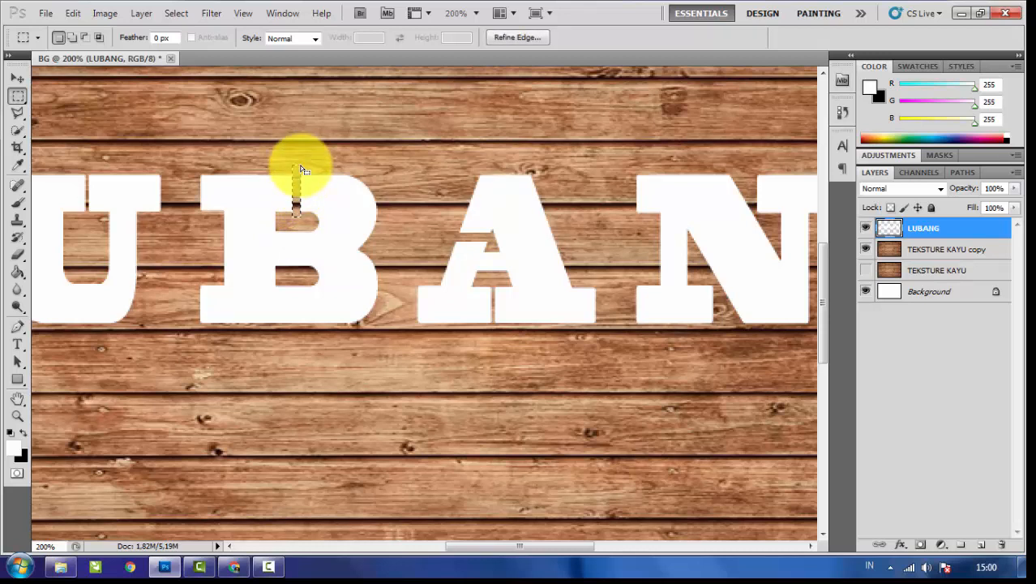
{"action": "key", "text": "ctrl+d"}
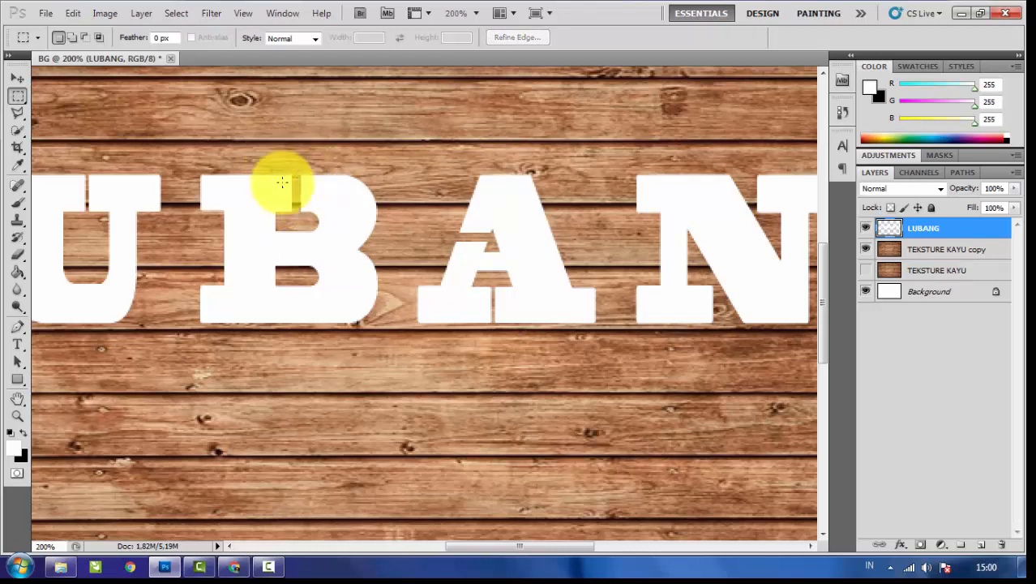
{"action": "left_click_drag", "start_coordinate": [289, 278], "coordinate": [298, 325]}
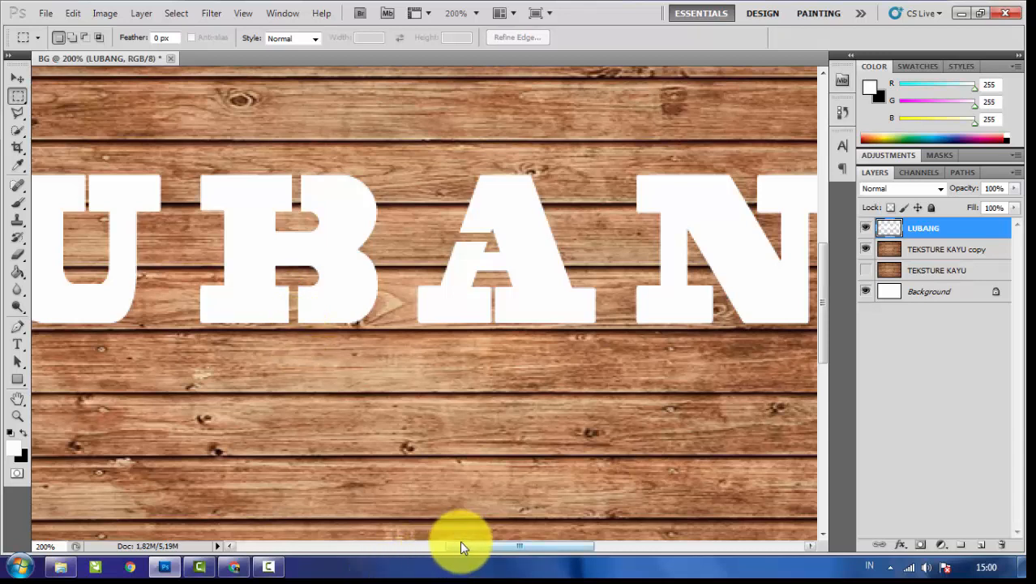
Load the LUBANG layer's outline as a selection and delete that area from the TEKSTURE KAYU copy layer
{"action": "key", "text": "ctrl+minus"}
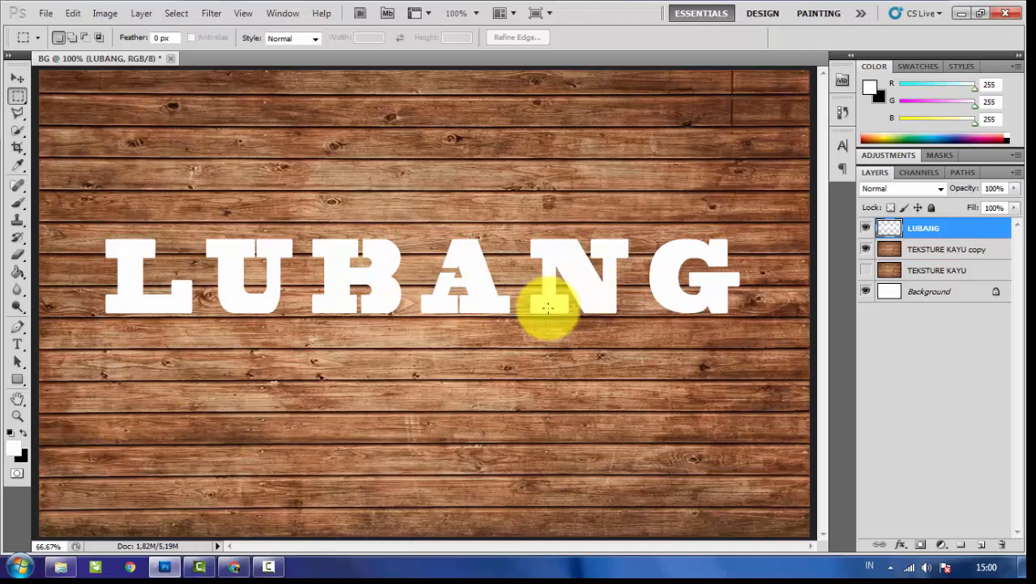
{"action": "key", "text": "ctrl+minus"}
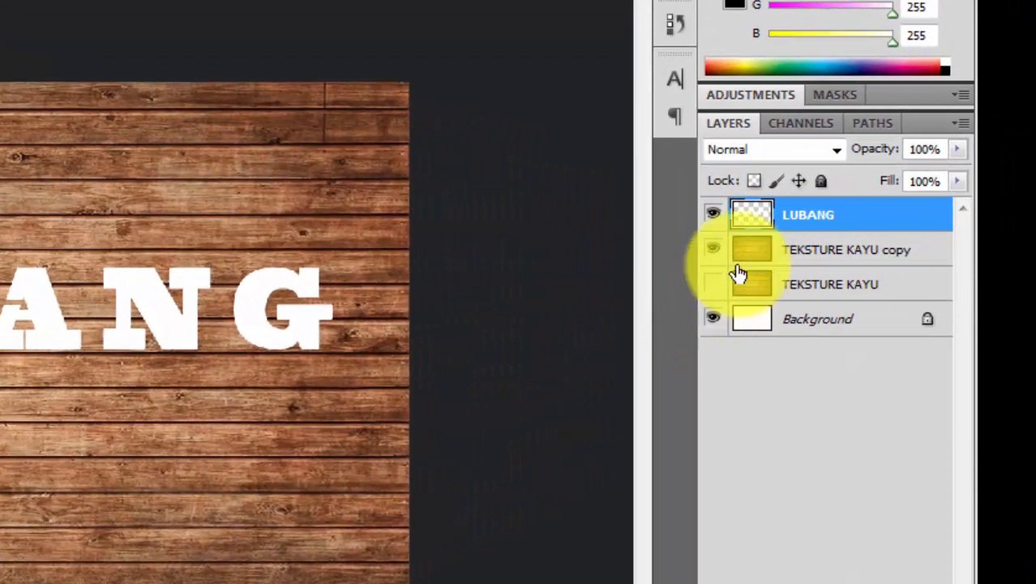
{"action": "left_click", "coordinate": [749, 217], "text": "ctrl"}
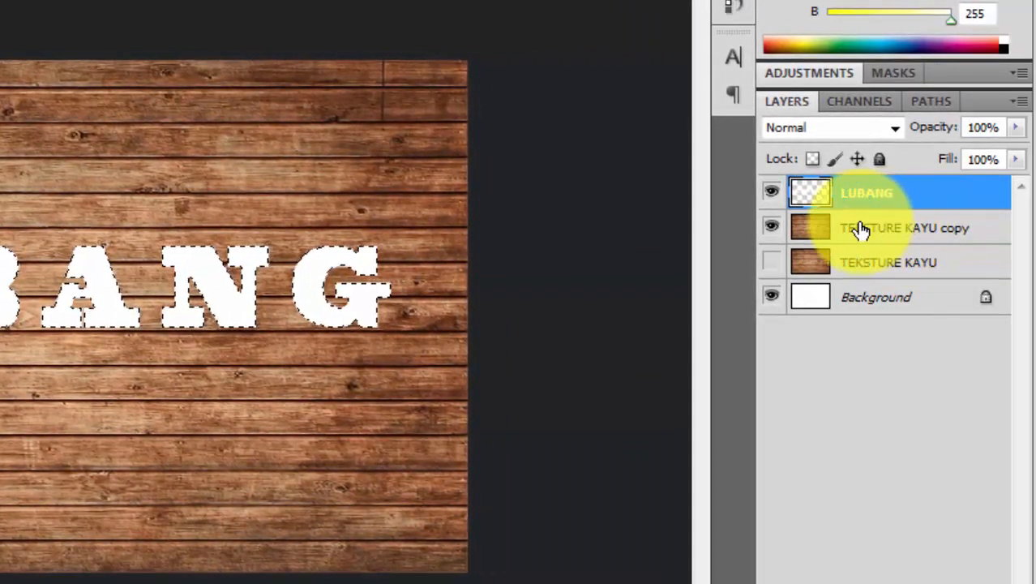
{"action": "left_click", "coordinate": [860, 229]}
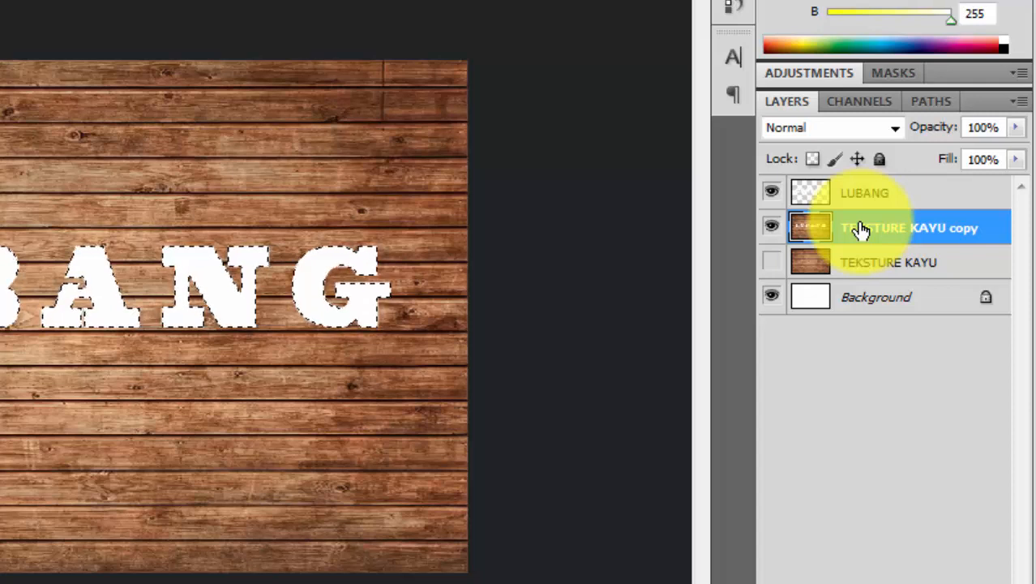
Hide the LUBANG layer, clear the selection, and show the original TEKSTURE KAYU layer
{"action": "left_click", "coordinate": [772, 194]}
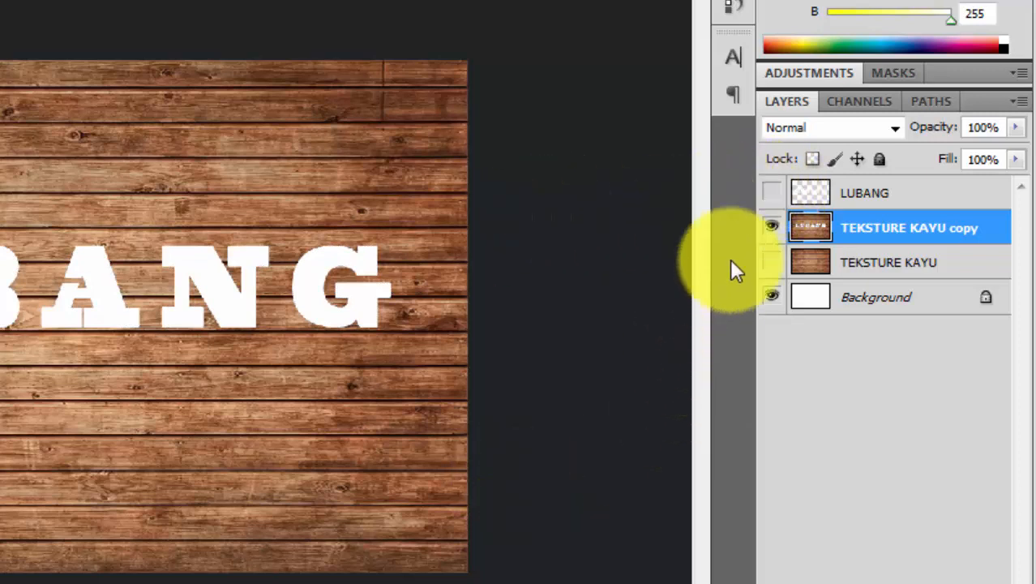
{"action": "left_click", "coordinate": [776, 263]}
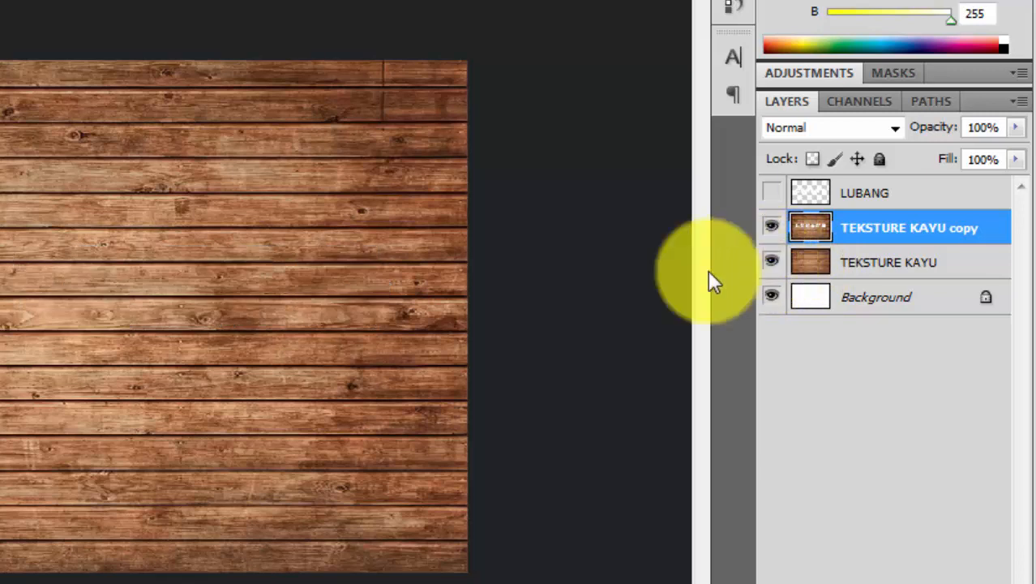
Darken the original TEKSTURE KAYU layer with Levels by setting the midtone input level to 0,37
{"action": "left_click", "coordinate": [860, 262]}
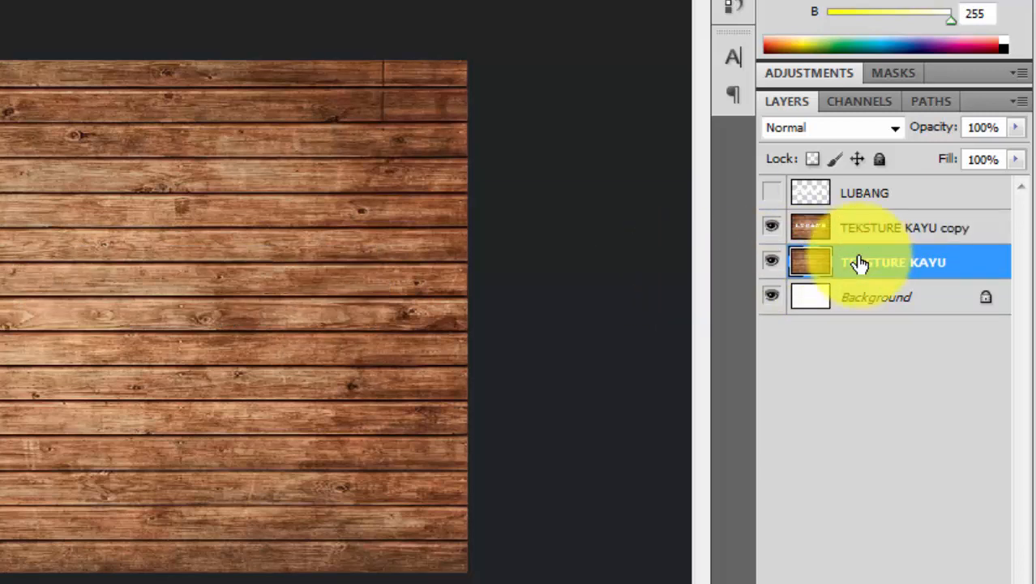
{"action": "key", "text": "ctrl+l"}
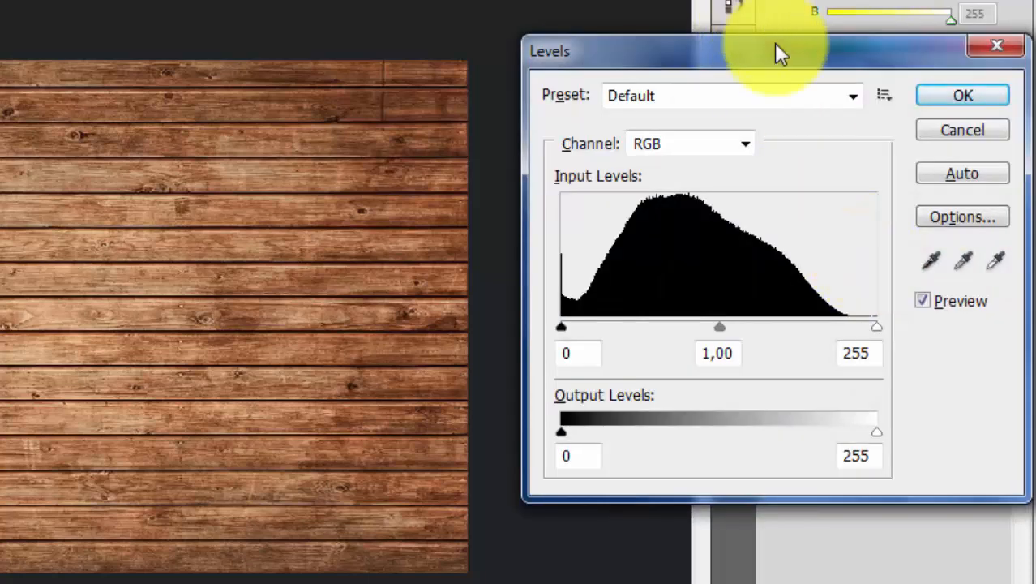
{"action": "left_click_drag", "start_coordinate": [776, 48], "coordinate": [557, 0]}
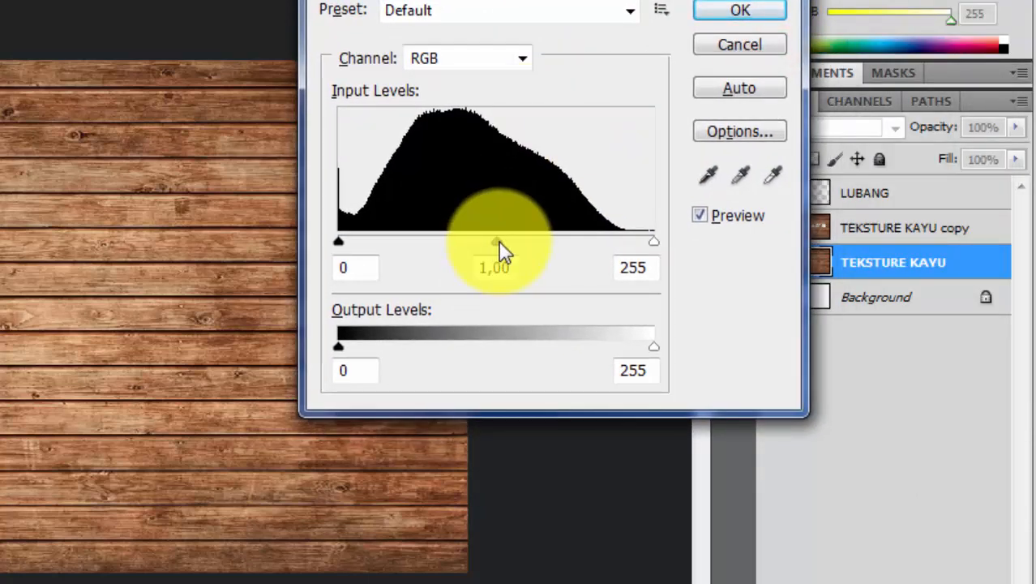
{"action": "left_click_drag", "start_coordinate": [500, 241], "coordinate": [583, 243]}
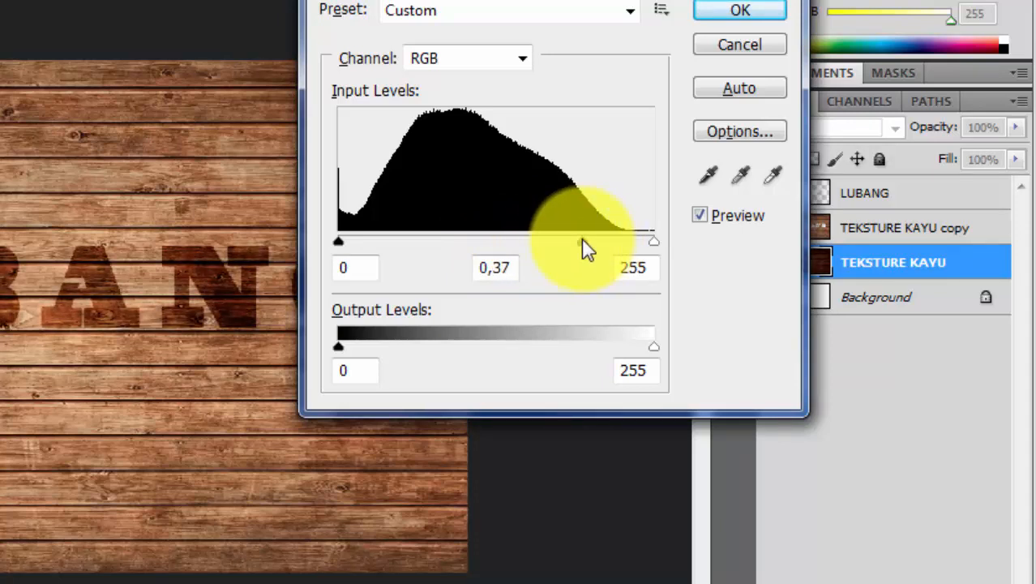
{"action": "left_click_drag", "start_coordinate": [582, 241], "coordinate": [582, 242]}
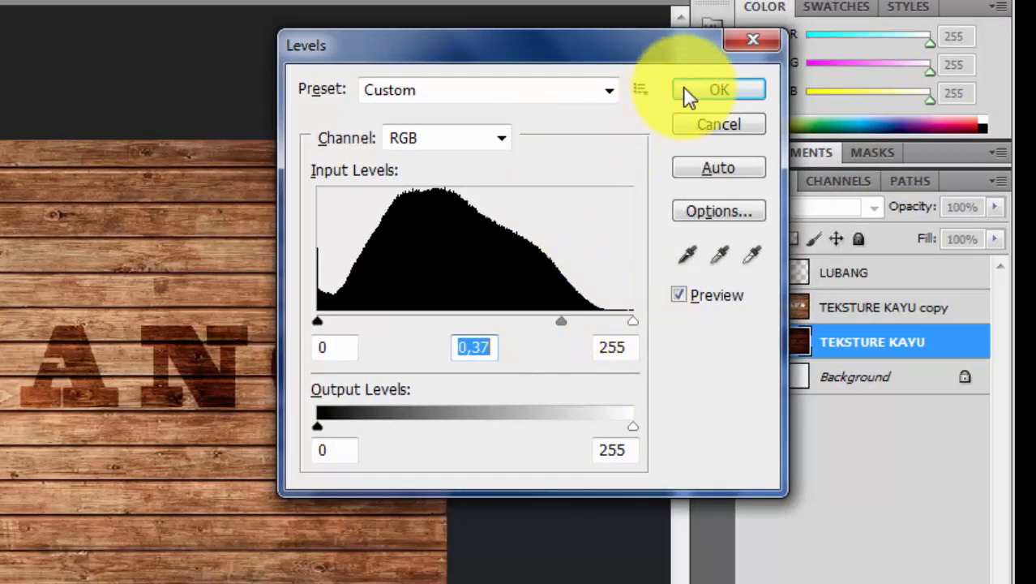
{"action": "left_click", "coordinate": [708, 96]}
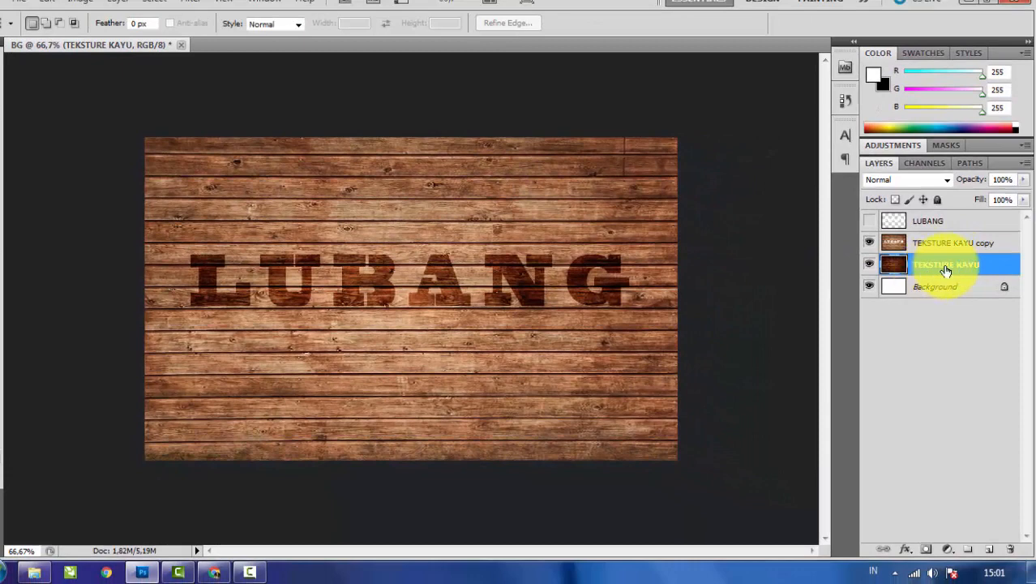
Stretch the darkened TEKSTURE KAYU layer vertically past both canvas edges to about 118.84% height with Free Transform
{"action": "key", "text": "ctrl+t"}
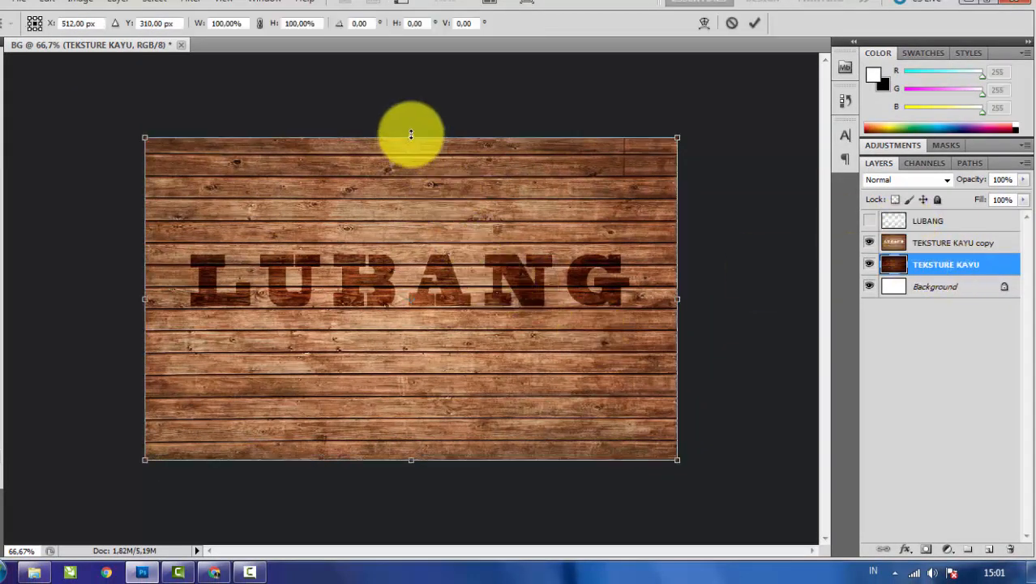
{"action": "left_click_drag", "start_coordinate": [411, 136], "coordinate": [412, 98]}
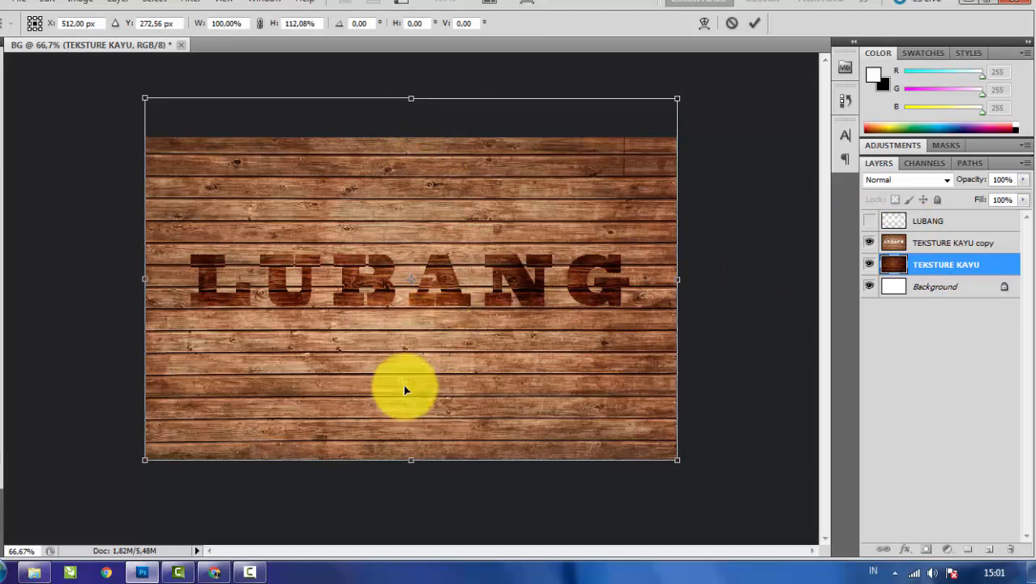
{"action": "left_click_drag", "start_coordinate": [412, 459], "coordinate": [412, 481]}
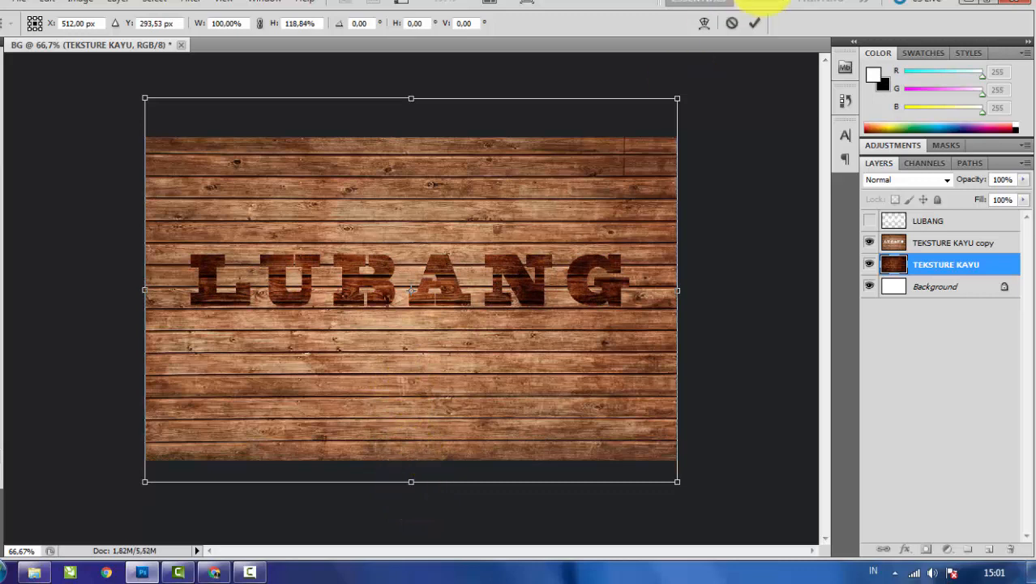
{"action": "left_click", "coordinate": [754, 23]}
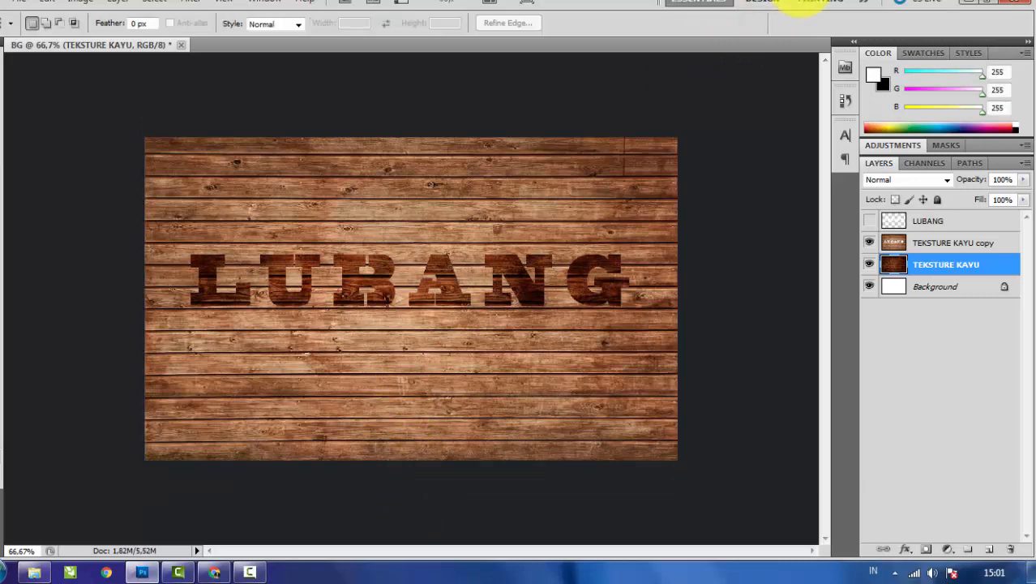
Add a Drop Shadow to the TEKSTURE KAYU copy layer with a distance of 29 px and a spread of 19%
{"action": "left_click", "coordinate": [937, 243]}
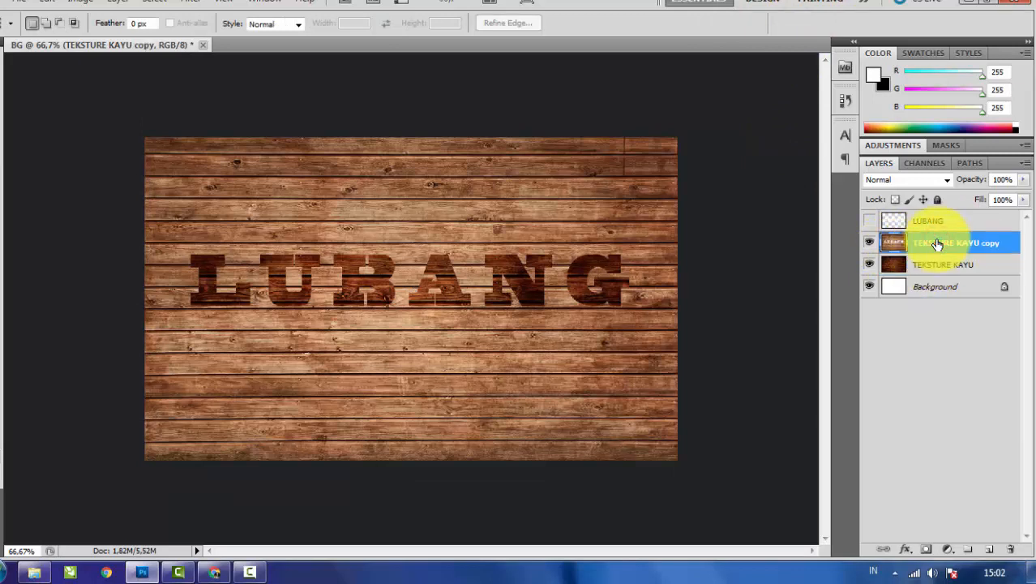
{"action": "right_click", "coordinate": [937, 243]}
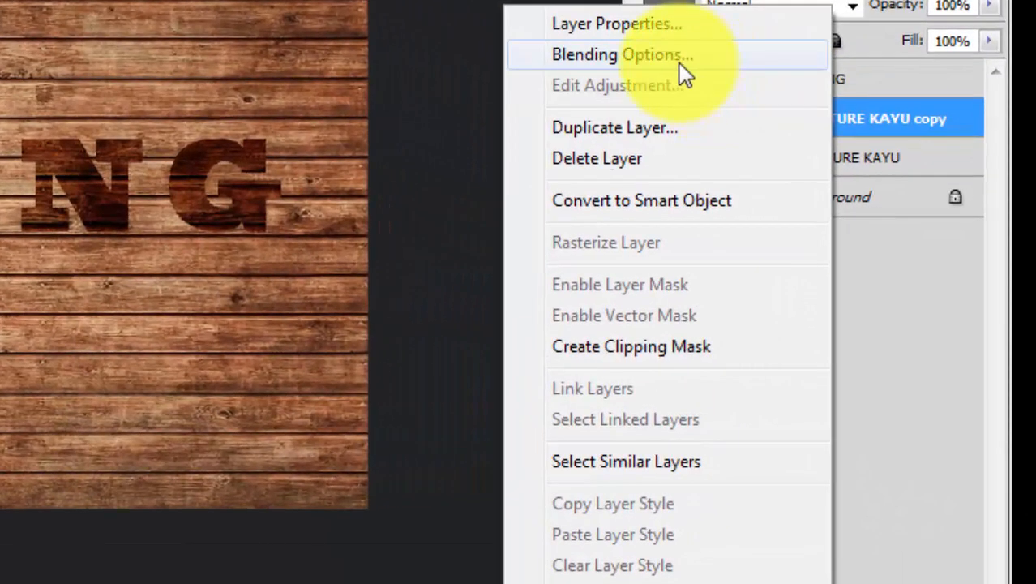
{"action": "left_click", "coordinate": [681, 62]}
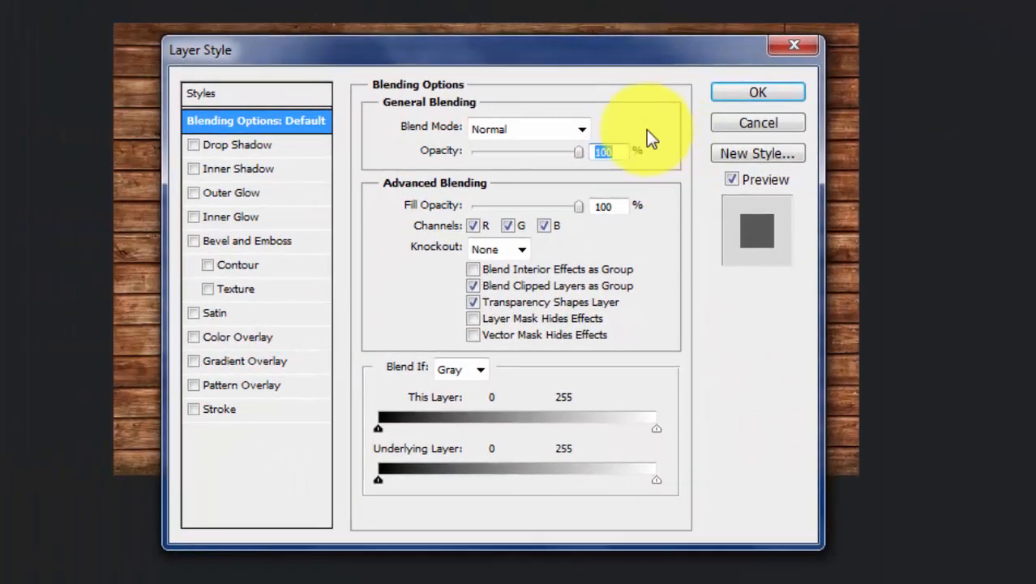
{"action": "left_click_drag", "start_coordinate": [583, 46], "coordinate": [1030, 0]}
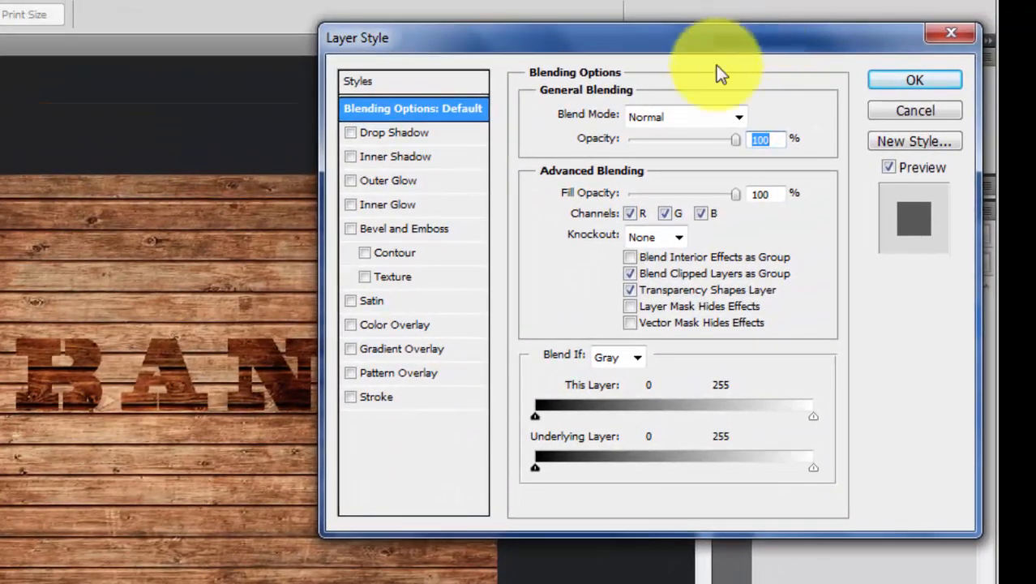
{"action": "left_click", "coordinate": [427, 133]}
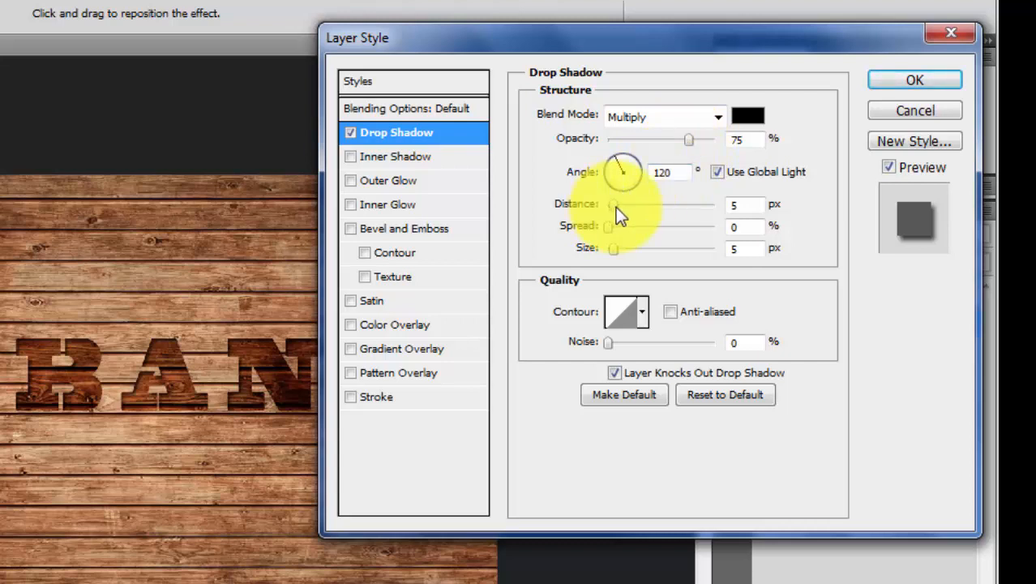
{"action": "left_click_drag", "start_coordinate": [615, 206], "coordinate": [641, 208]}
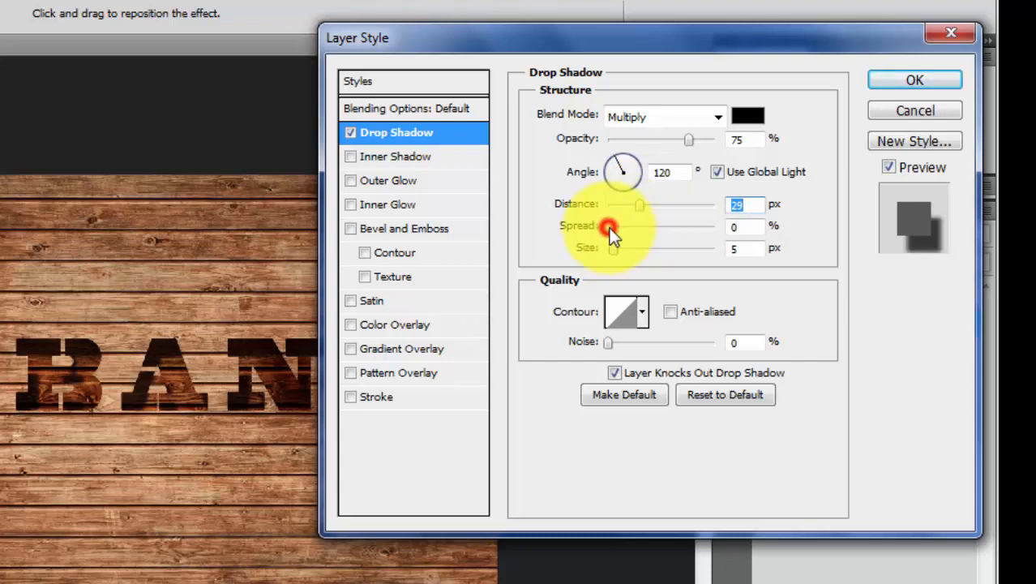
{"action": "left_click_drag", "start_coordinate": [607, 227], "coordinate": [629, 229]}
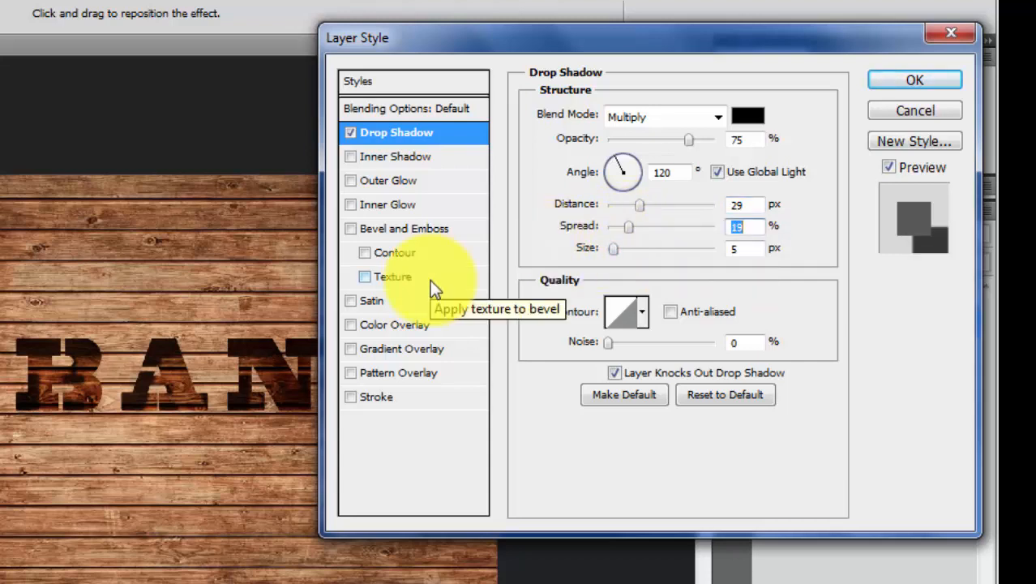
Add a Bevel and Emboss effect to the TEKSTURE KAYU copy layer with the Chisel Hard technique and a size of 3 px
{"action": "left_click", "coordinate": [458, 229]}
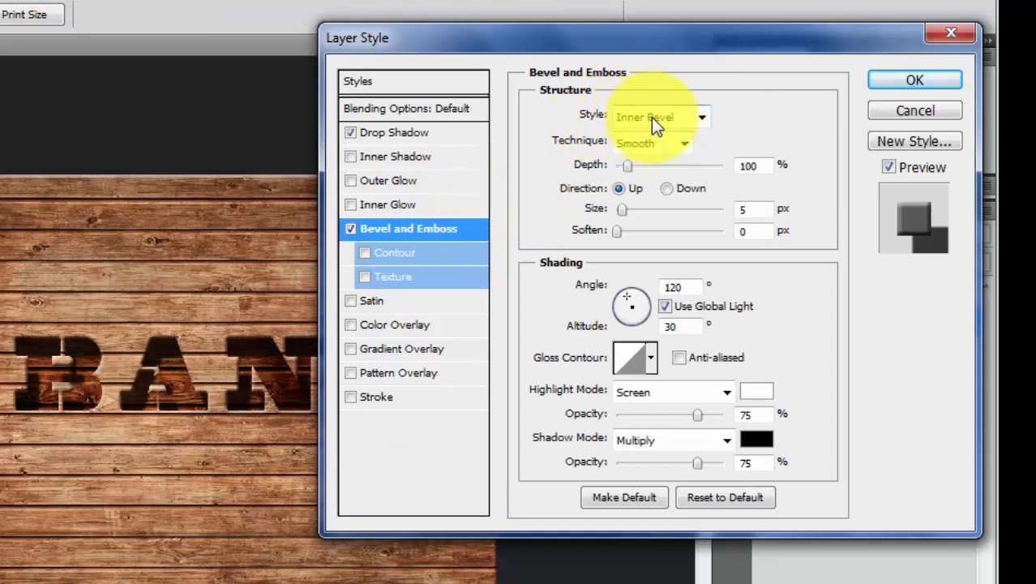
{"action": "left_click", "coordinate": [657, 143]}
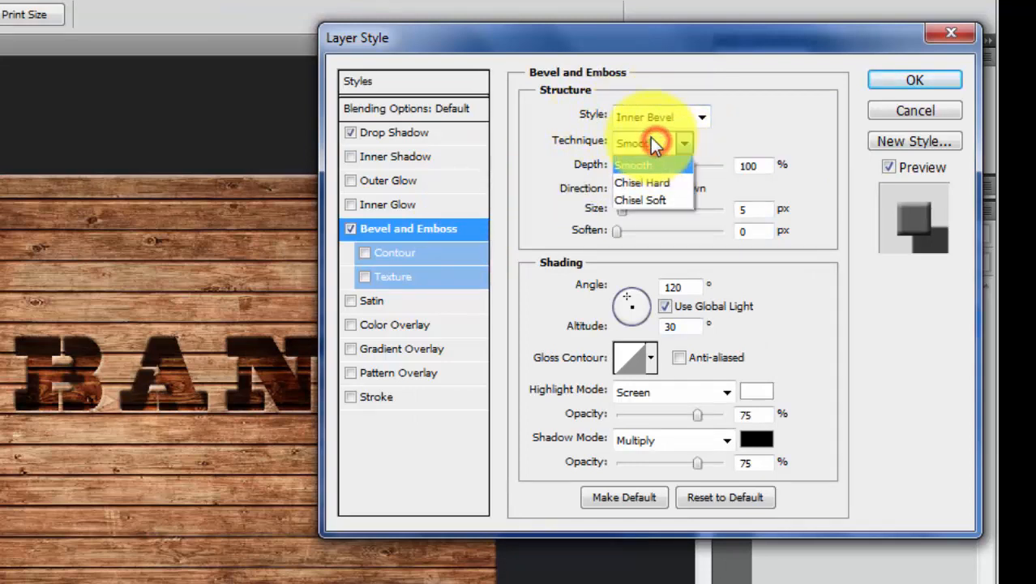
{"action": "left_click", "coordinate": [654, 184]}
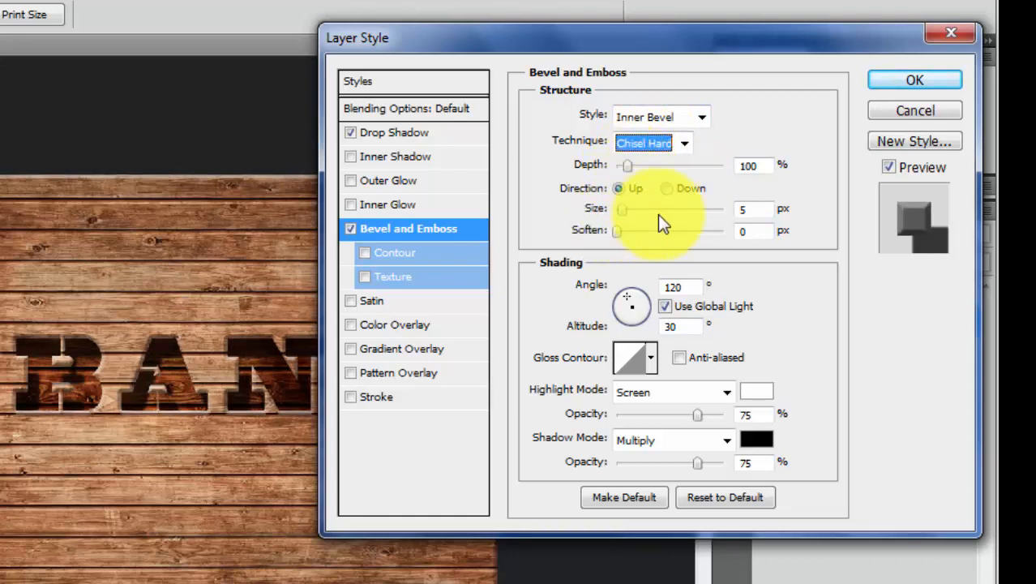
{"action": "double_click", "coordinate": [756, 210]}
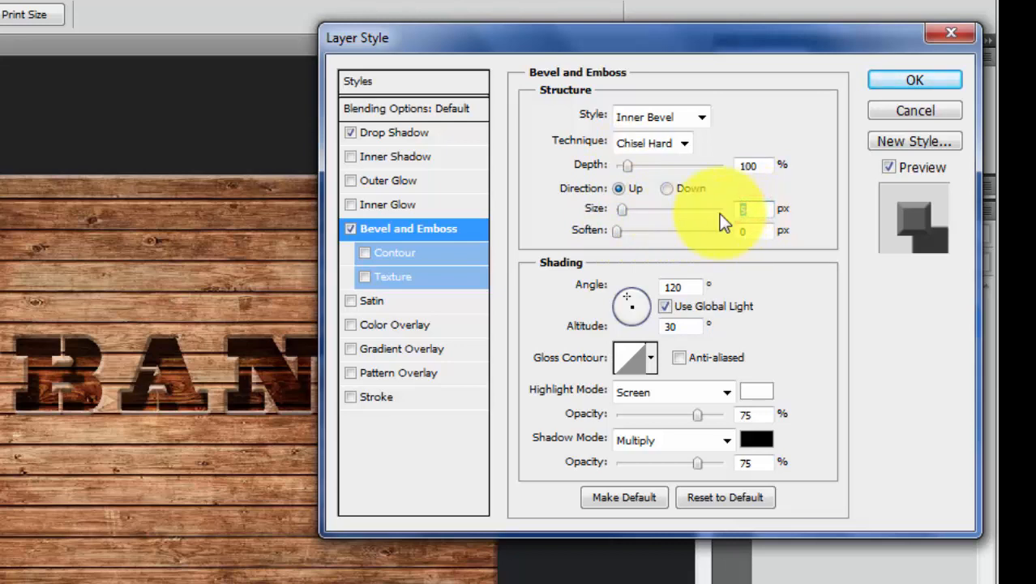
{"action": "type", "text": "3"}
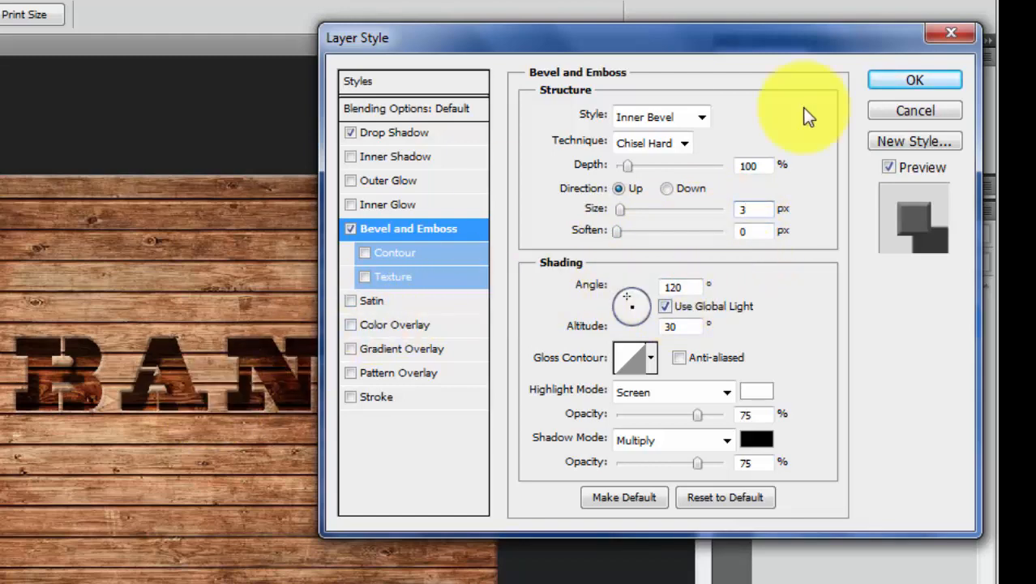
{"action": "left_click", "coordinate": [916, 79]}
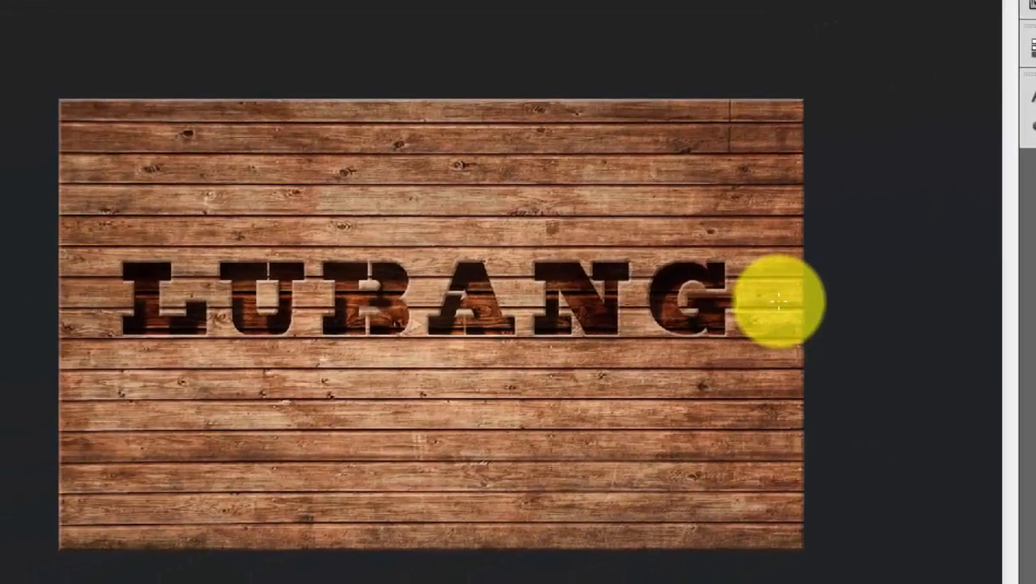
Duplicate the dark TEKSTURE KAYU layer and merge the duplicate with the styled TEKSTURE KAYU copy layer
{"action": "key", "text": "ctrl+plus"}
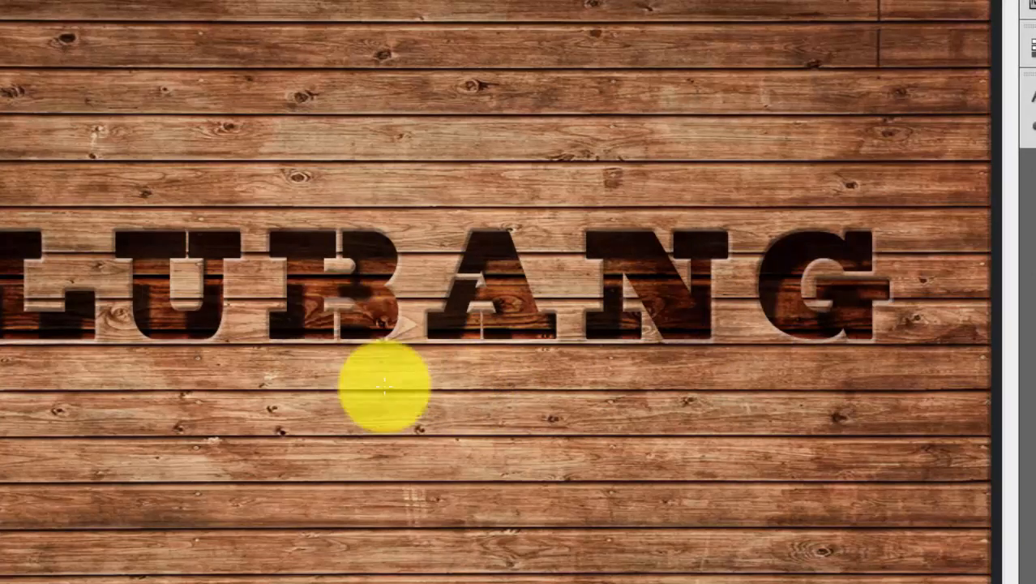
{"action": "key", "text": "ctrl+minus"}
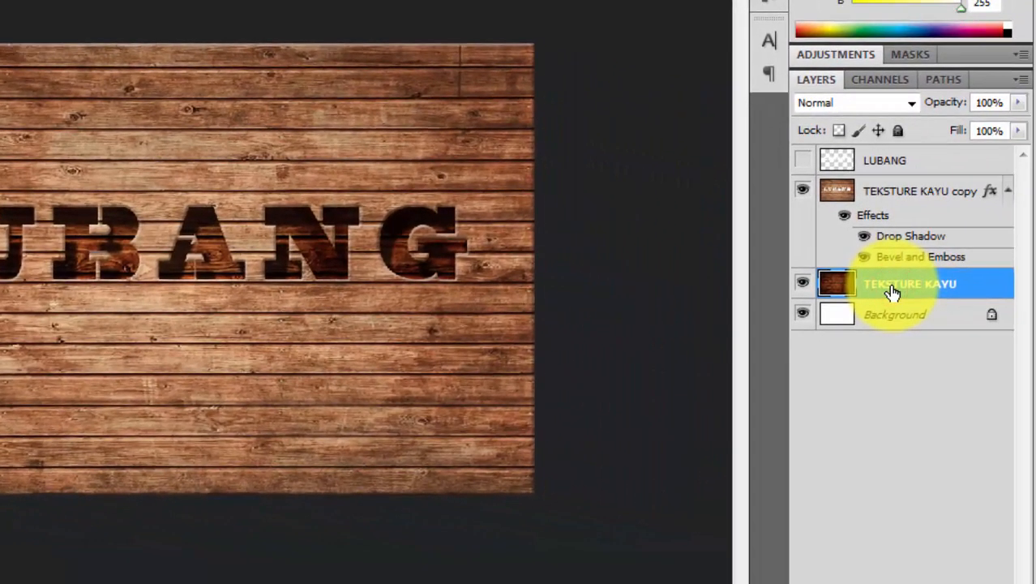
{"action": "key", "text": "ctrl+j"}
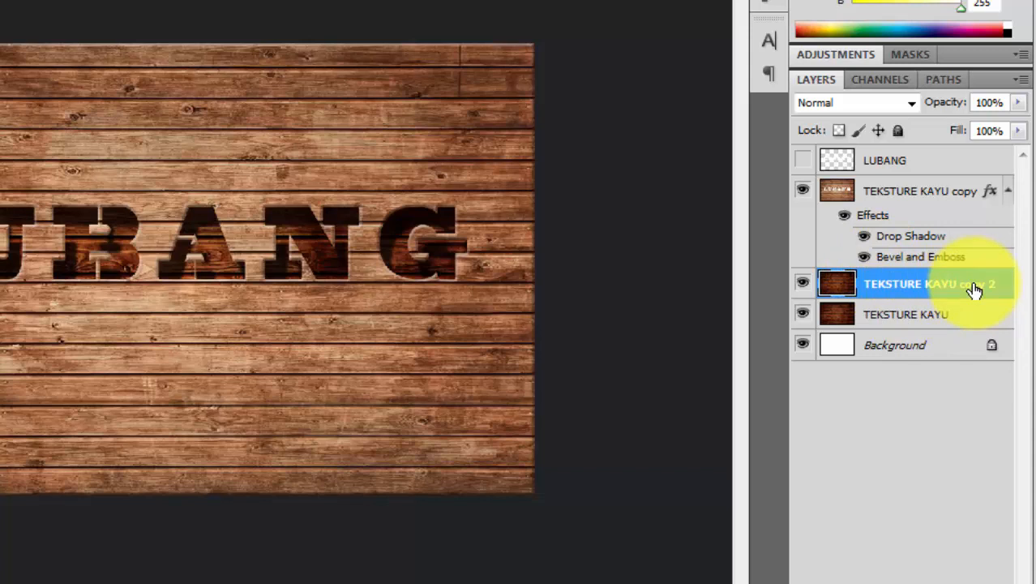
{"action": "left_click", "coordinate": [928, 196], "text": "shift"}
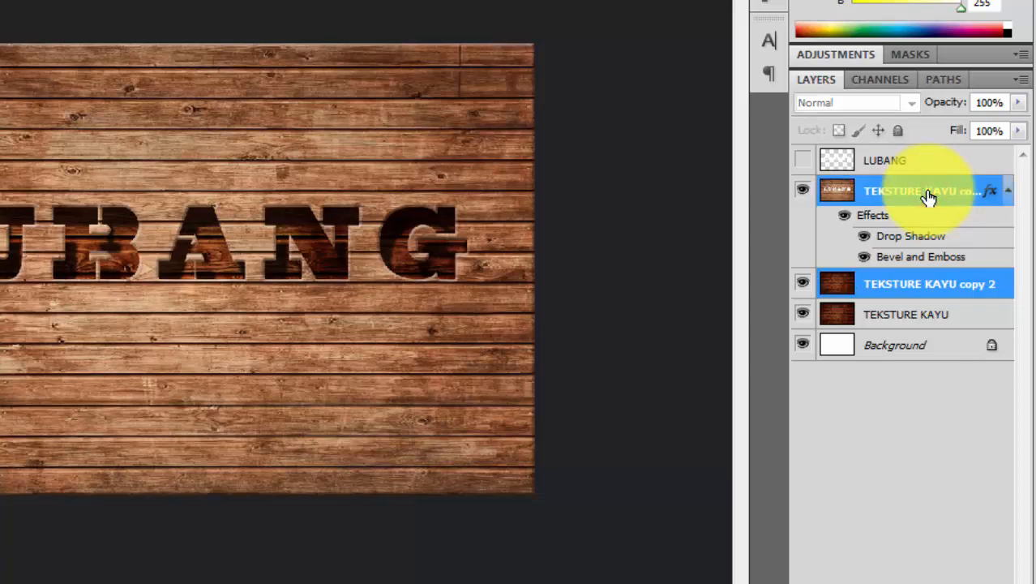
{"action": "right_click", "coordinate": [928, 197]}
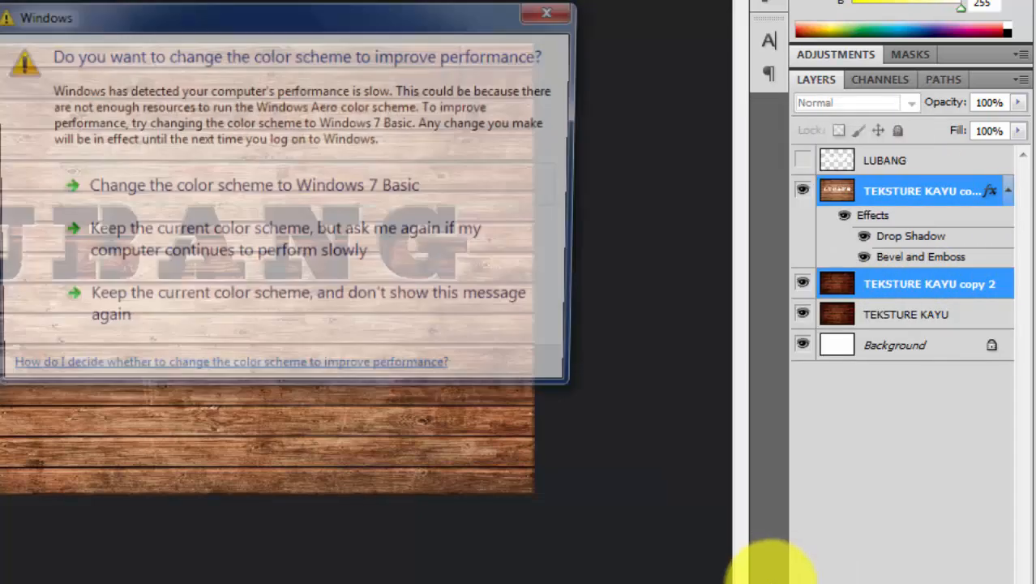
{"action": "left_click", "coordinate": [551, 13]}
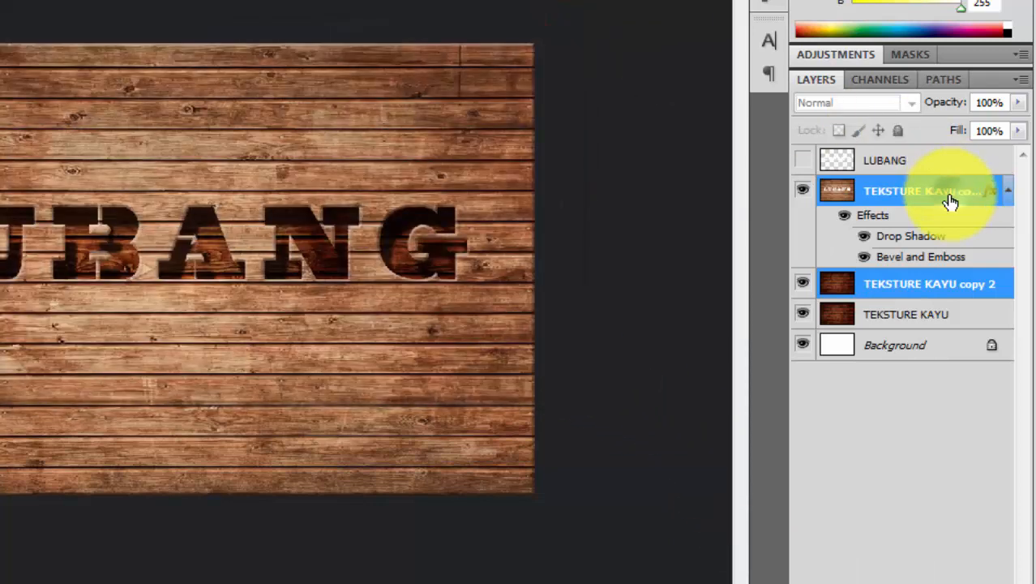
{"action": "right_click", "coordinate": [951, 203]}
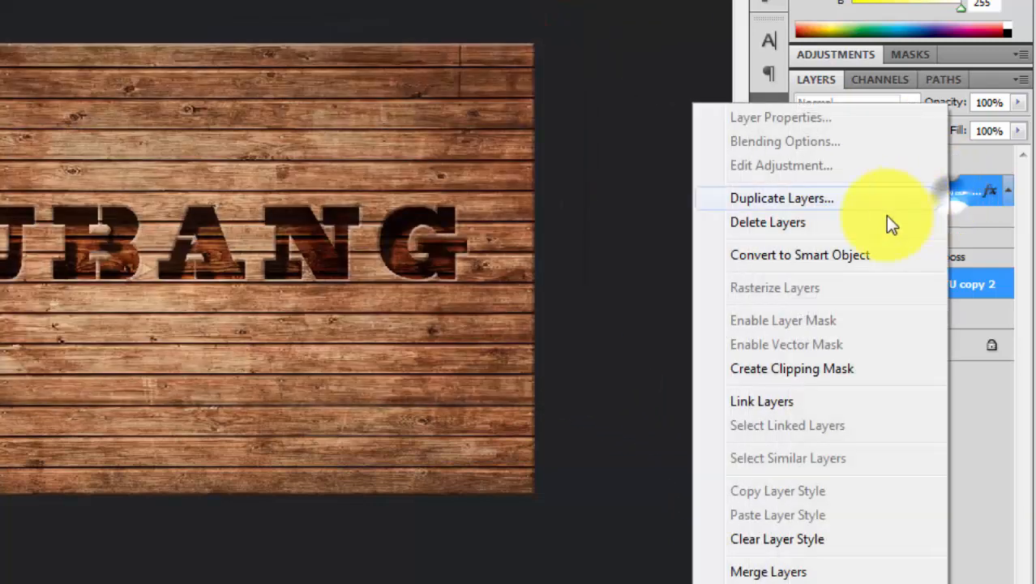
{"action": "left_click", "coordinate": [768, 572]}
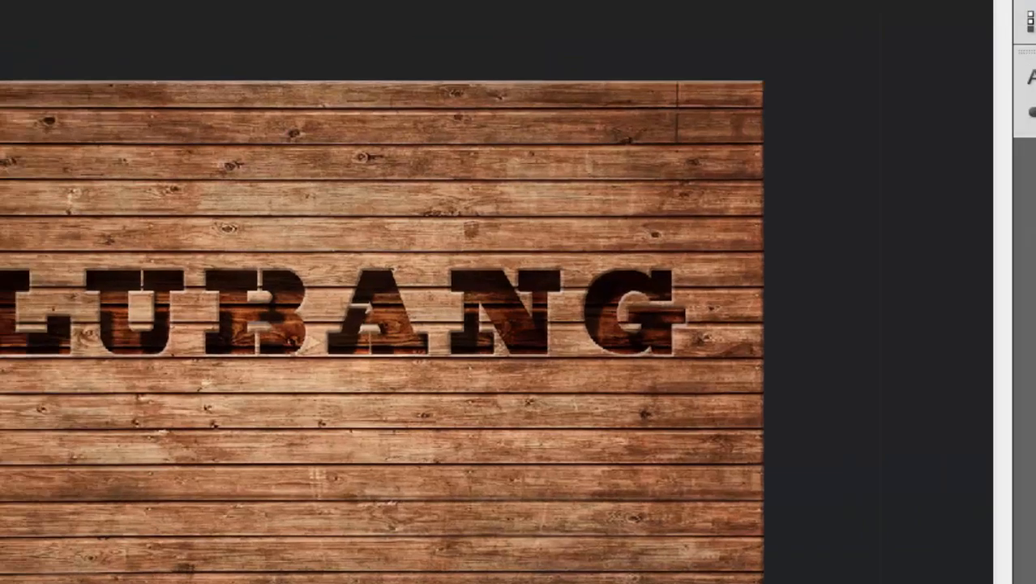
Copy a rectangular area around the LUBANG letters to a new layer and hide the TEKSTURE KAYU copy layer
{"action": "left_click", "coordinate": [138, 154]}
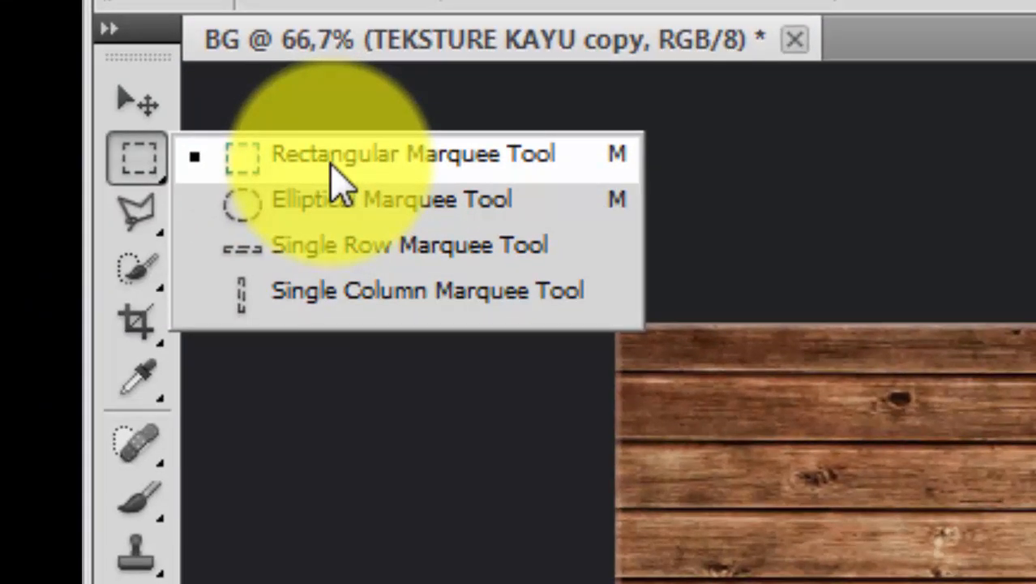
{"action": "left_click", "coordinate": [332, 162]}
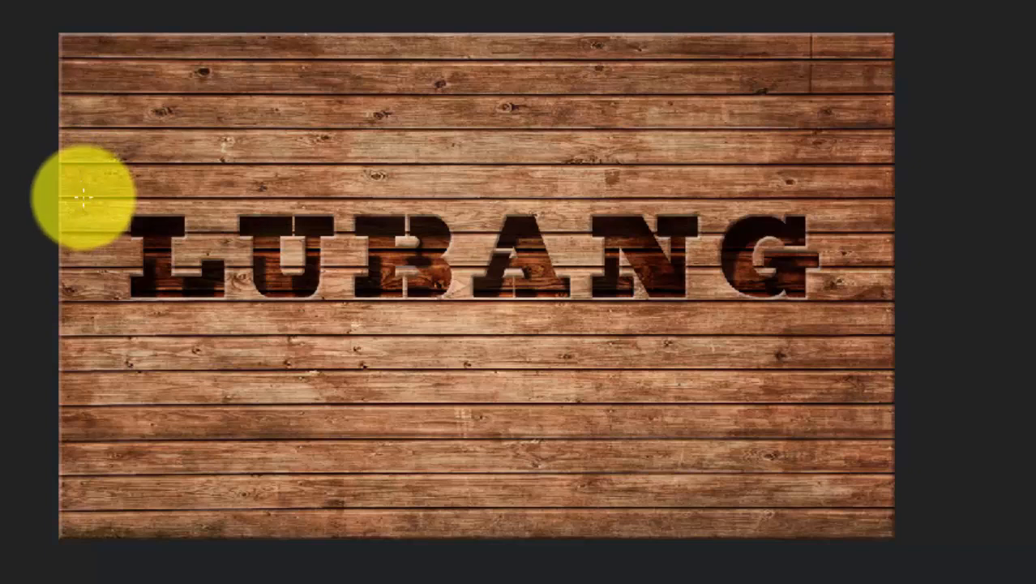
{"action": "left_click_drag", "start_coordinate": [82, 197], "coordinate": [850, 319]}
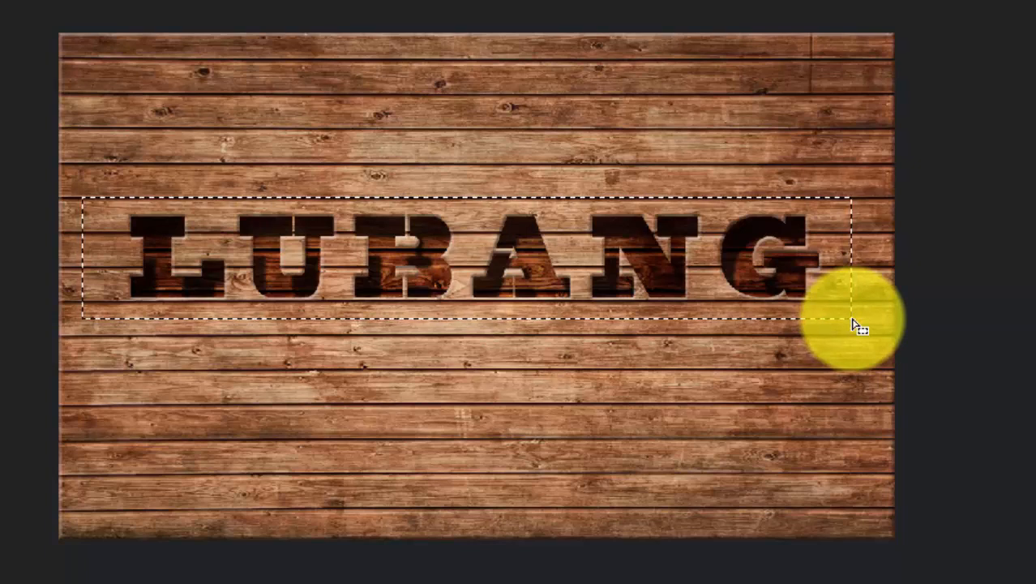
{"action": "key", "text": "ctrl+d"}
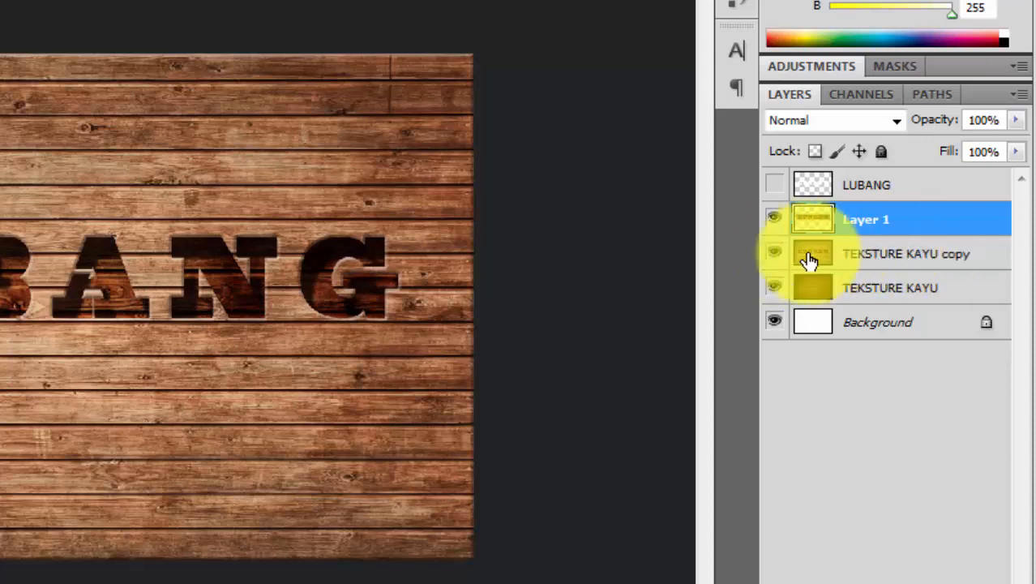
{"action": "left_click", "coordinate": [775, 254]}
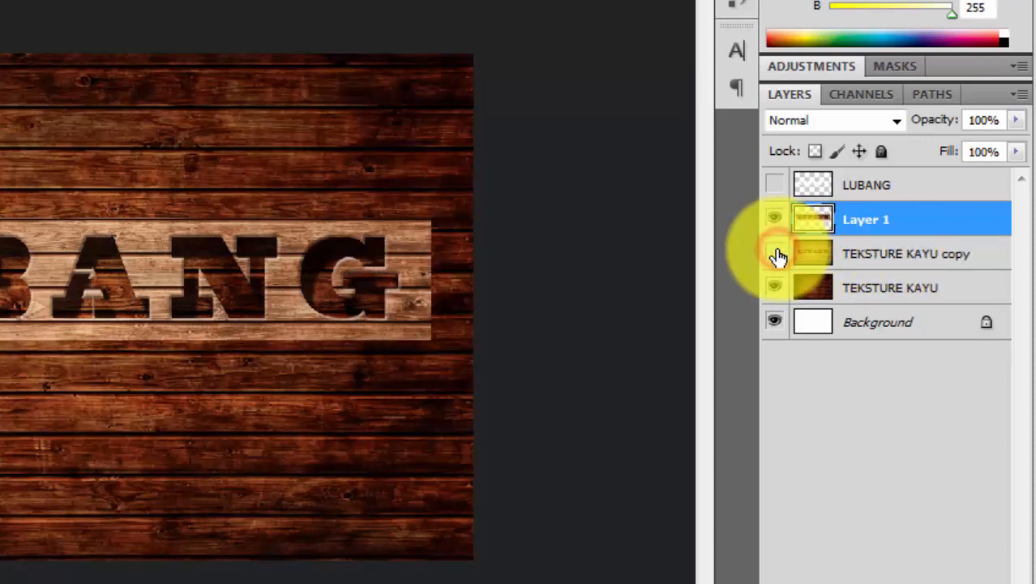
Lighten the TEKSTURE KAYU layer with Levels by setting the midtone input level to 1,61
{"action": "left_click", "coordinate": [890, 288]}
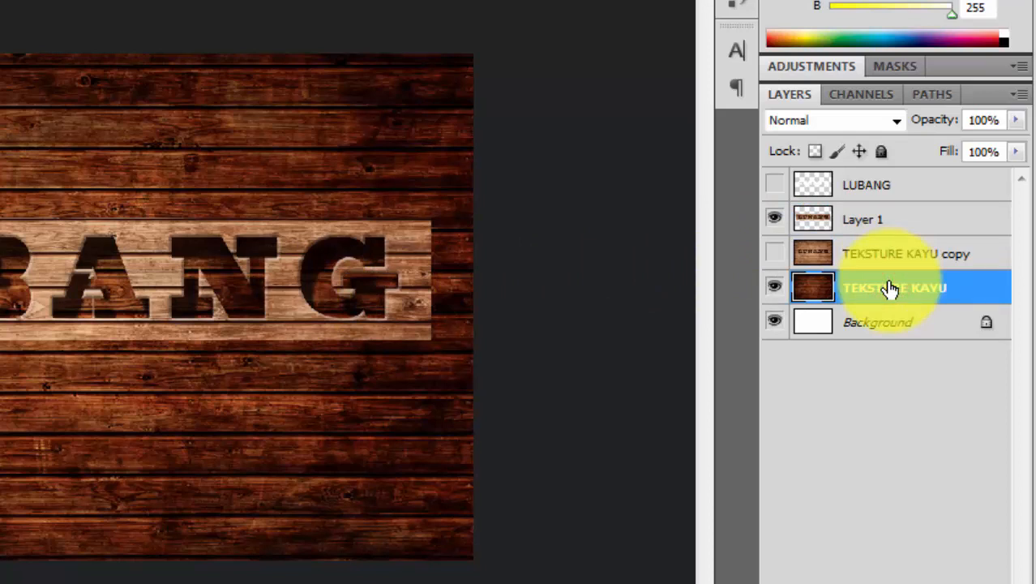
{"action": "key", "text": "ctrl+l"}
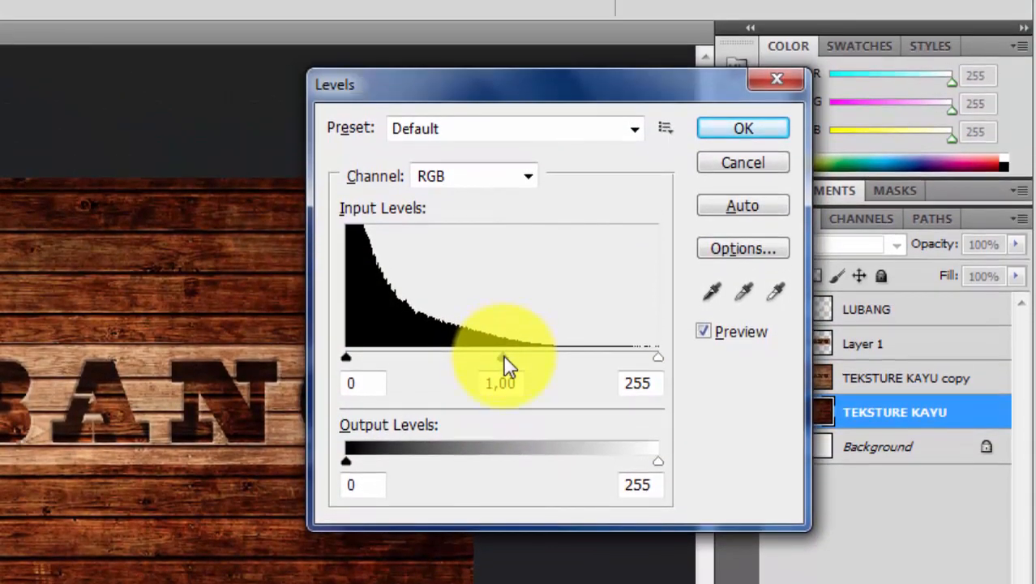
{"action": "left_click_drag", "start_coordinate": [504, 326], "coordinate": [453, 366]}
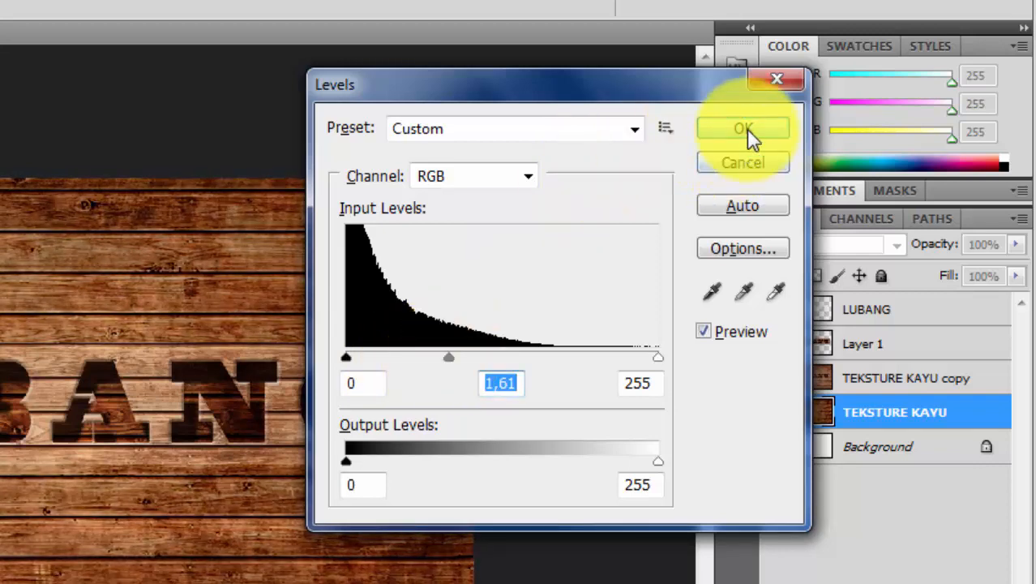
{"action": "left_click", "coordinate": [744, 130]}
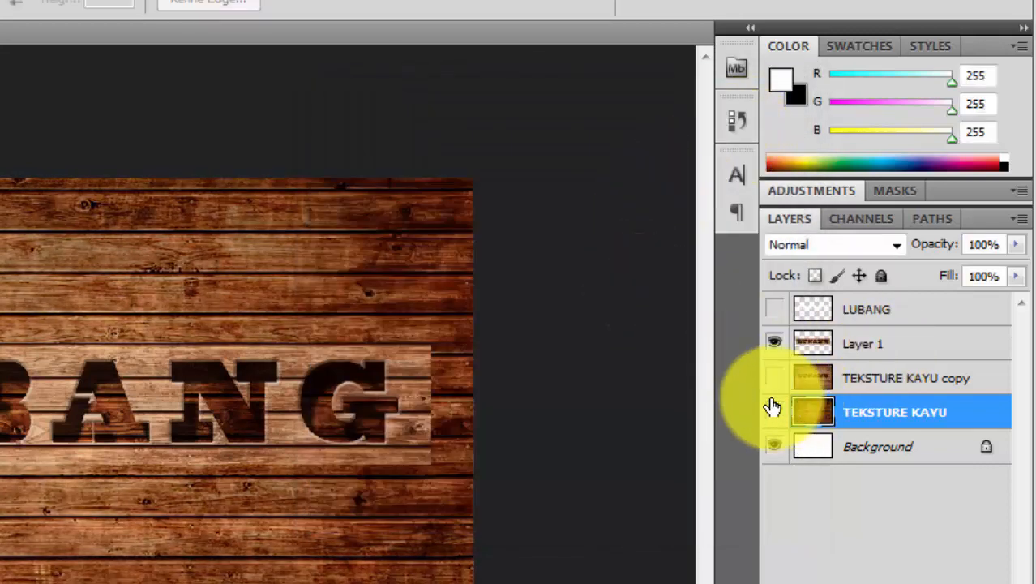
Rename the layer holding the cut-out LUBANG plank as EFEK LUBANG
{"action": "left_click", "coordinate": [871, 344]}
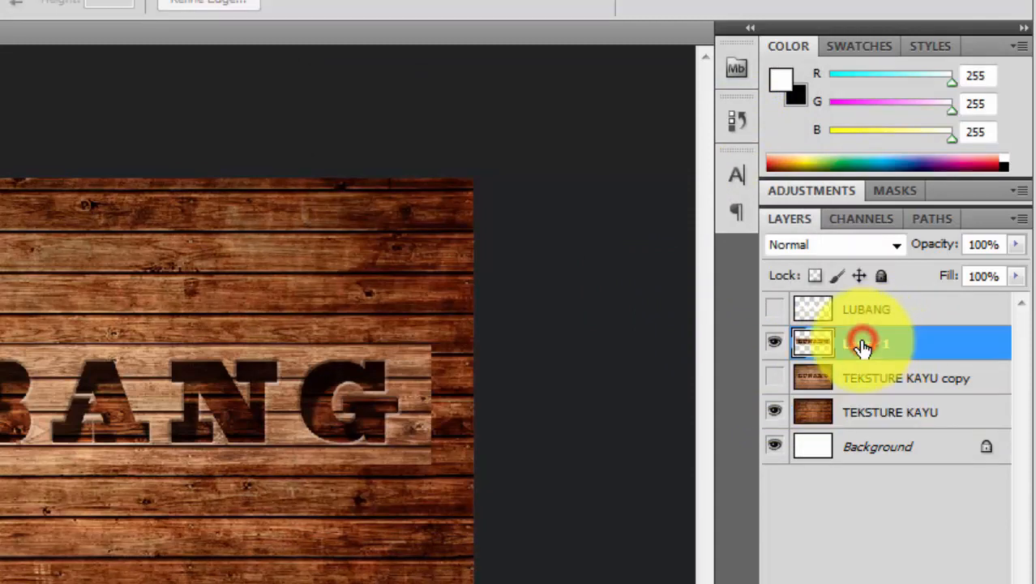
{"action": "double_click", "coordinate": [868, 344]}
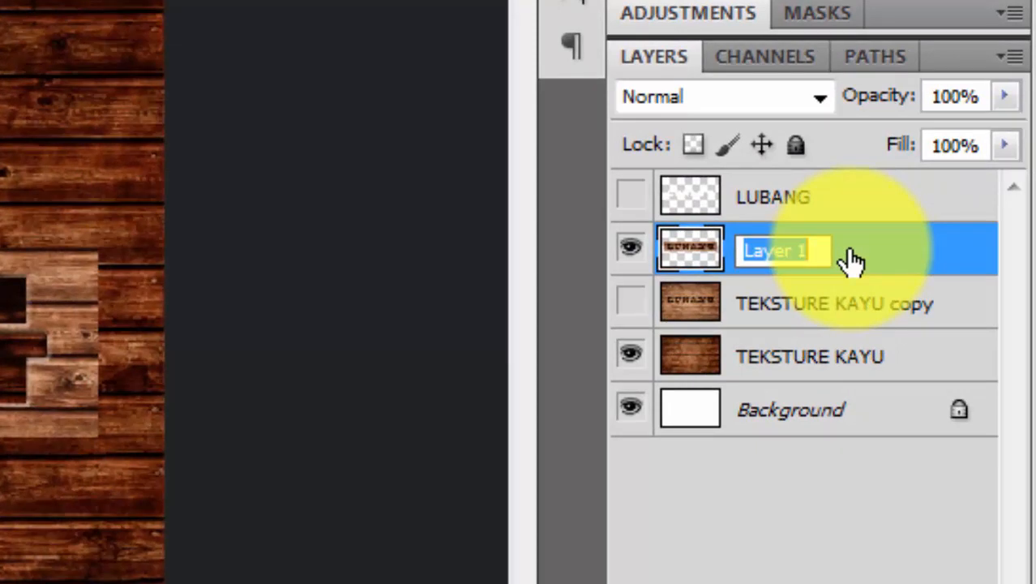
{"action": "type", "text": "EFEK"}
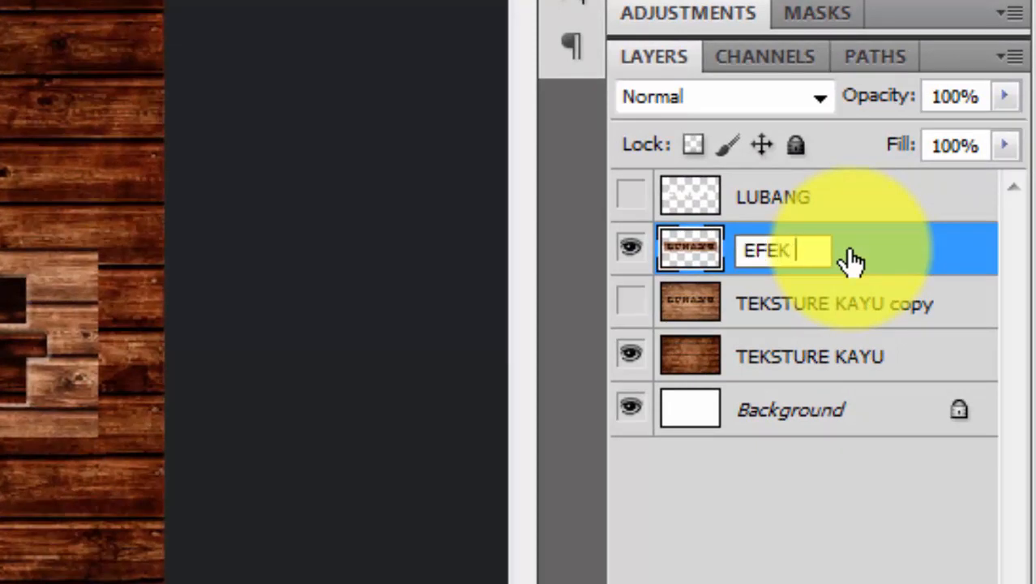
{"action": "type", "text": " LUBANG"}
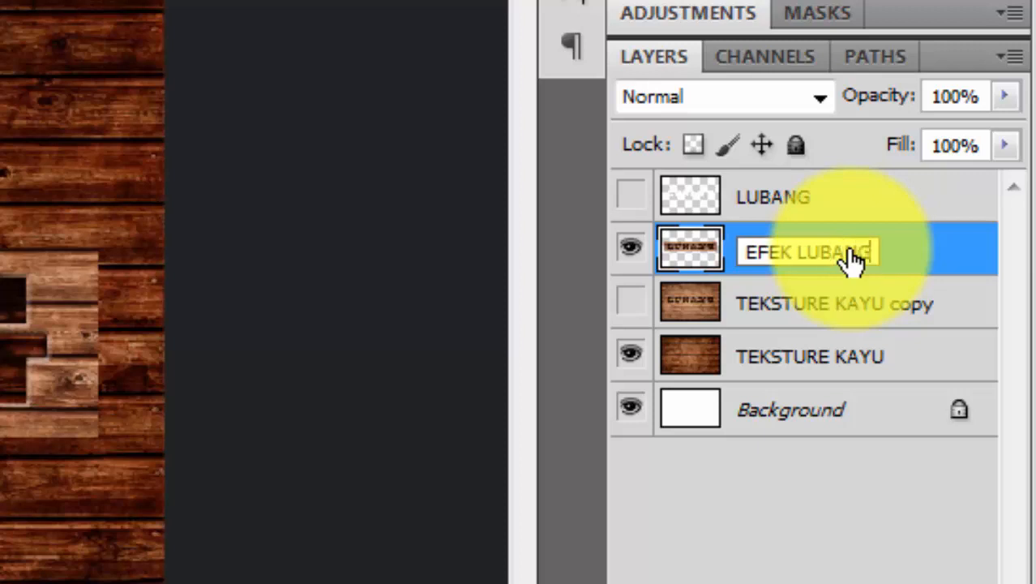
{"action": "key", "text": "Return"}
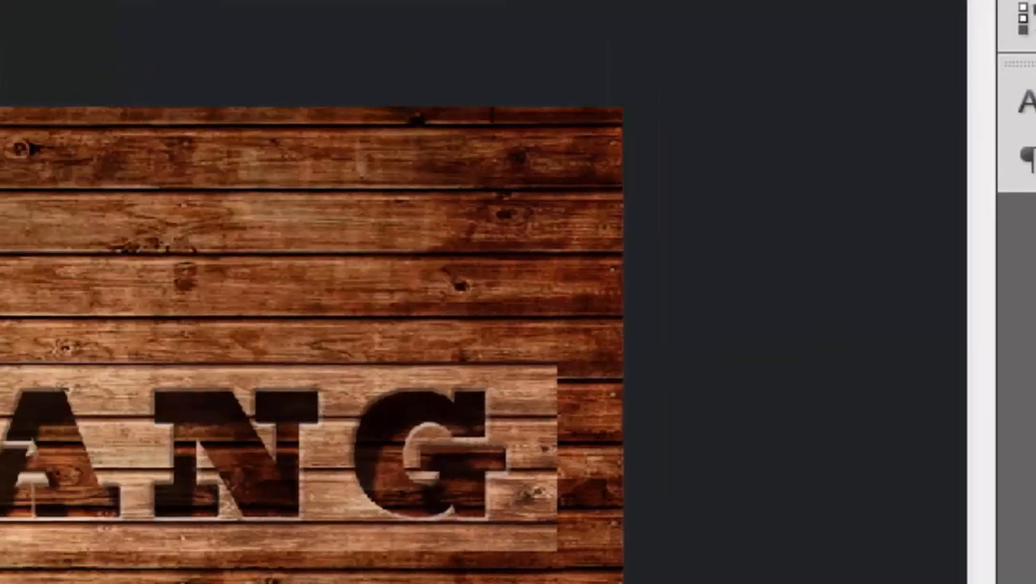
Apply a Perspective transform to the EFEK LUBANG layer so the plank's right end becomes taller than its left end
{"action": "left_click", "coordinate": [171, 2]}
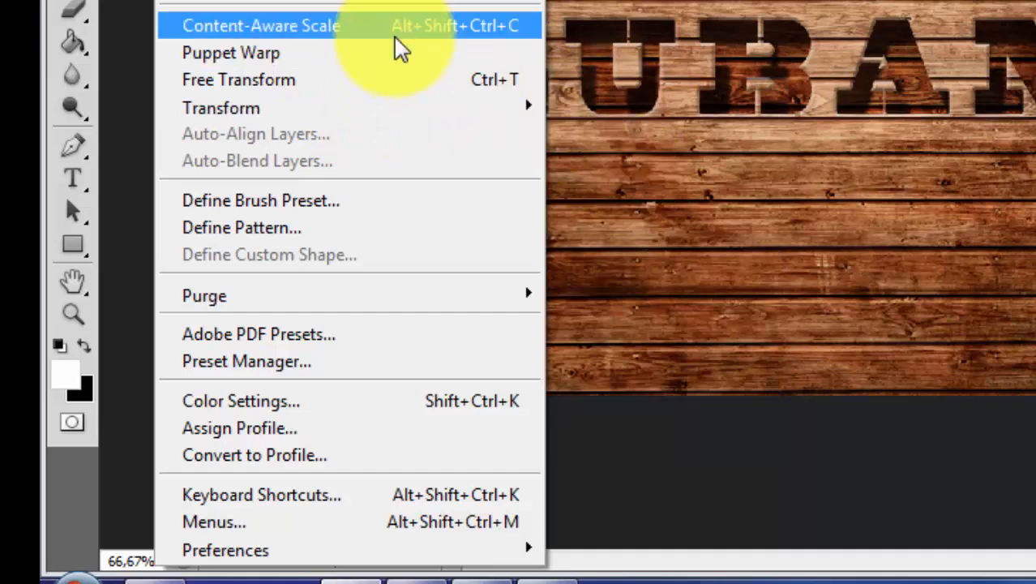
{"action": "mouse_move", "coordinate": [425, 113]}
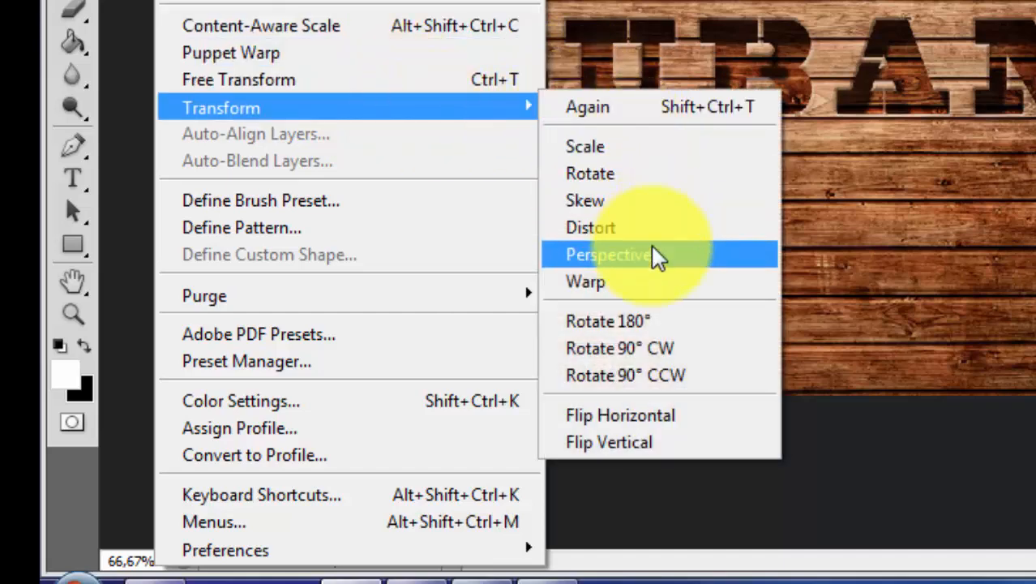
{"action": "left_click", "coordinate": [652, 254]}
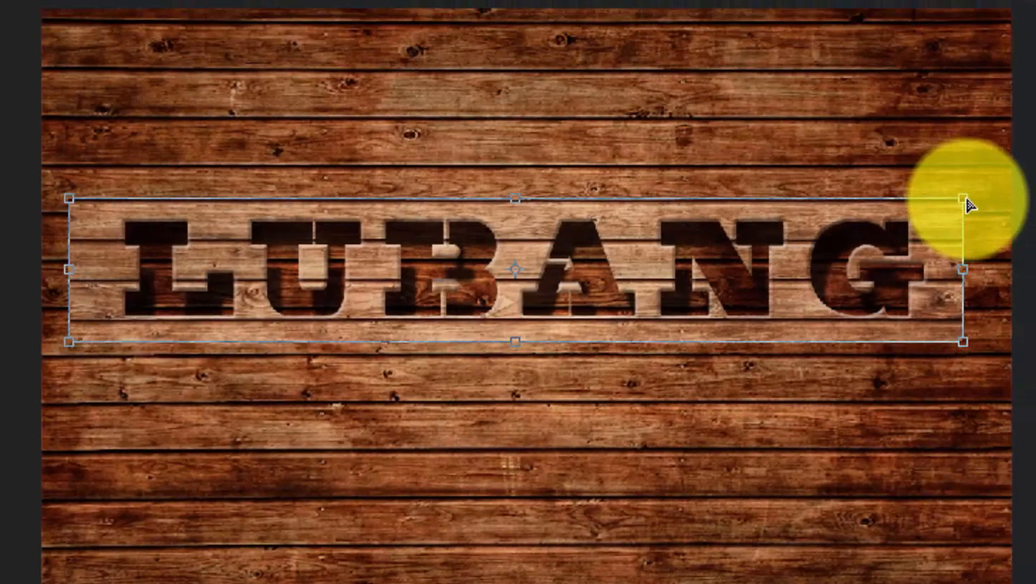
{"action": "left_click_drag", "start_coordinate": [969, 206], "coordinate": [938, 142]}
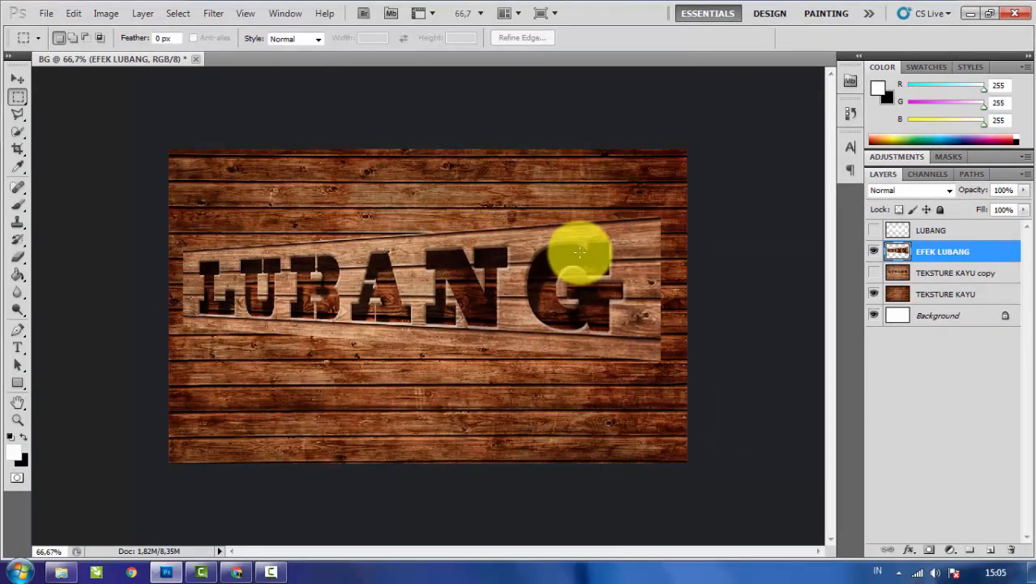
Scale the EFEK LUBANG plank to about 75% width and 117% height with Free Transform, keeping its lower-left corner fixed
{"action": "key", "text": "ctrl+t"}
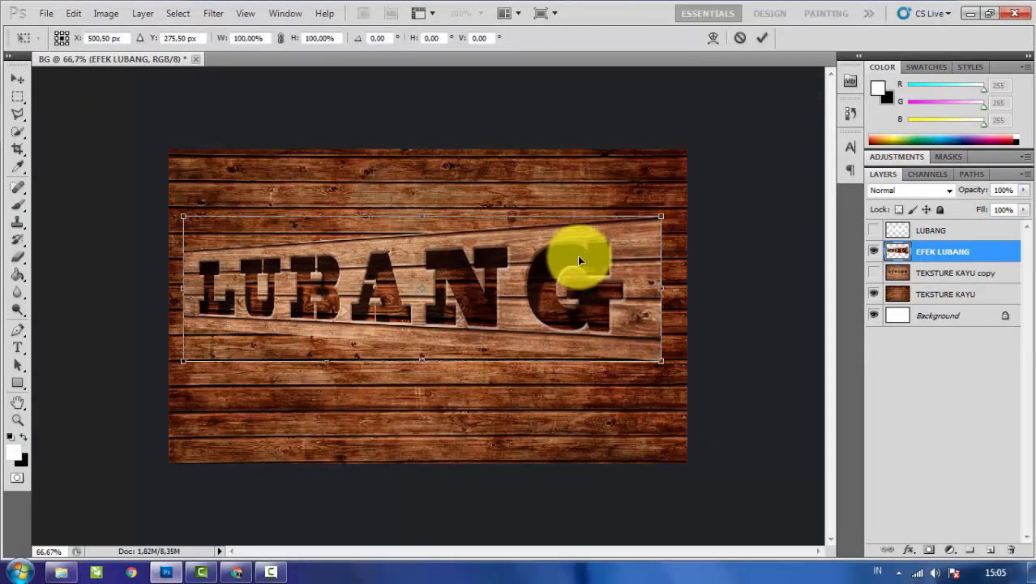
{"action": "left_click_drag", "start_coordinate": [661, 214], "coordinate": [539, 190]}
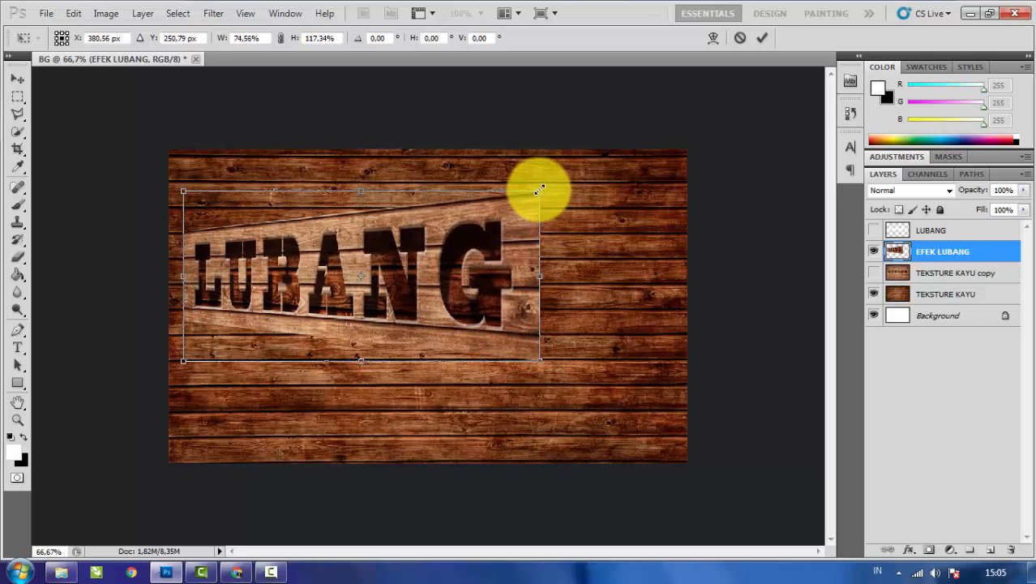
{"action": "left_click", "coordinate": [762, 36]}
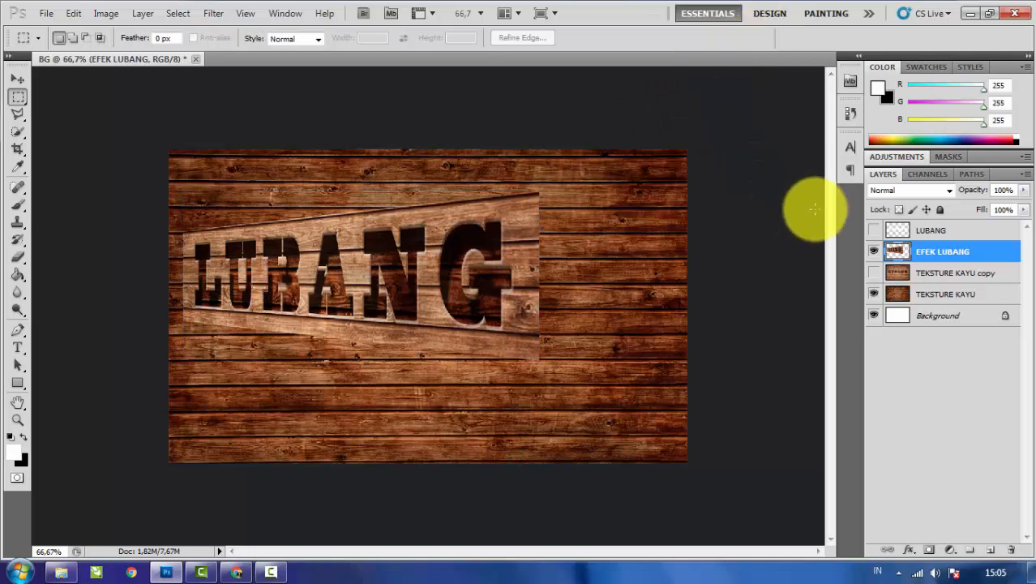
Copy a long, thin rectangular strip of the TEKSTURE KAYU layer just below the sign to a new layer
{"action": "left_click", "coordinate": [938, 296]}
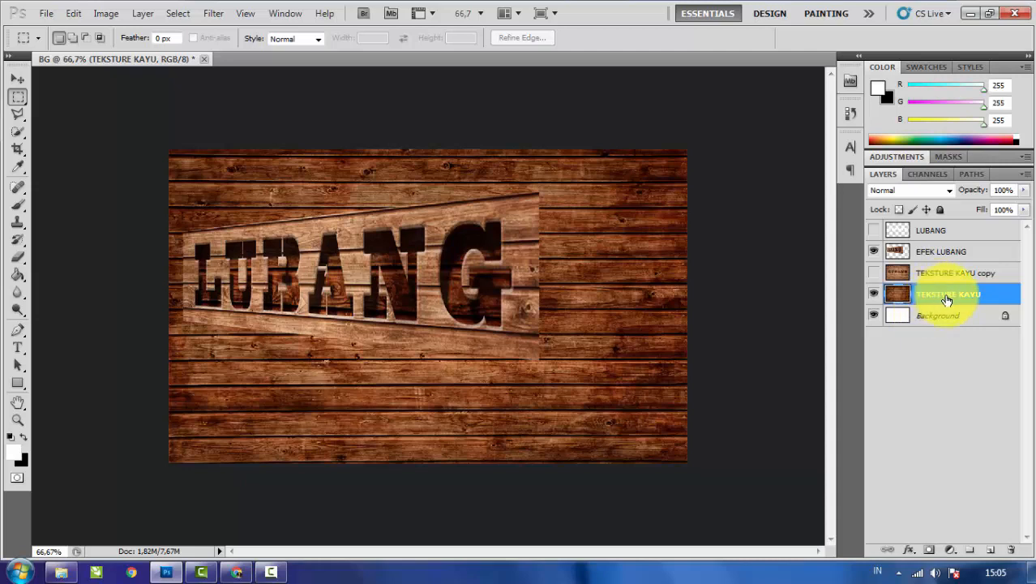
{"action": "left_click", "coordinate": [18, 97]}
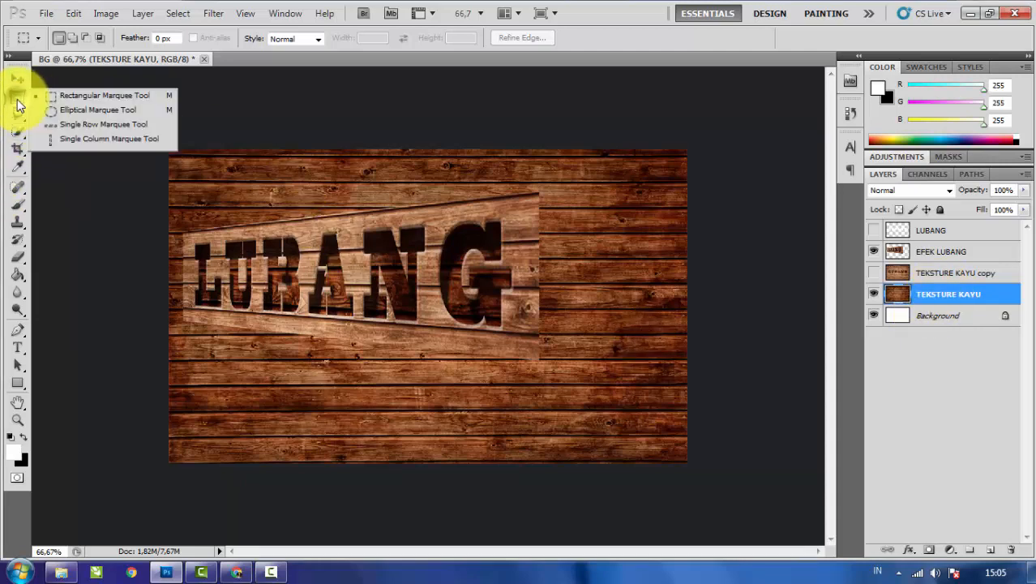
{"action": "left_click", "coordinate": [89, 97]}
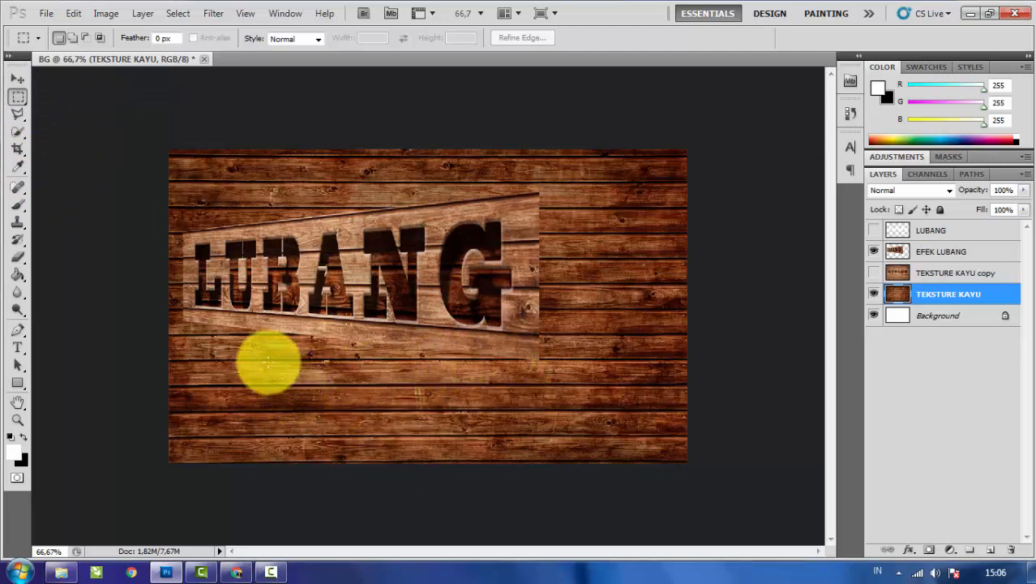
{"action": "left_click_drag", "start_coordinate": [253, 365], "coordinate": [480, 379]}
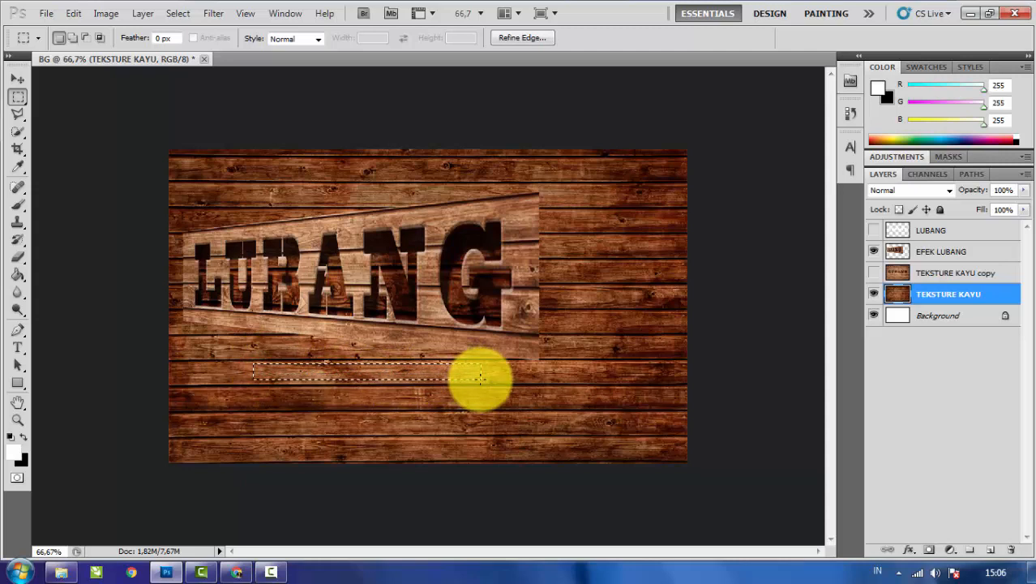
{"action": "key", "text": "ctrl+j"}
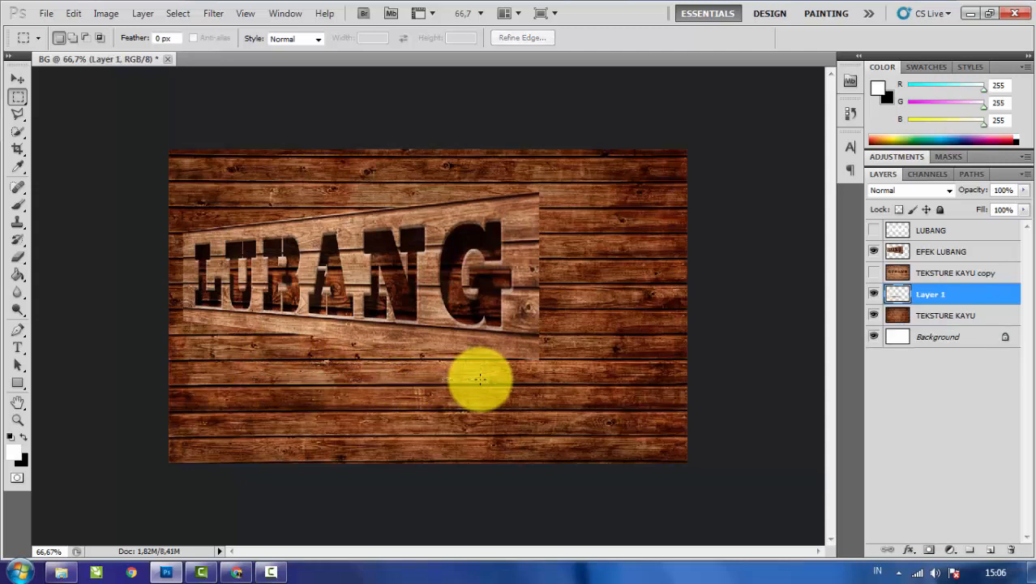
Hide the TEKSTURE KAYU layer and rename the wood strip's layer as SISI KAYU
{"action": "left_click", "coordinate": [874, 315]}
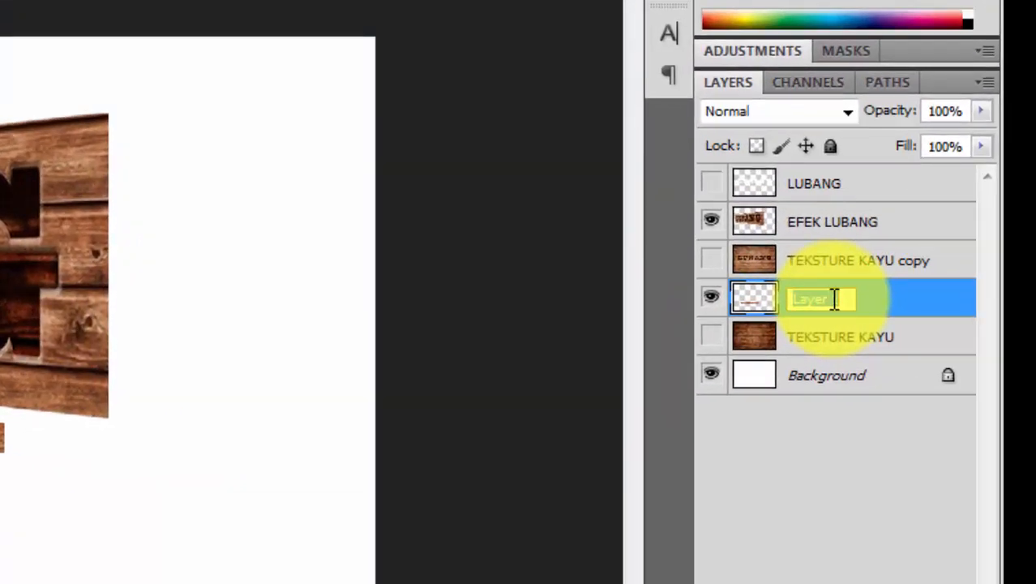
{"action": "type", "text": "SISI KAYU"}
{"action": "key", "text": "Return"}
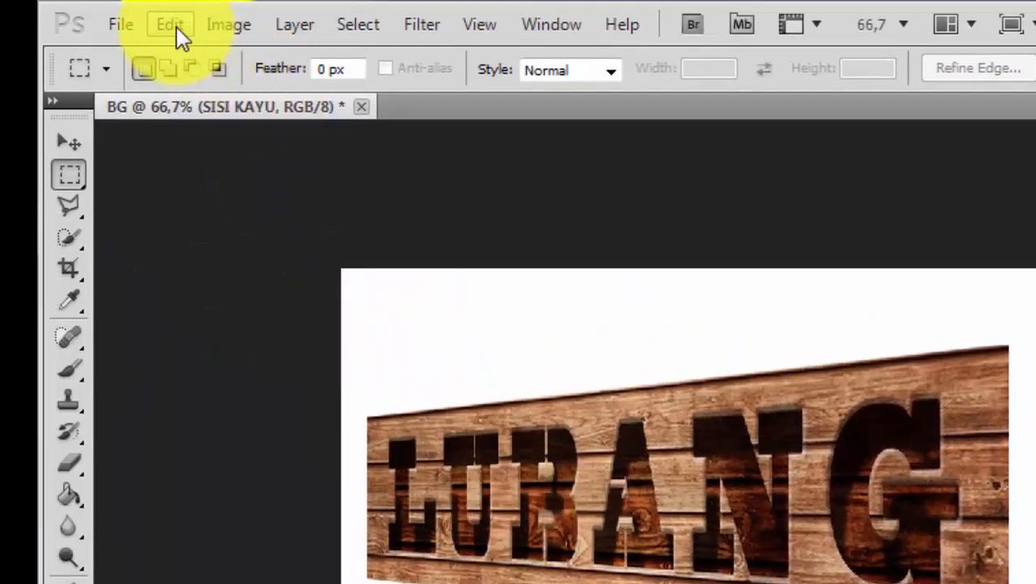
Rotate the SISI KAYU strip 90° clockwise and move it flush against the right edge of the LUBANG plank
{"action": "left_click", "coordinate": [174, 22]}
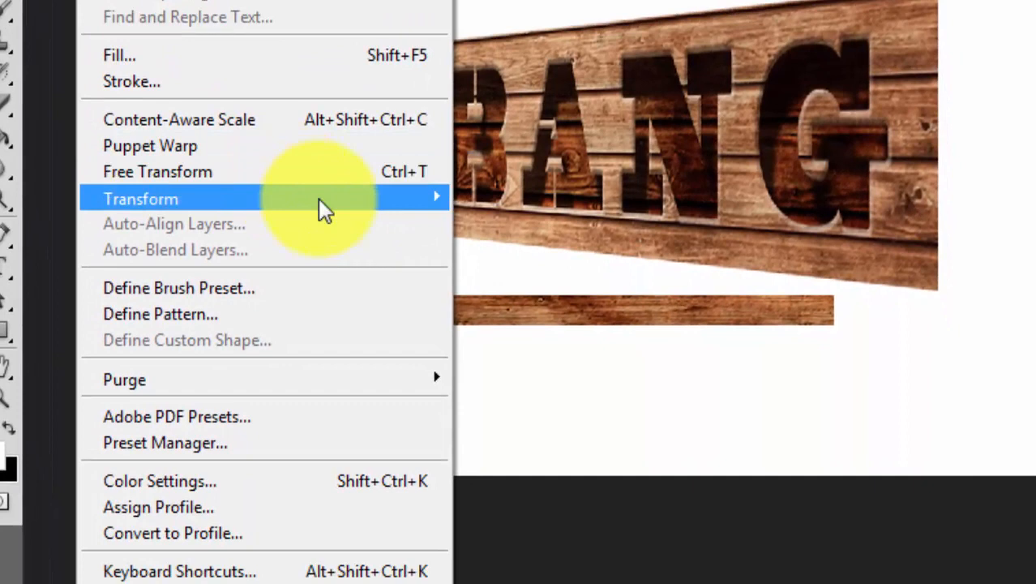
{"action": "mouse_move", "coordinate": [390, 559]}
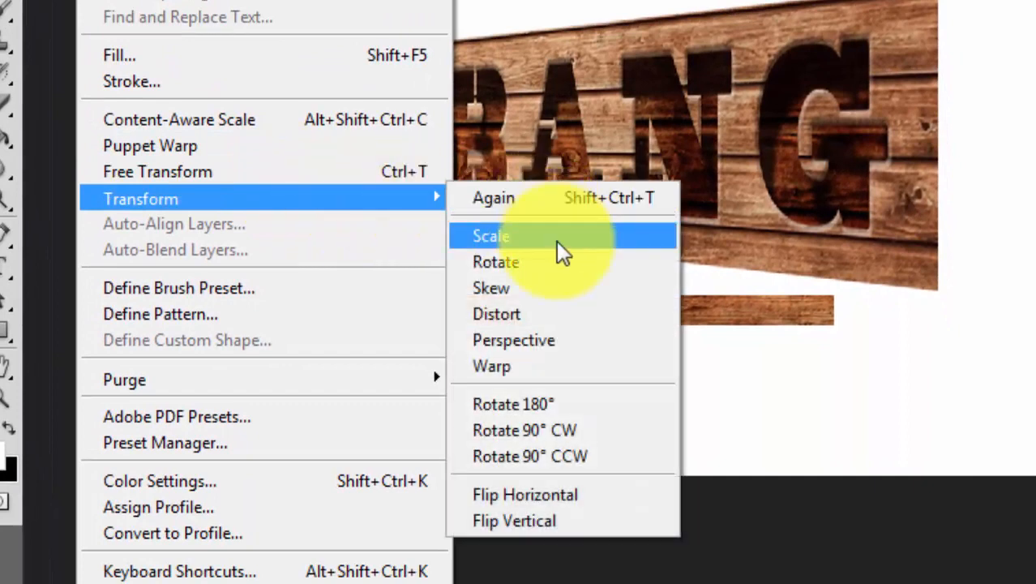
{"action": "left_click", "coordinate": [562, 433]}
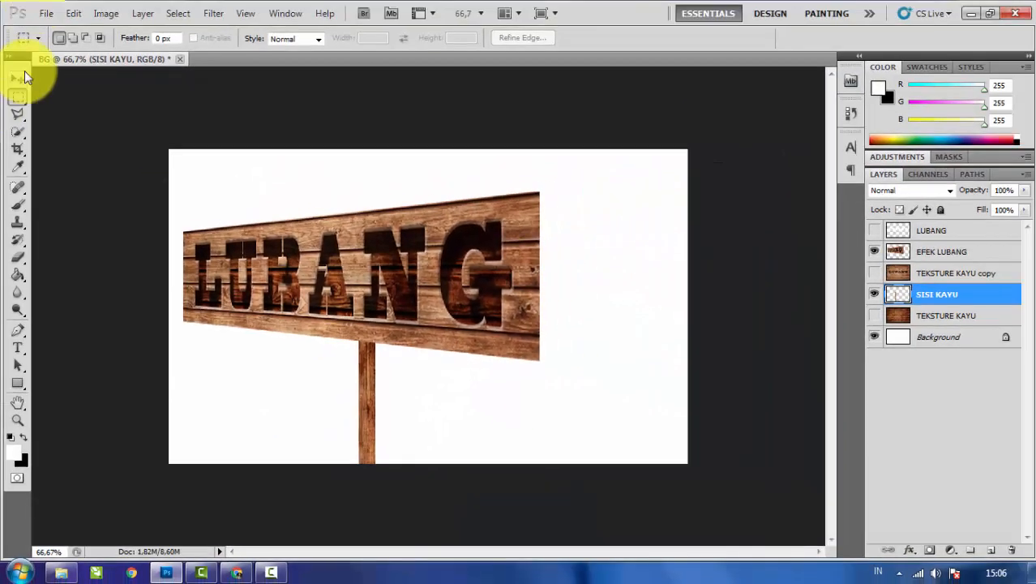
{"action": "left_click", "coordinate": [19, 78]}
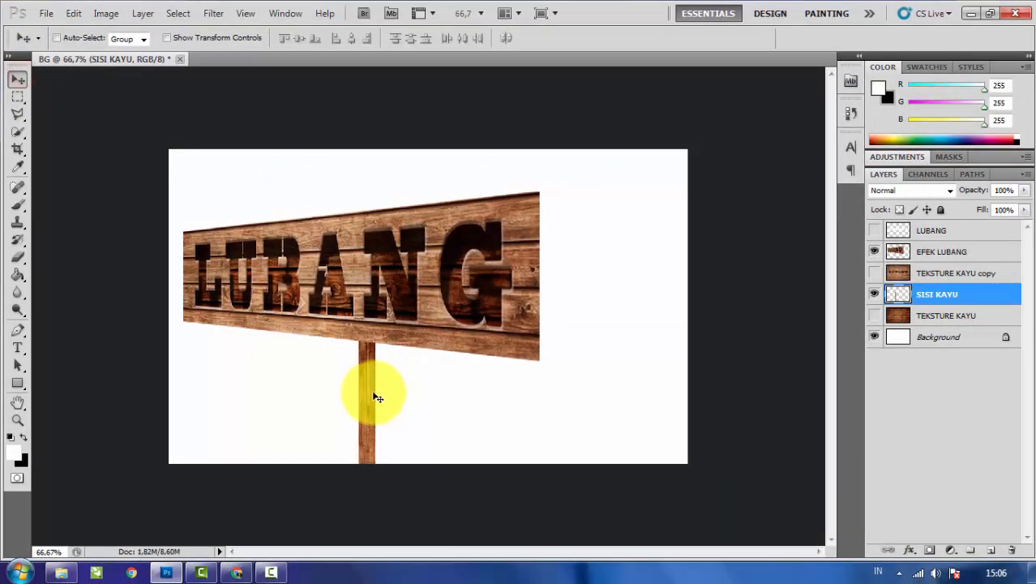
{"action": "left_click_drag", "start_coordinate": [369, 391], "coordinate": [549, 294]}
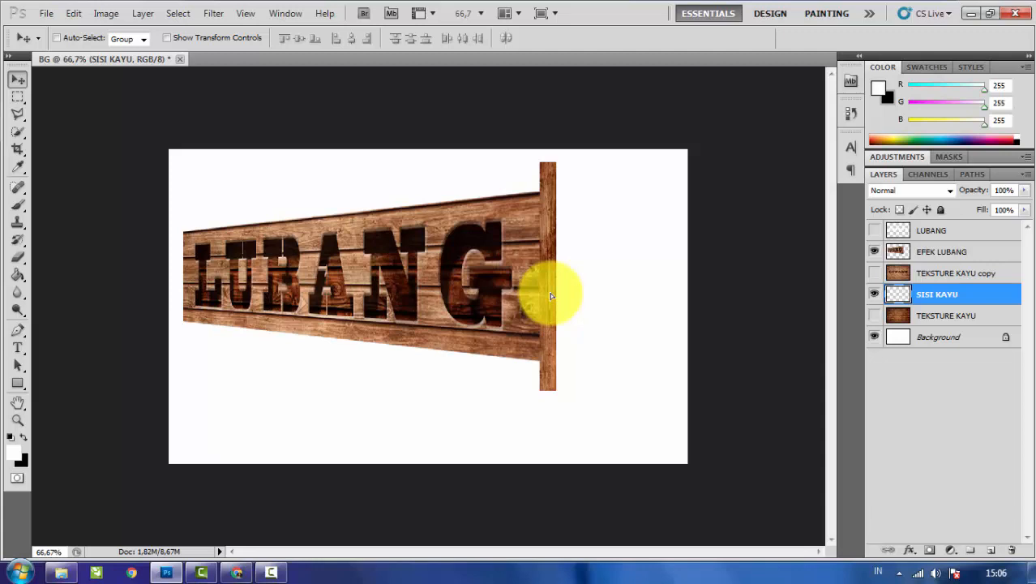
Cut the upper end of the SISI KAYU strip at a downward slant from the plank's top-right corner using the Polygonal Lasso, and deselect
{"action": "key", "text": "ctrl+plus"}
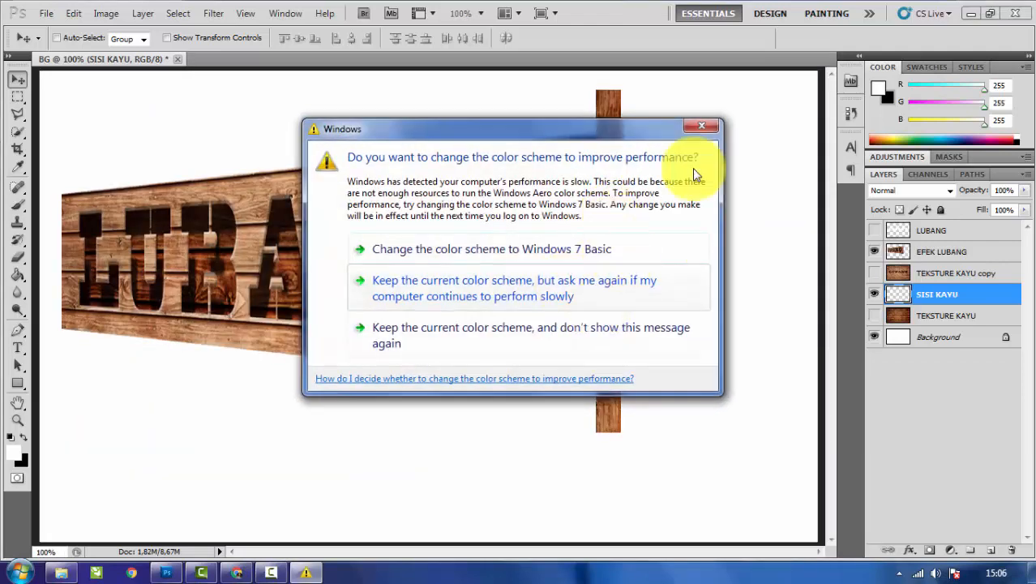
{"action": "left_click", "coordinate": [702, 130]}
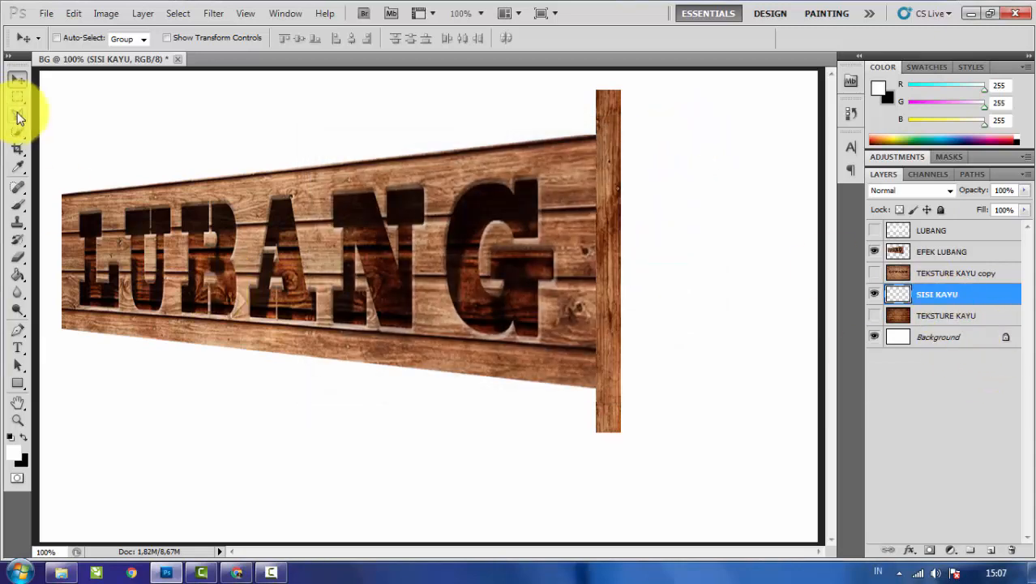
{"action": "left_click_drag", "start_coordinate": [17, 114], "coordinate": [79, 127]}
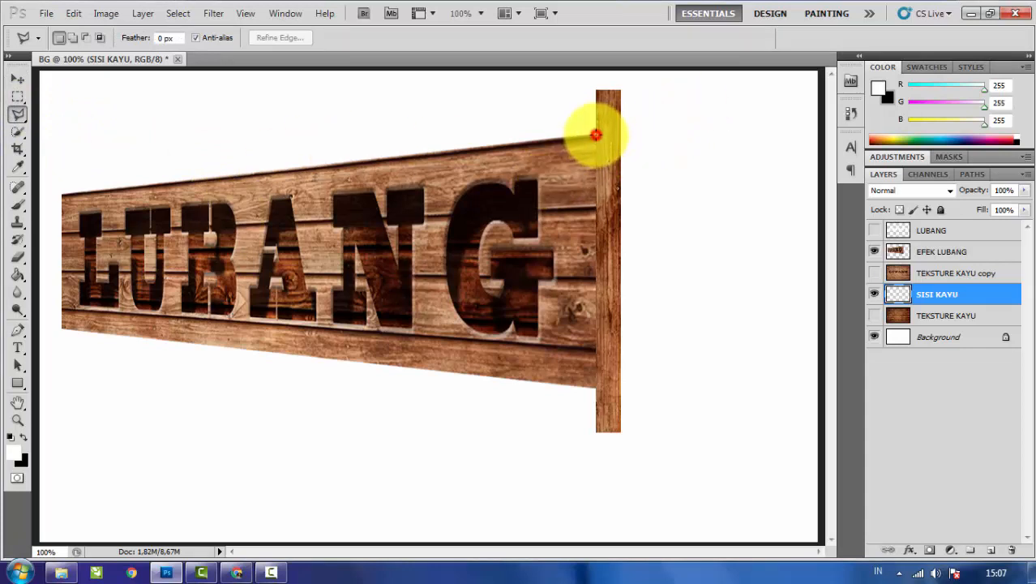
{"action": "left_click", "coordinate": [596, 135]}
{"action": "left_click", "coordinate": [649, 156]}
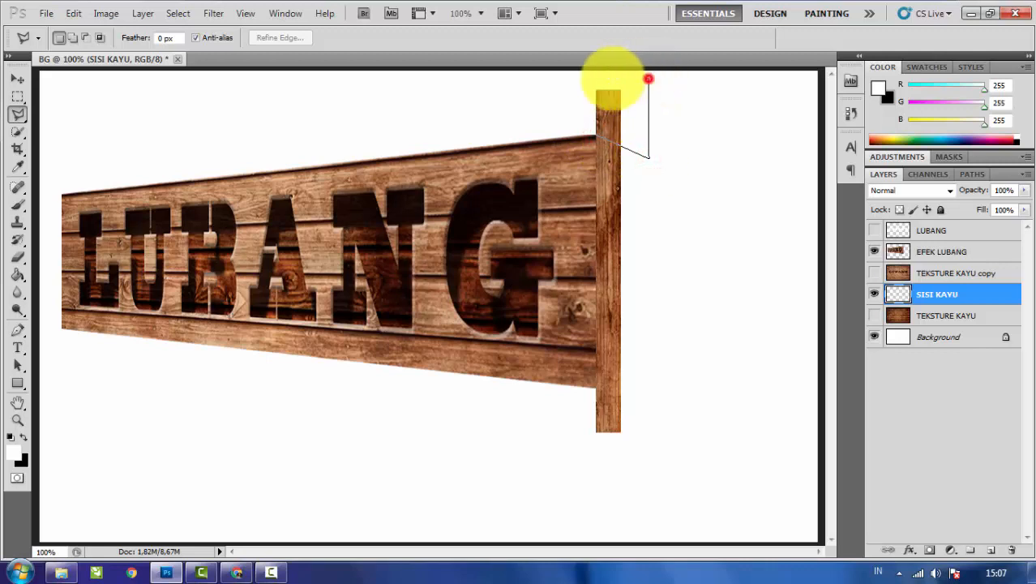
{"action": "left_click", "coordinate": [649, 79]}
{"action": "left_click", "coordinate": [569, 85]}
{"action": "left_click", "coordinate": [583, 131]}
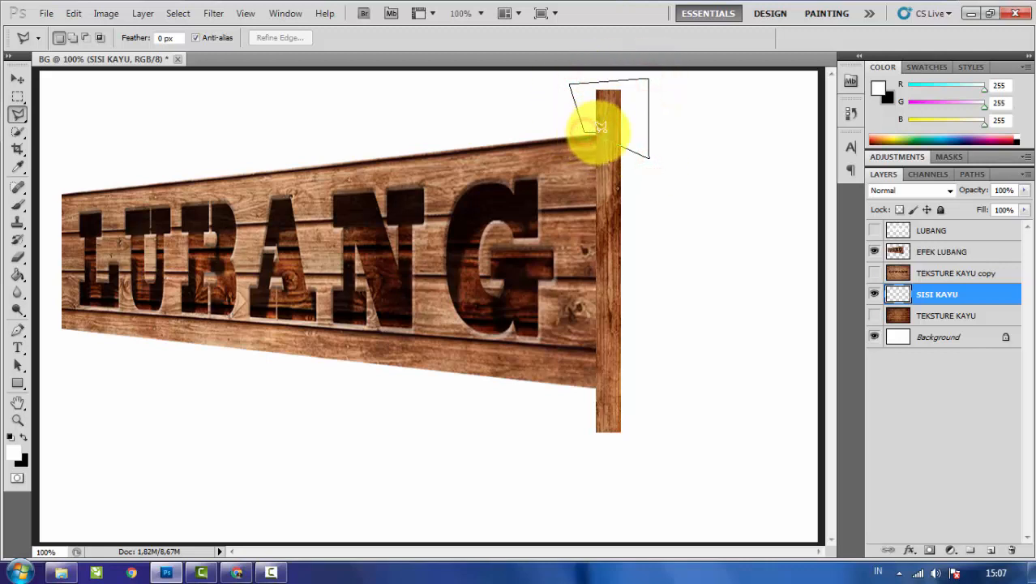
{"action": "left_click", "coordinate": [596, 133]}
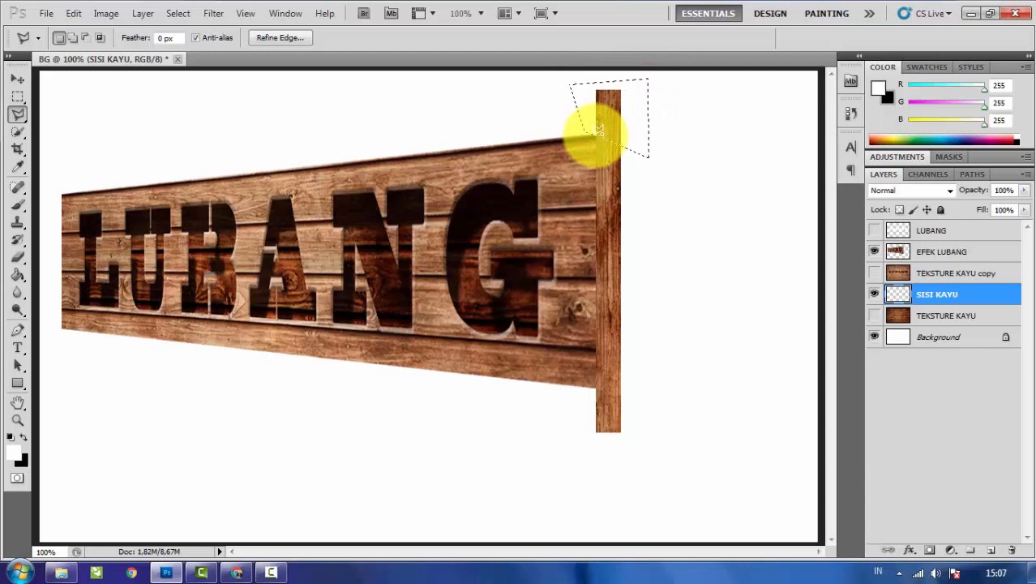
{"action": "key", "text": "Delete"}
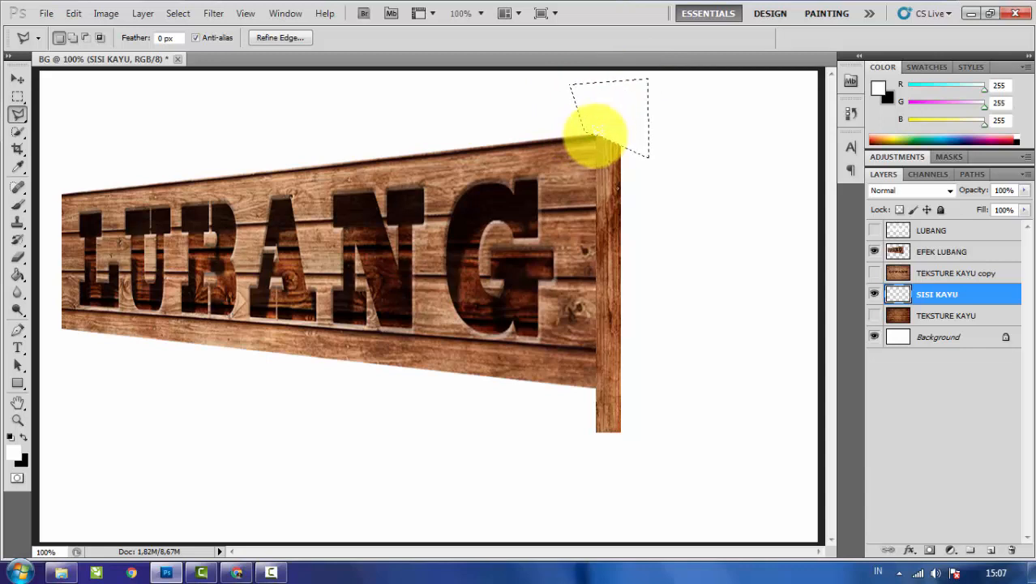
{"action": "key", "text": "ctrl+d"}
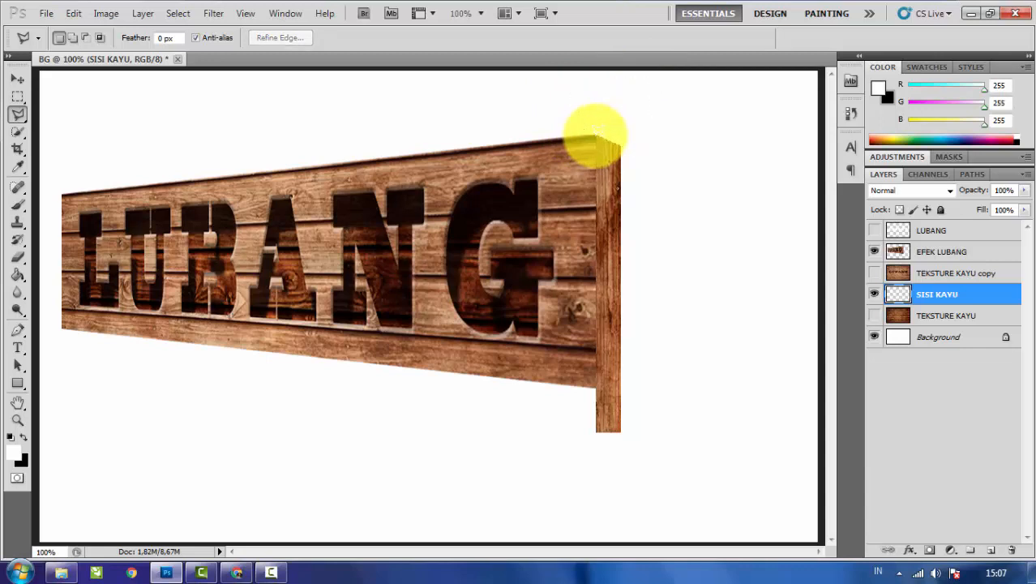
{"action": "left_click", "coordinate": [595, 387]}
{"action": "double_click", "coordinate": [627, 373]}
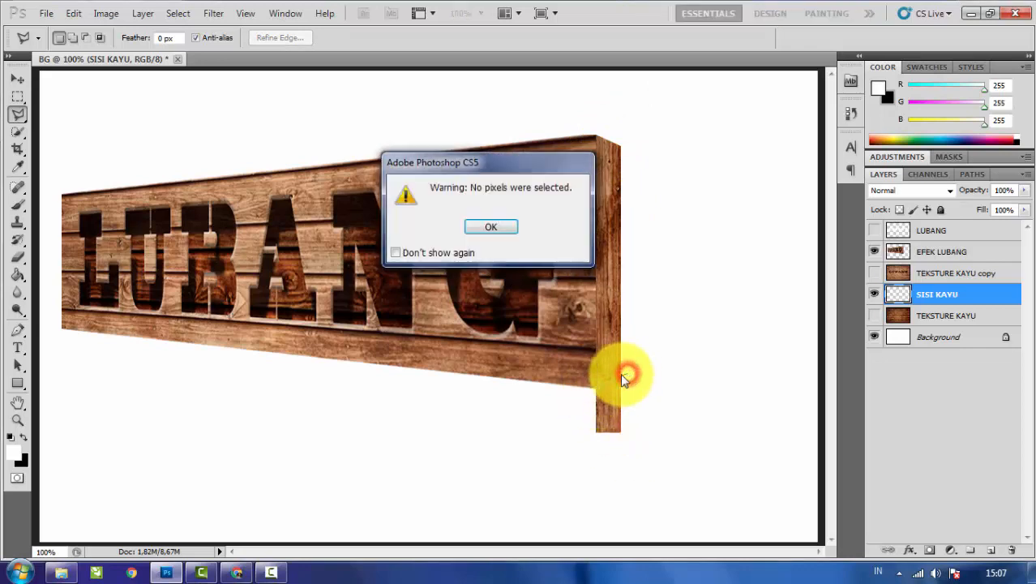
{"action": "left_click", "coordinate": [506, 225]}
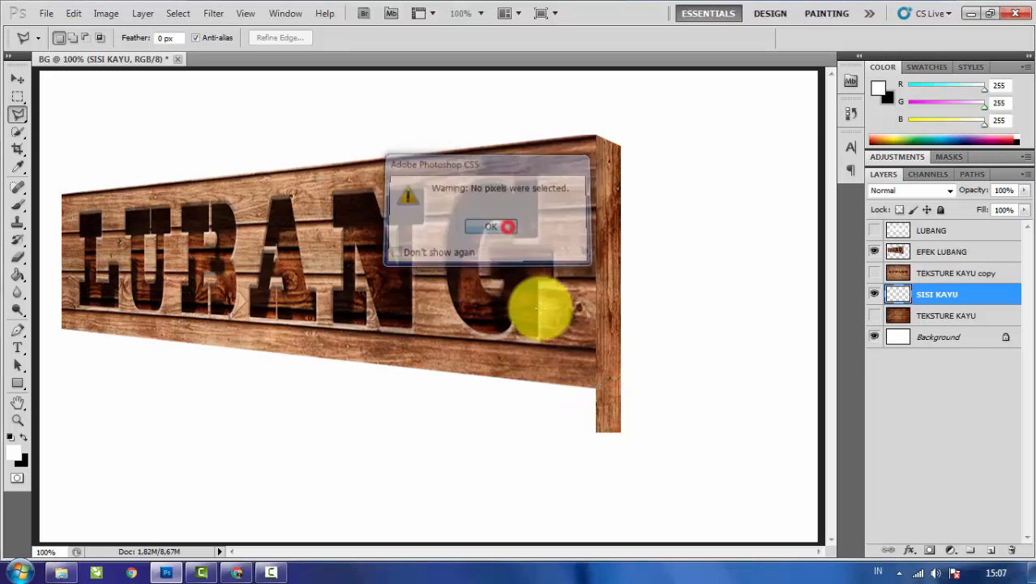
Cut the lower end of the SISI KAYU strip at an upward slant from the plank's bottom-right corner using the Polygonal Lasso, and deselect
{"action": "left_click", "coordinate": [595, 388]}
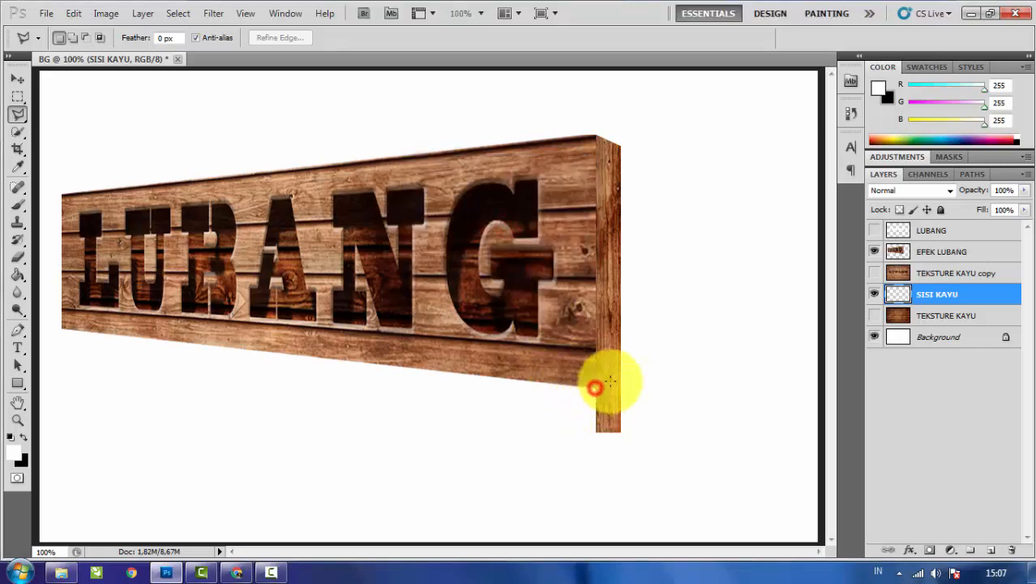
{"action": "left_click", "coordinate": [633, 449]}
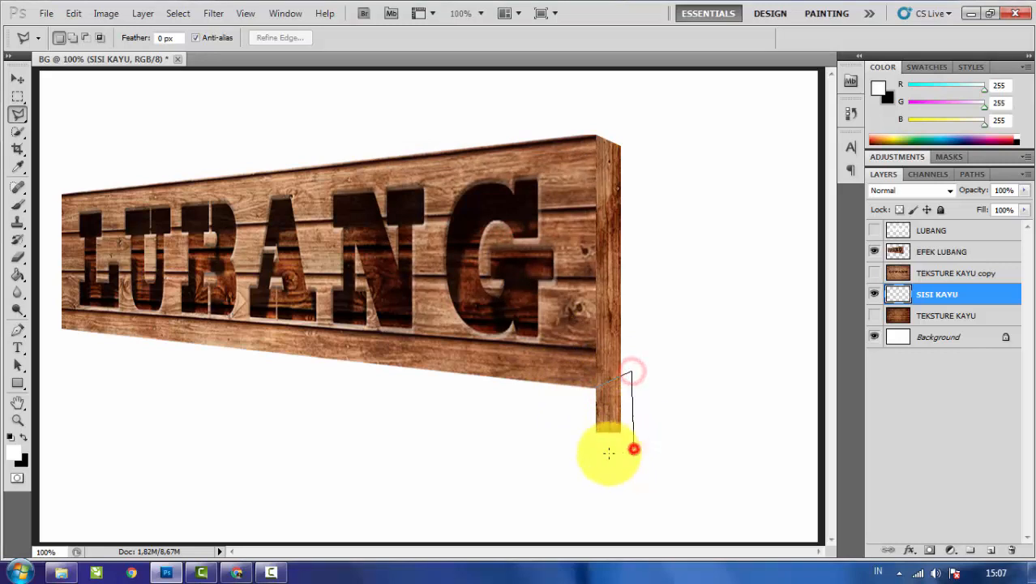
{"action": "left_click", "coordinate": [576, 452]}
{"action": "left_click", "coordinate": [597, 381]}
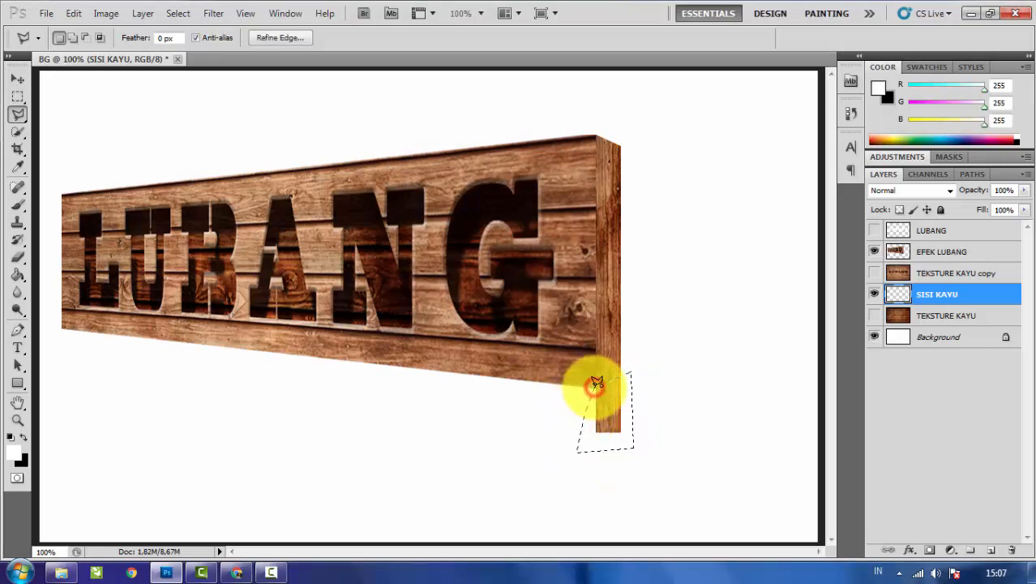
{"action": "key", "text": "Delete"}
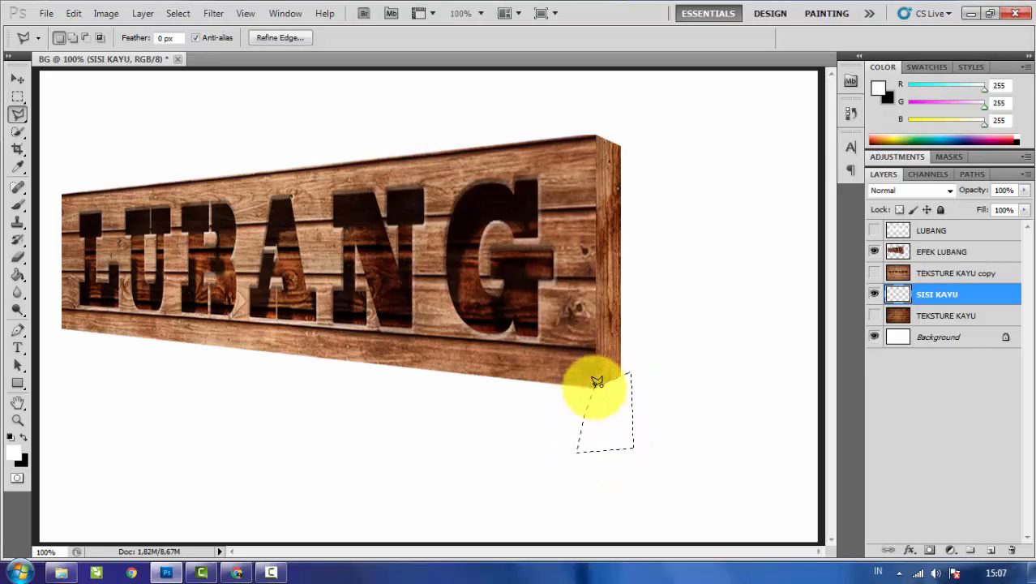
{"action": "key", "text": "ctrl+d"}
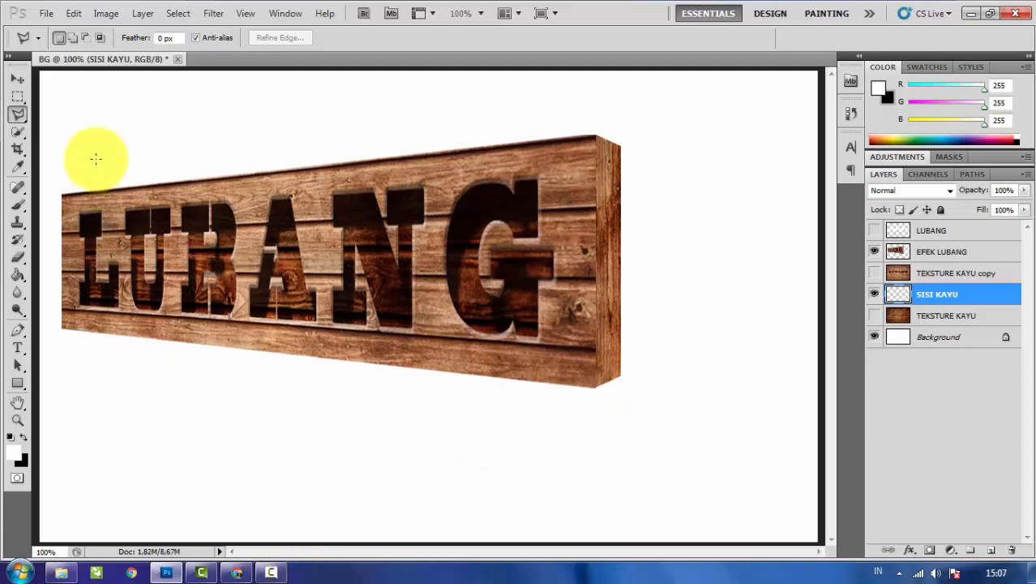
Darken the SISI KAYU layer with Levels by setting the midtone input level to 0.44
{"action": "key", "text": "ctrl+minus"}
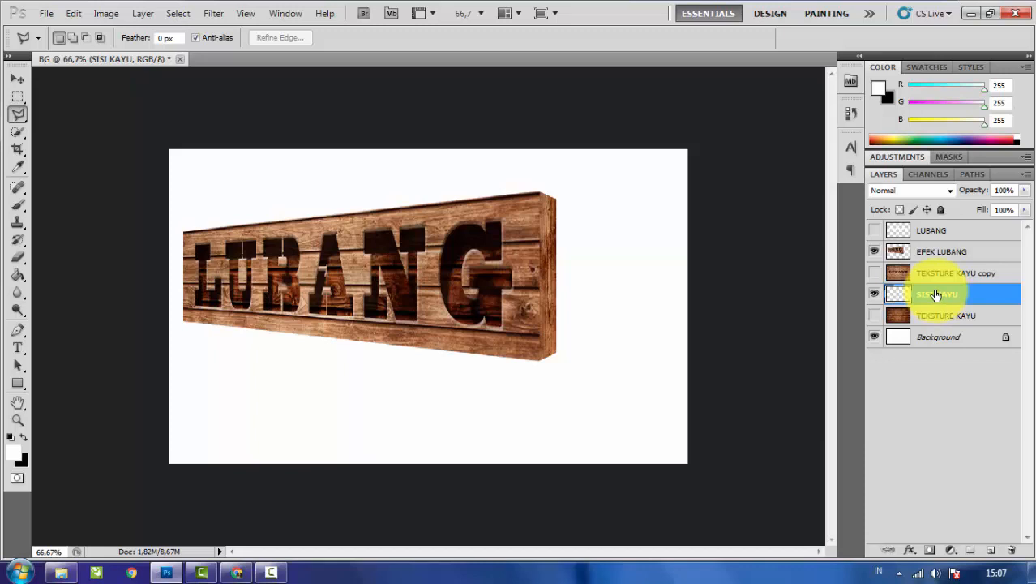
{"action": "key", "text": "ctrl+l"}
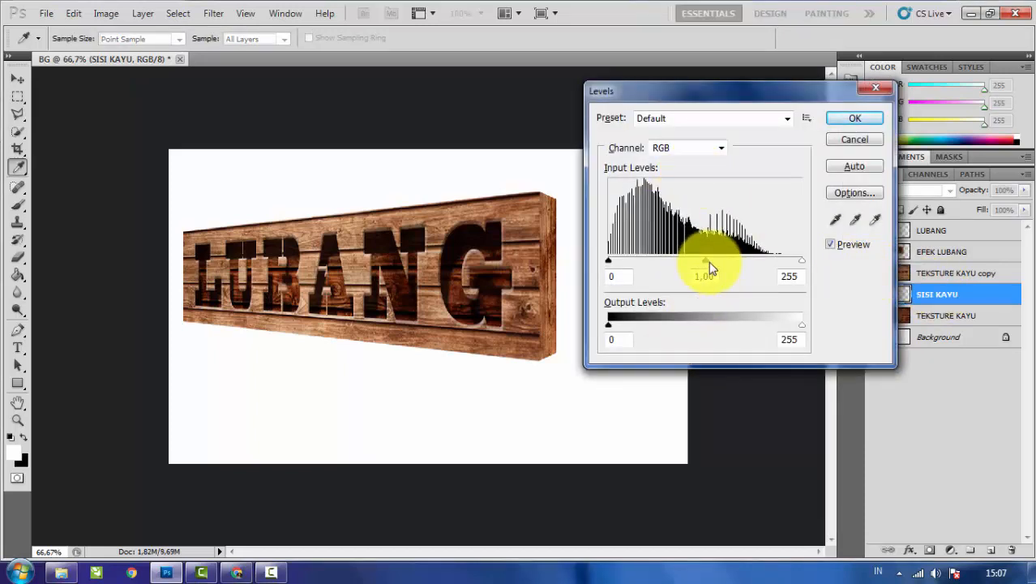
{"action": "left_click_drag", "start_coordinate": [708, 265], "coordinate": [755, 267]}
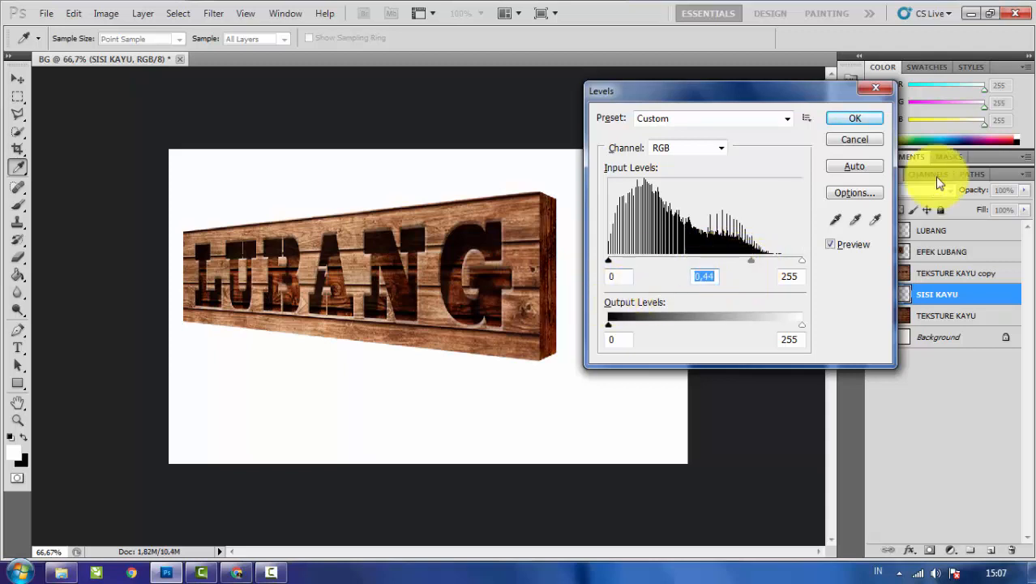
{"action": "left_click", "coordinate": [857, 120]}
{"action": "key", "text": "l"}
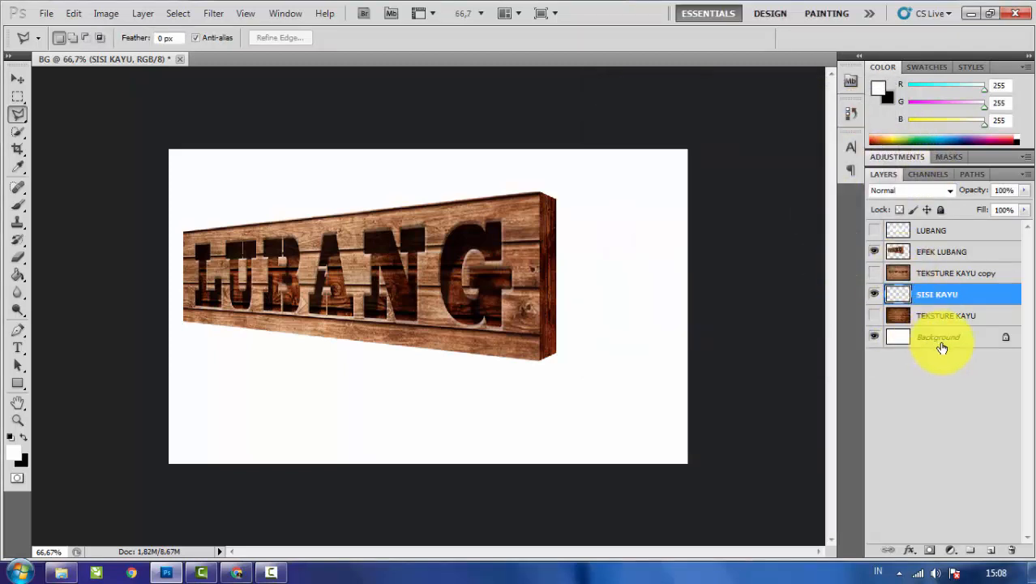
Fill the Background layer with a linear gradient from white at the canvas top to bright turquoise (hue 174°) at the bottom
{"action": "left_click", "coordinate": [940, 337]}
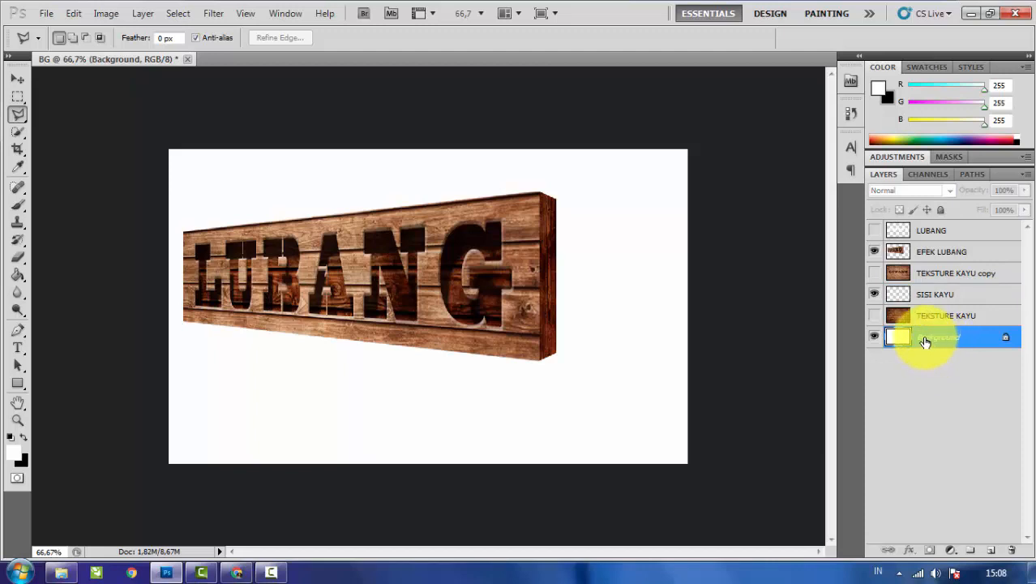
{"action": "left_click", "coordinate": [18, 276]}
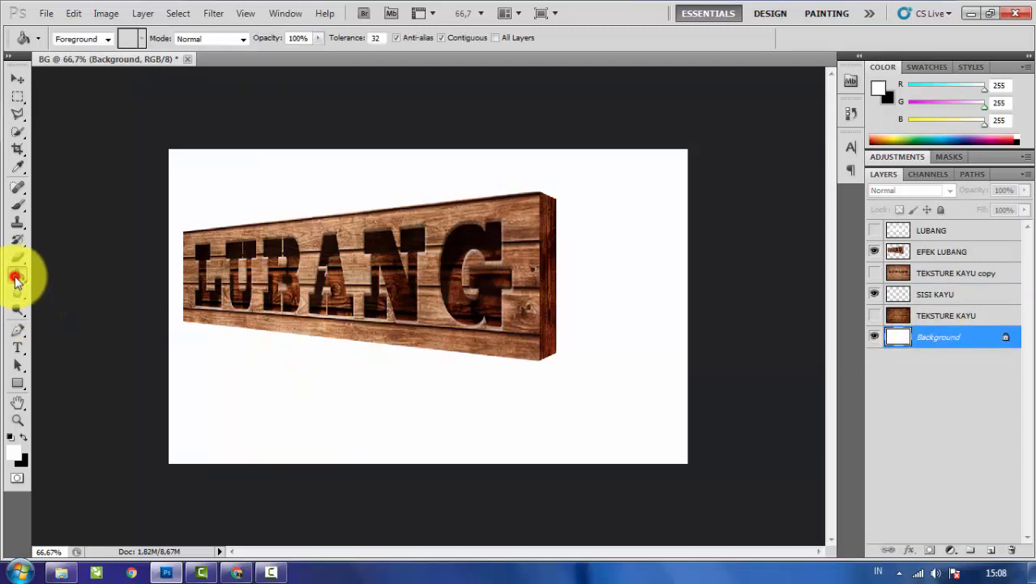
{"action": "left_click", "coordinate": [18, 277]}
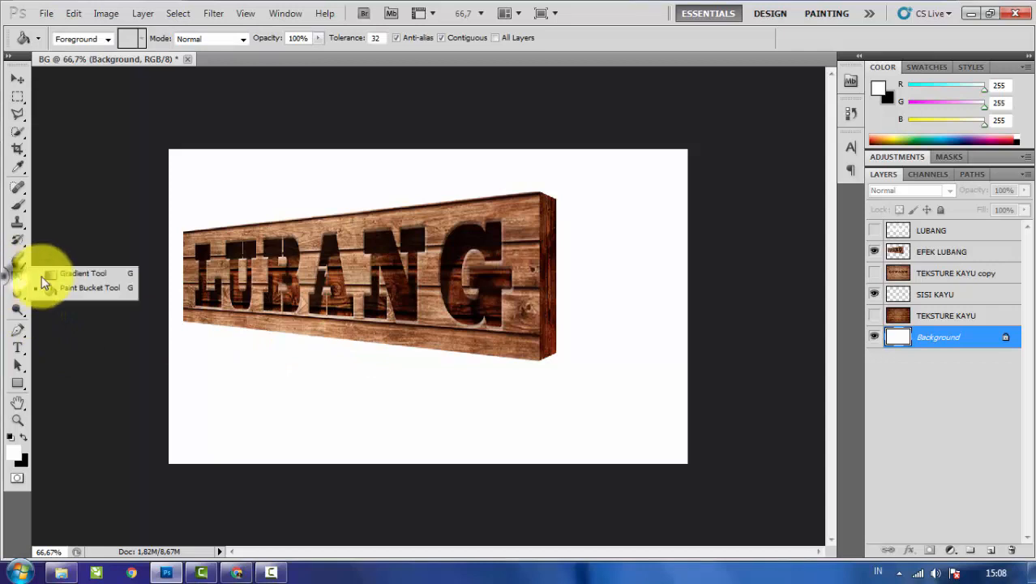
{"action": "left_click", "coordinate": [83, 277]}
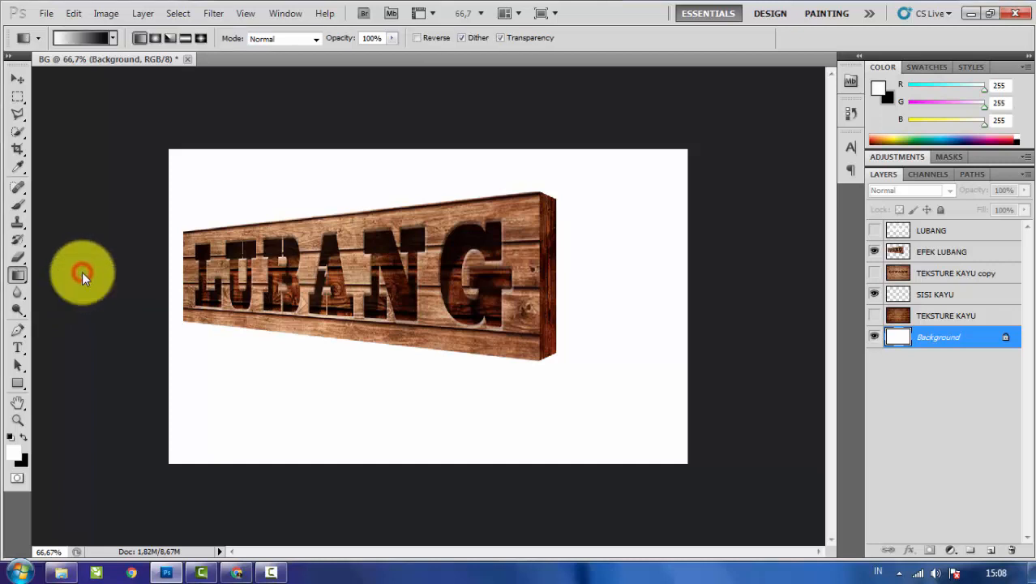
{"action": "left_click", "coordinate": [80, 39]}
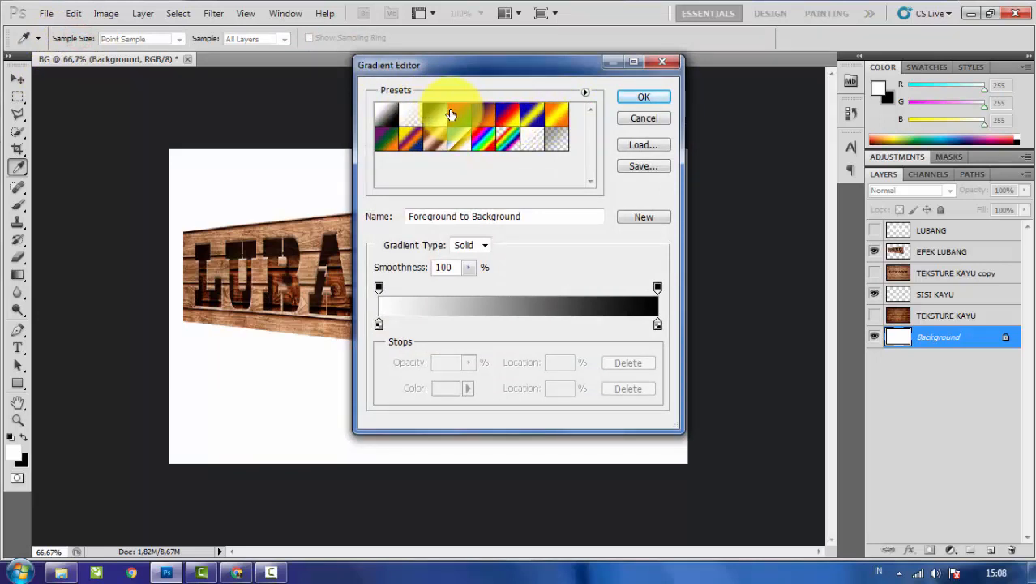
{"action": "left_click", "coordinate": [657, 324]}
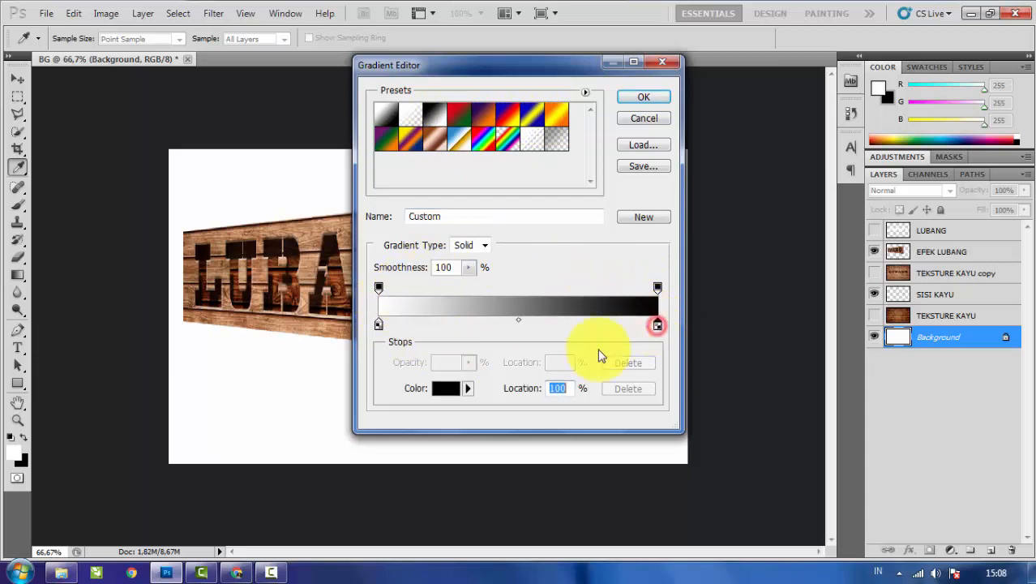
{"action": "left_click", "coordinate": [447, 390]}
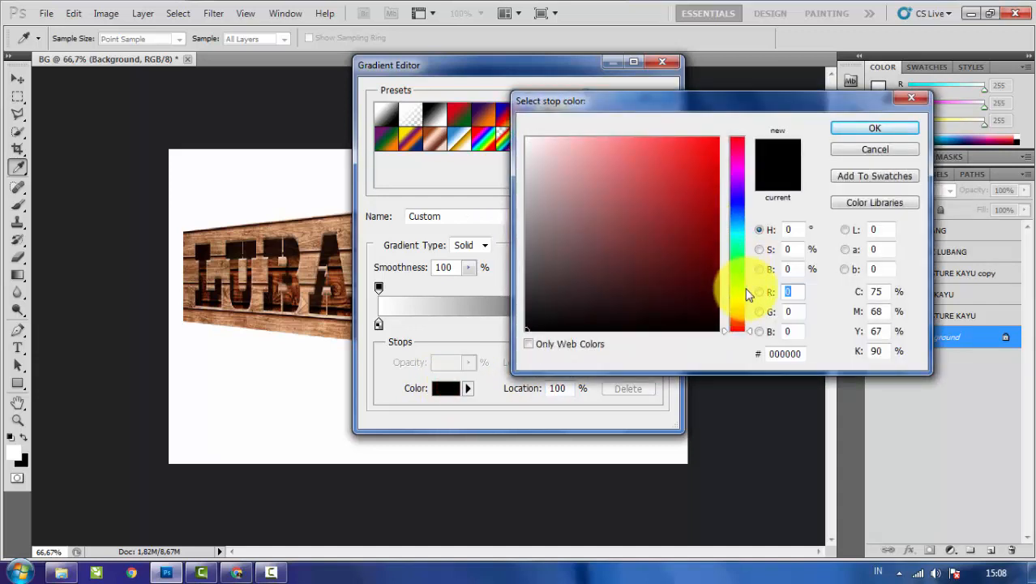
{"action": "left_click", "coordinate": [738, 238]}
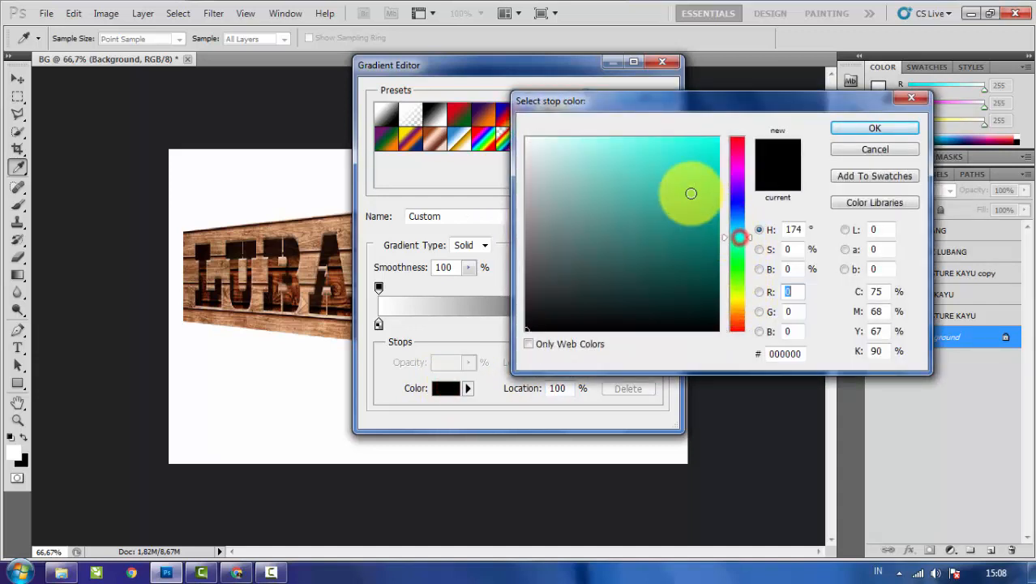
{"action": "left_click", "coordinate": [711, 145]}
{"action": "left_click", "coordinate": [859, 128]}
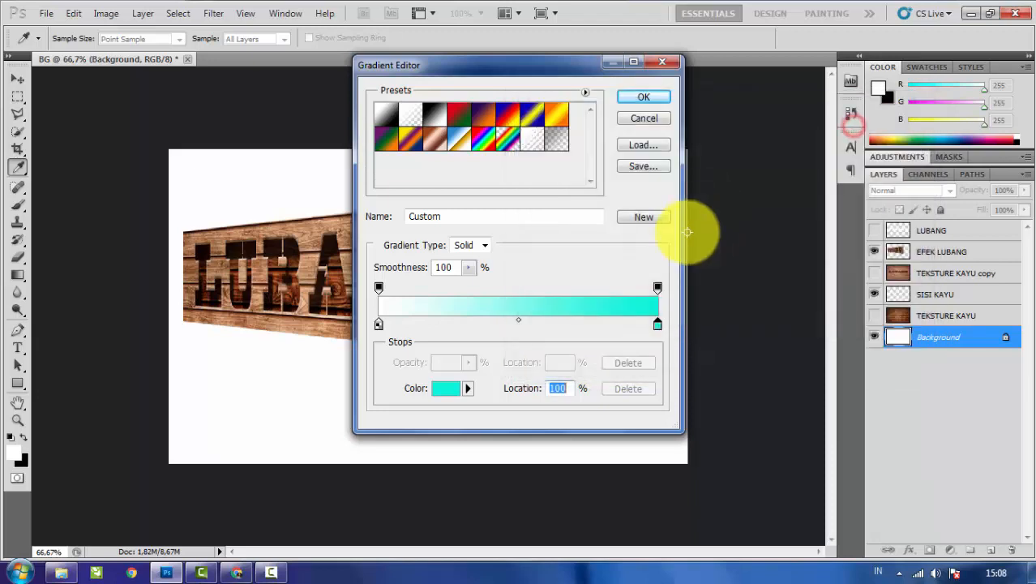
{"action": "left_click", "coordinate": [646, 97]}
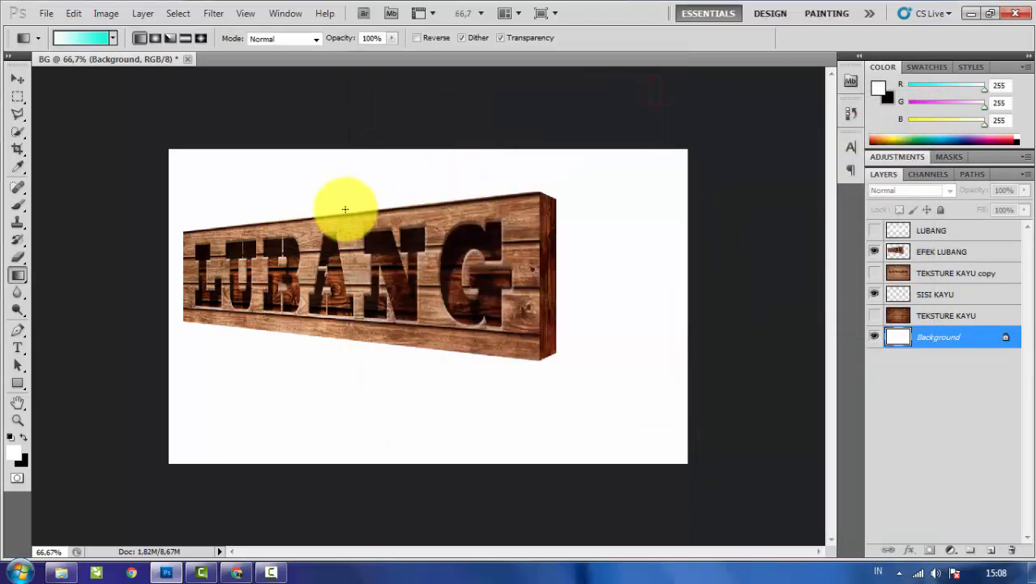
{"action": "left_click_drag", "start_coordinate": [434, 135], "coordinate": [433, 482]}
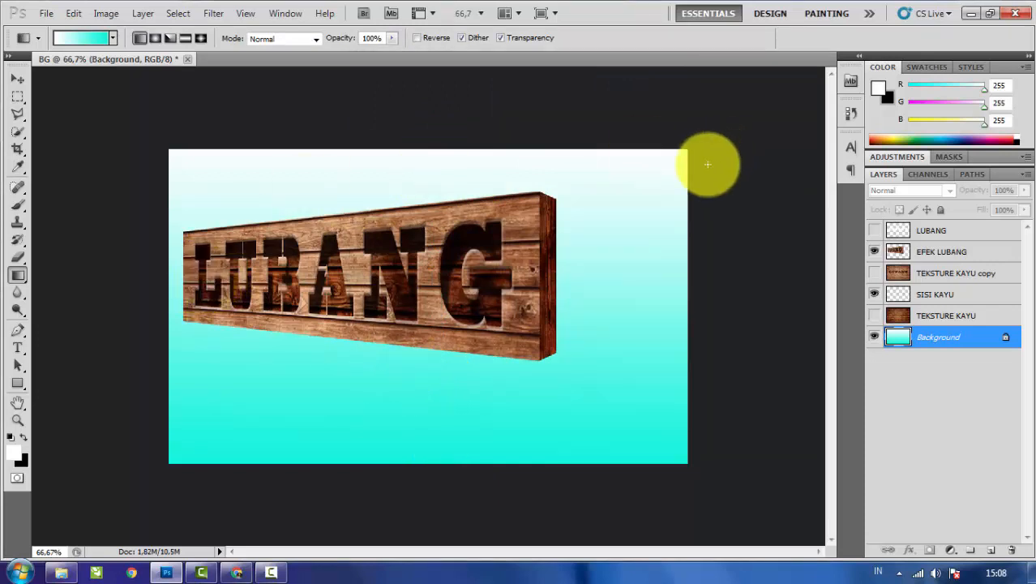
{"action": "key", "text": "ctrl+plus"}
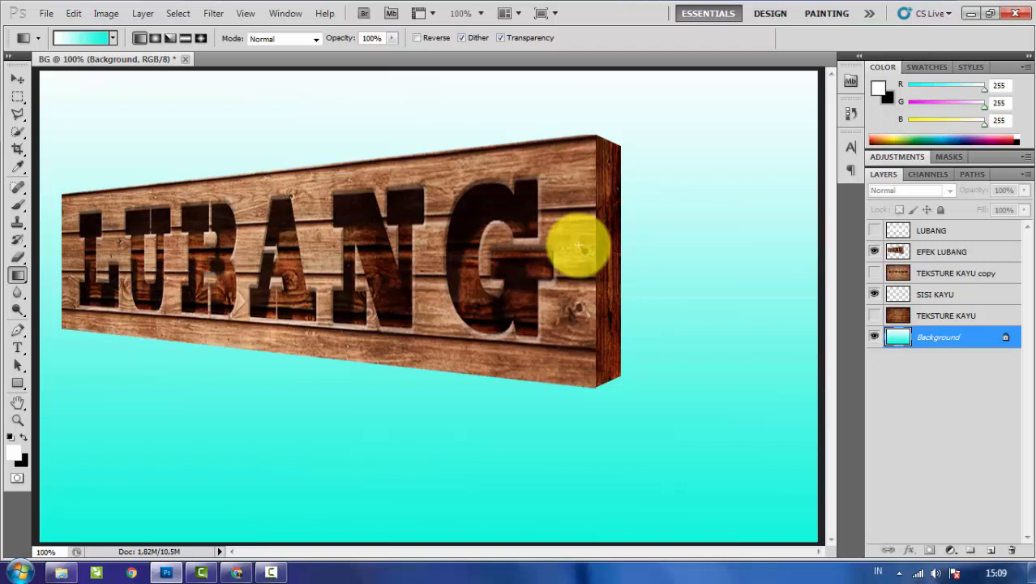
{"action": "left_click", "coordinate": [272, 574]}
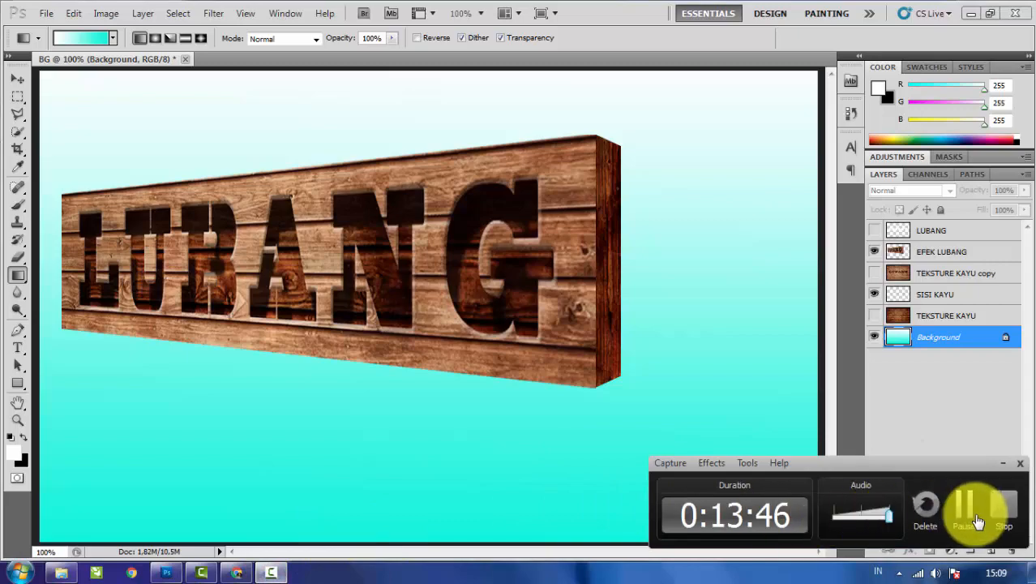